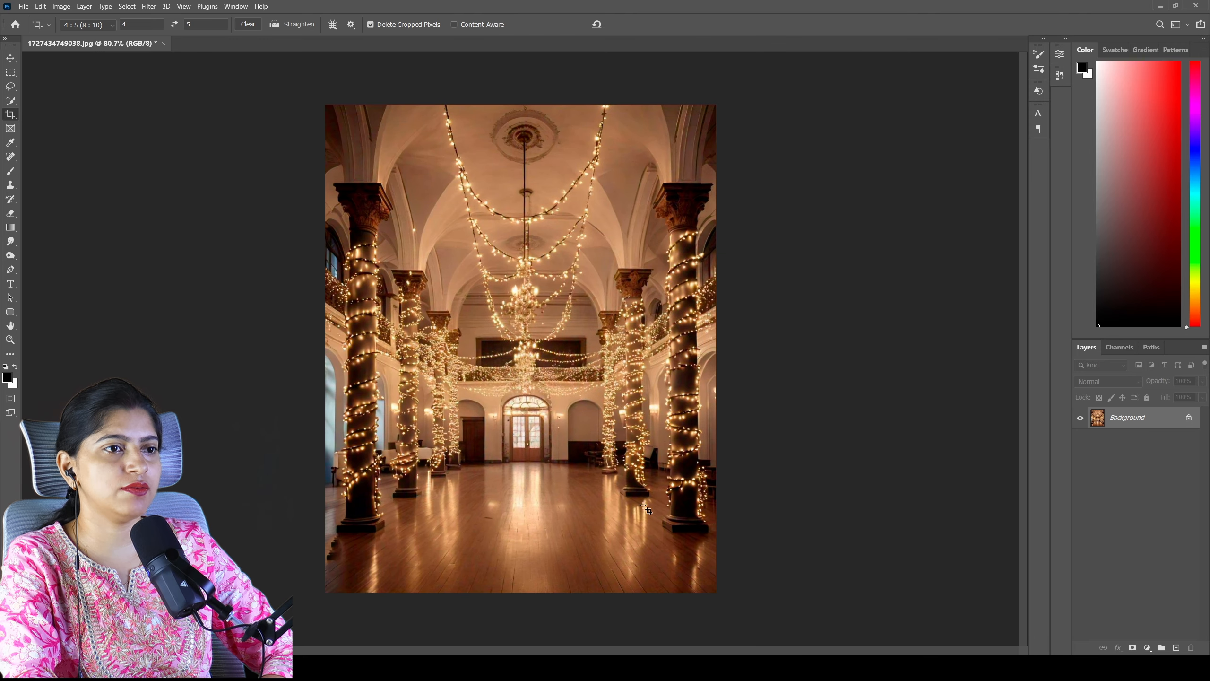
- Add a new layer and fill it with a yellow-to-orange-red radial gradient from the upper centre to the bottom edge of the photo
click(1176, 647)
click(11, 227)
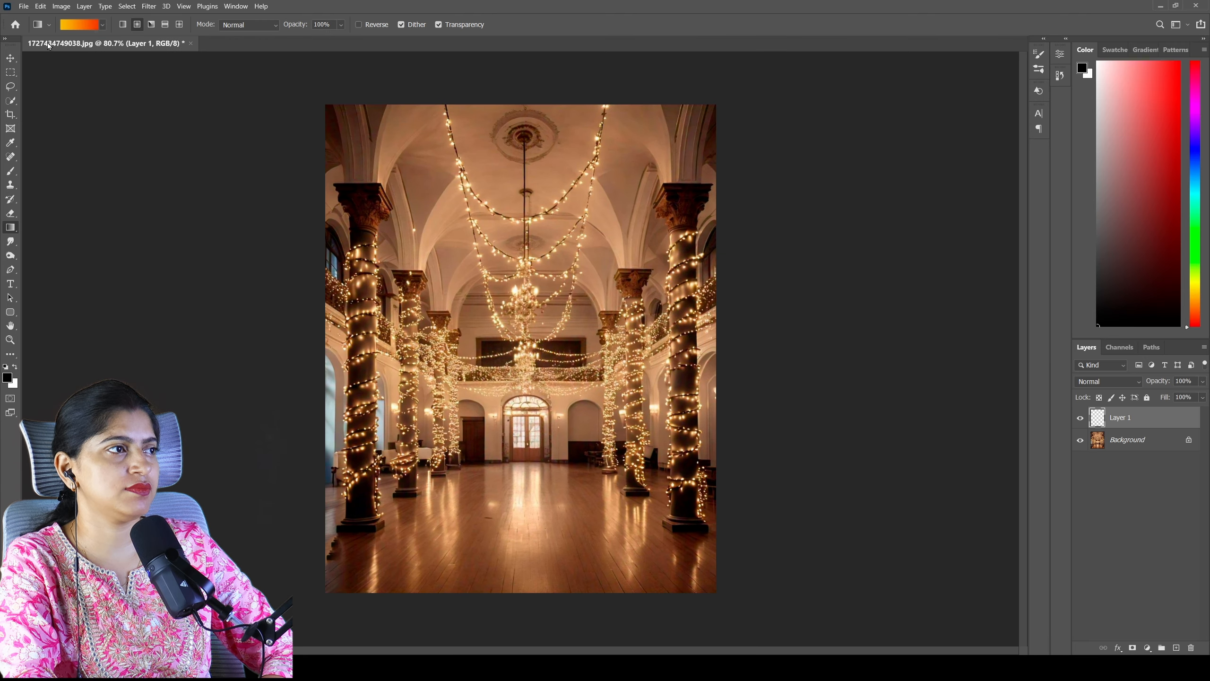
click(76, 25)
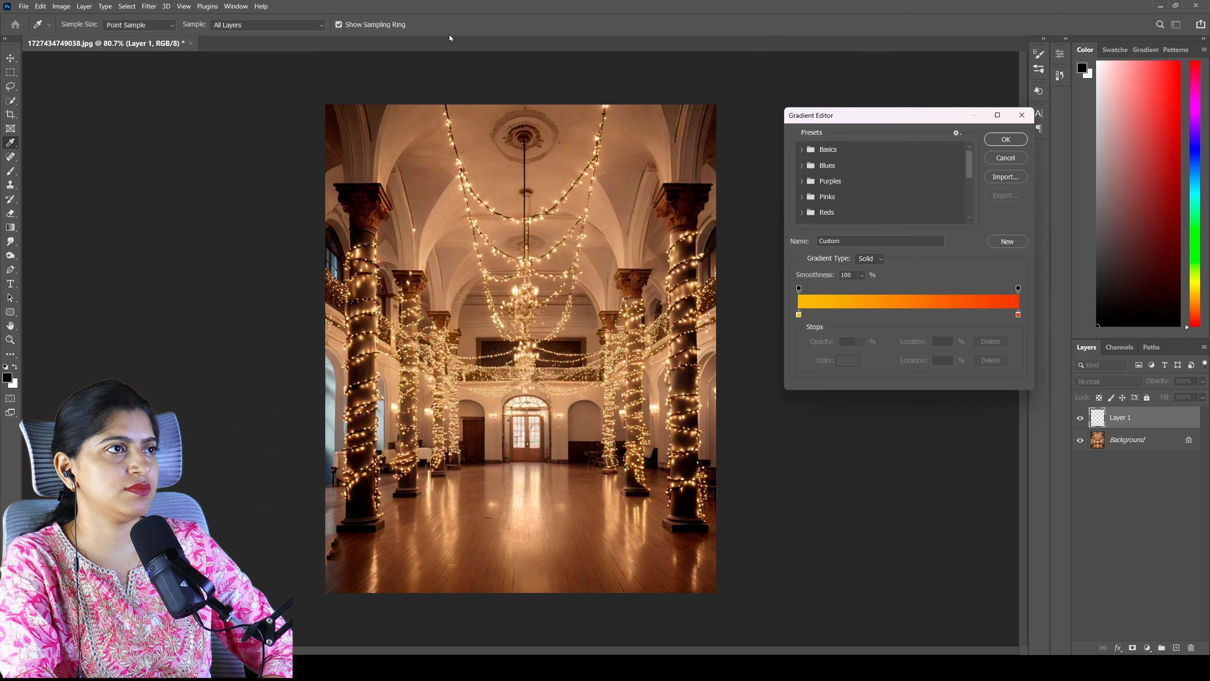
click(1005, 139)
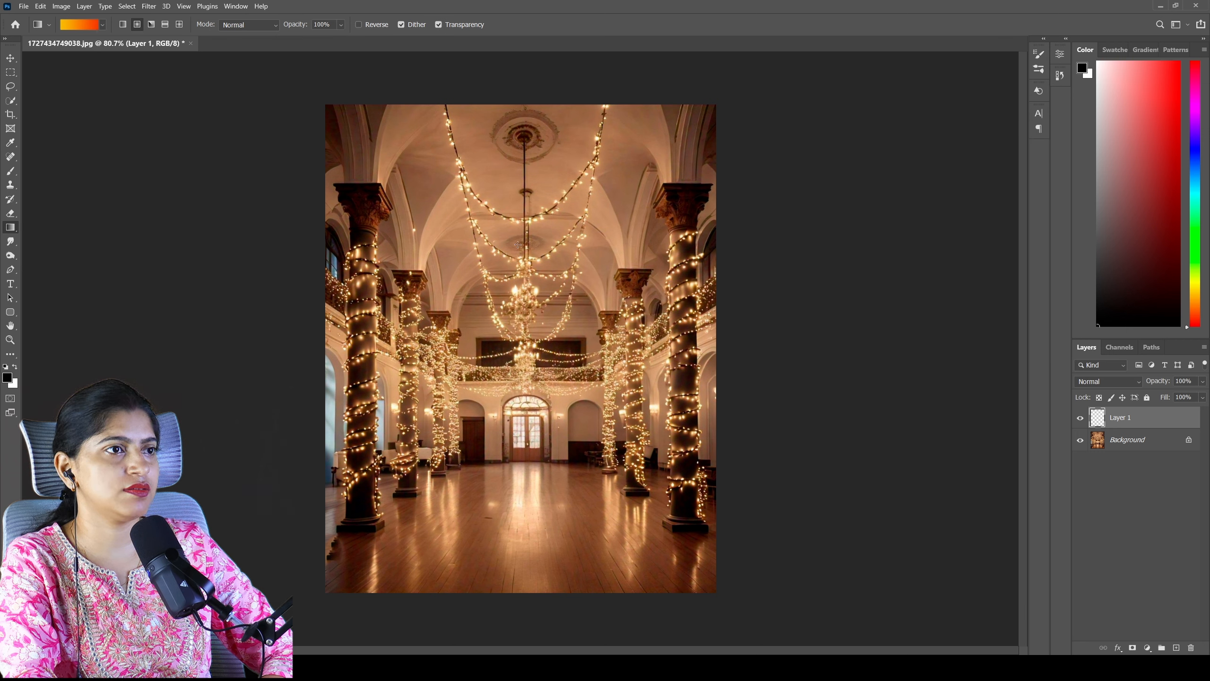
drag(518, 280, 523, 593)
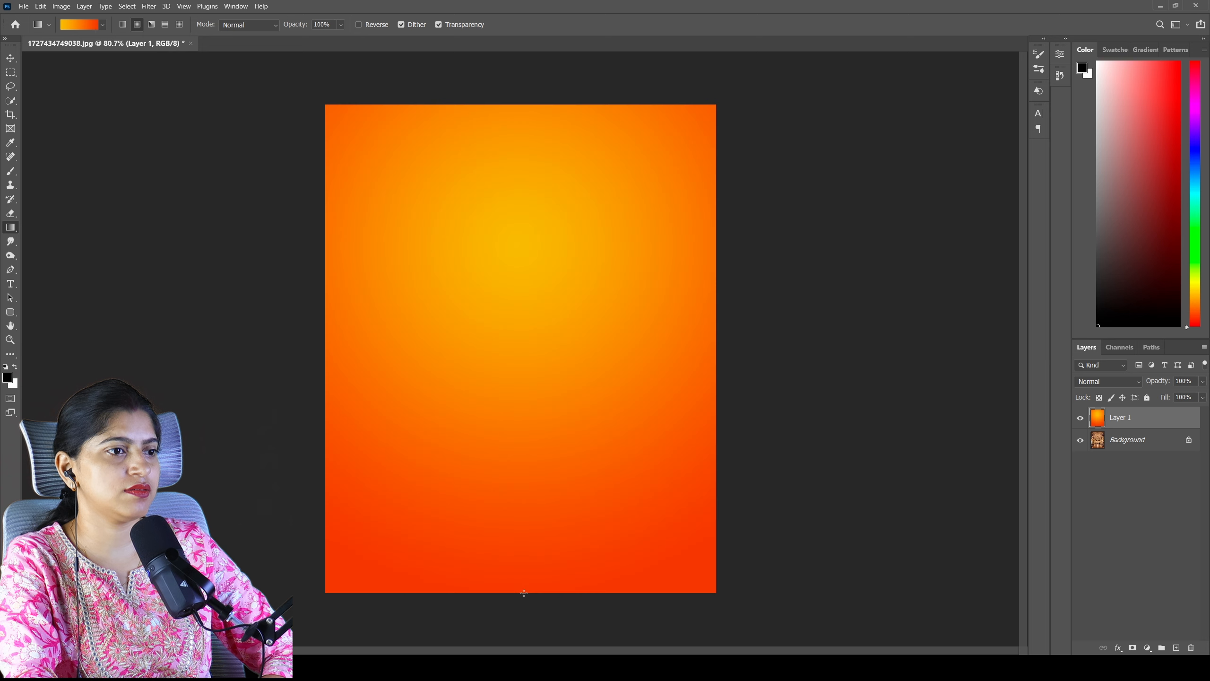
- Blend the gradient layer over the hall photo with Hard Light at 51% opacity
click(1118, 381)
click(1096, 513)
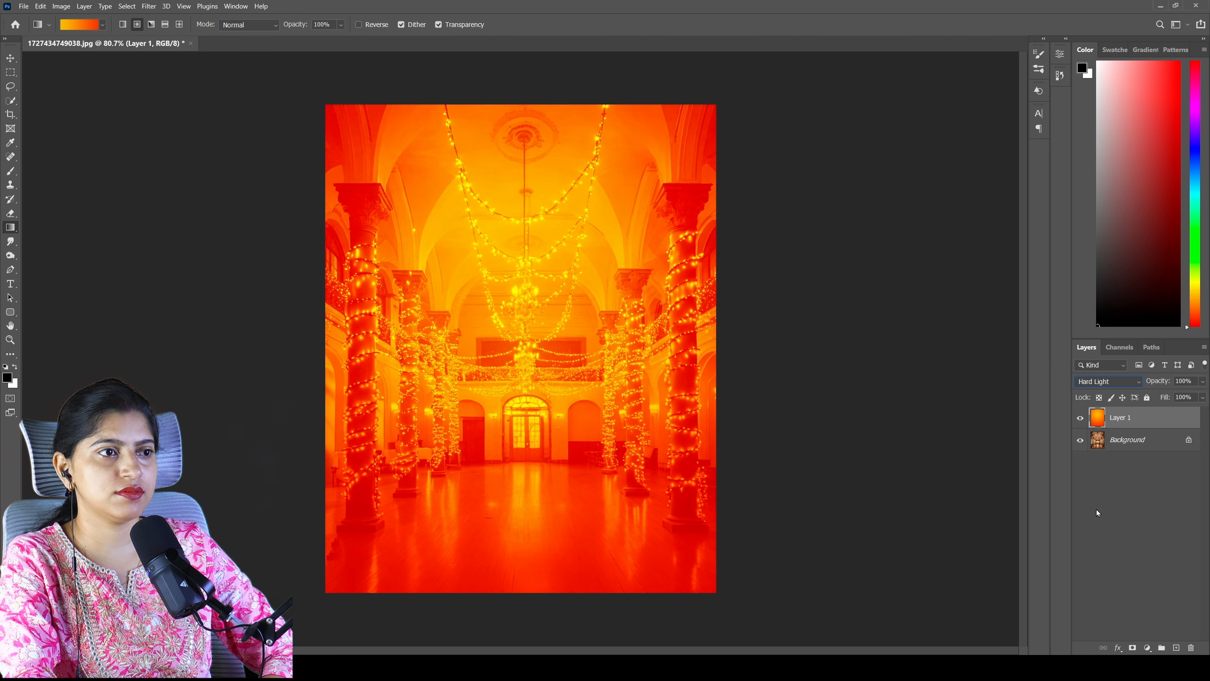
click(1202, 382)
drag(1203, 394, 1176, 399)
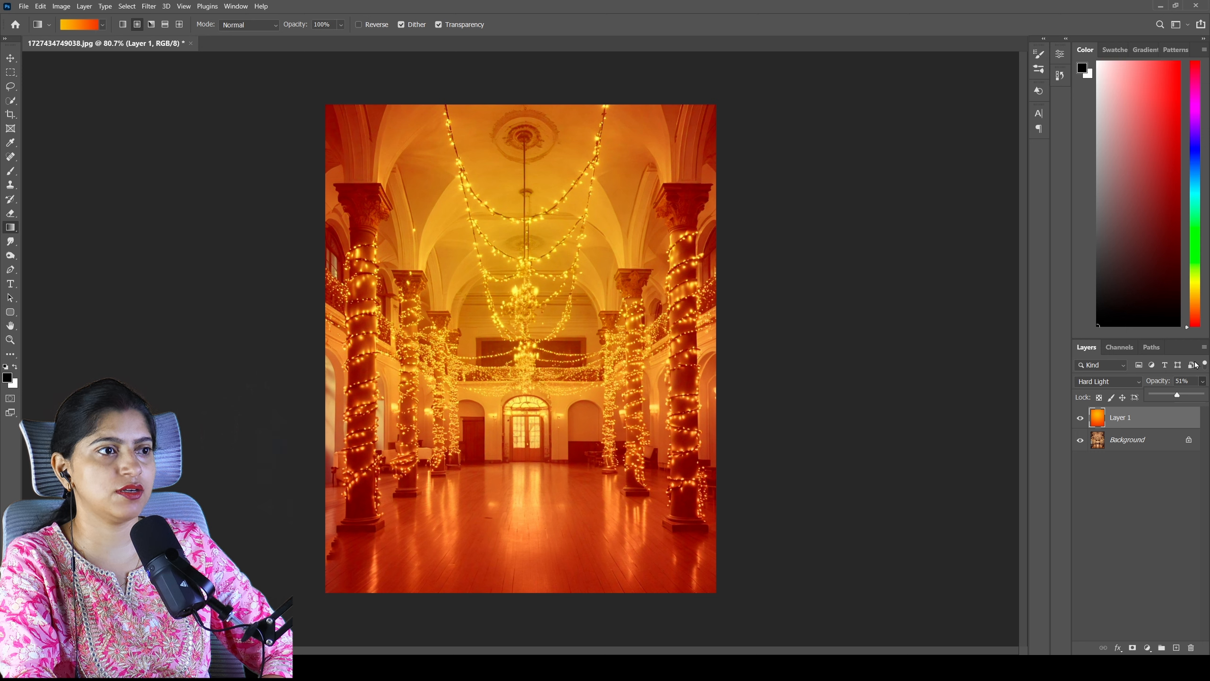
click(1192, 405)
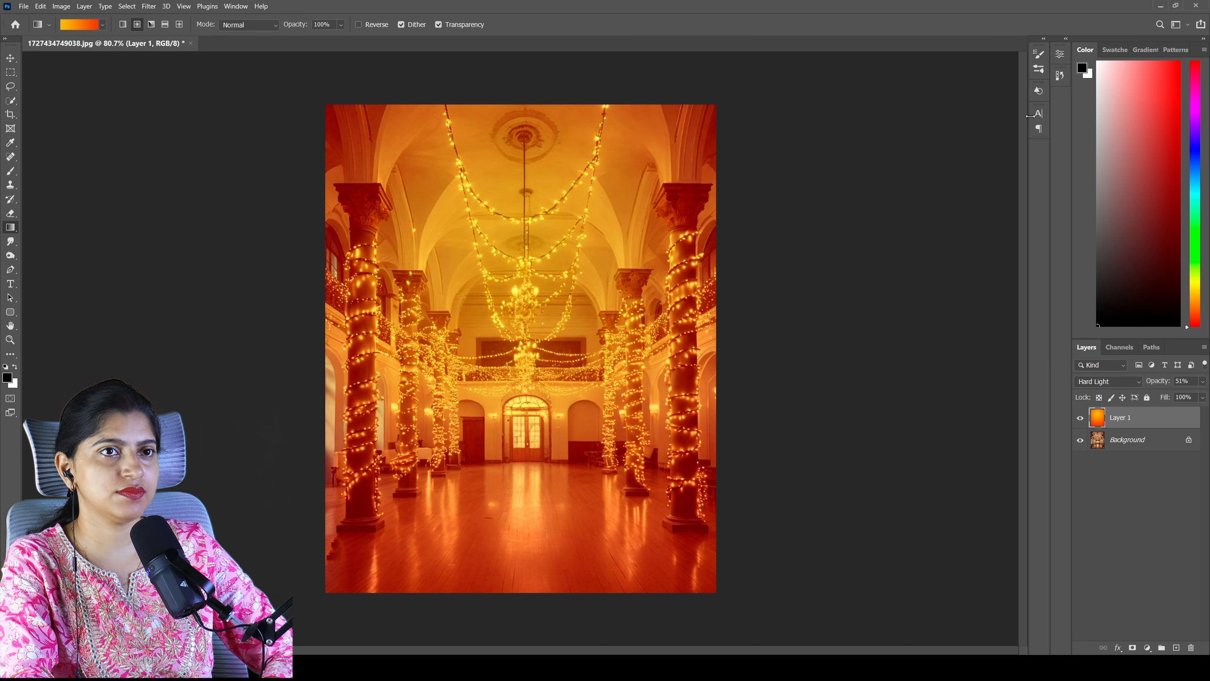
- Place the round serrated seal shape at the upper centre of the poster and scale it to about 78.7%
click(1039, 92)
drag(1025, 146, 1033, 195)
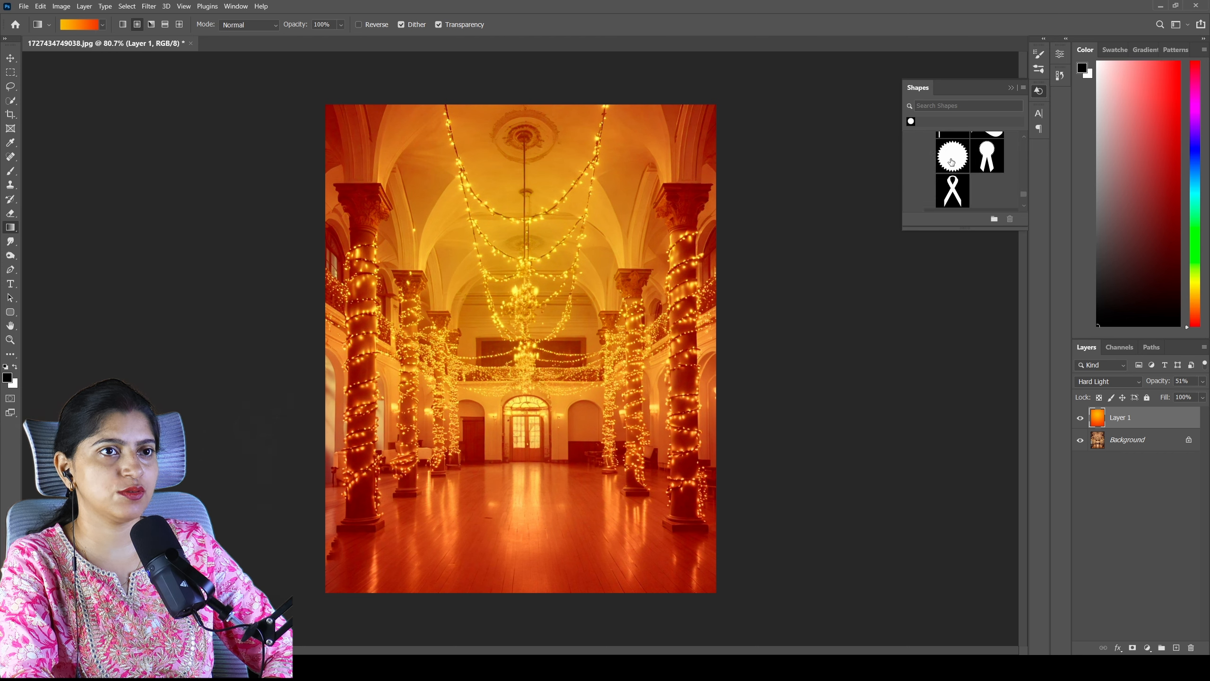
drag(952, 159, 524, 216)
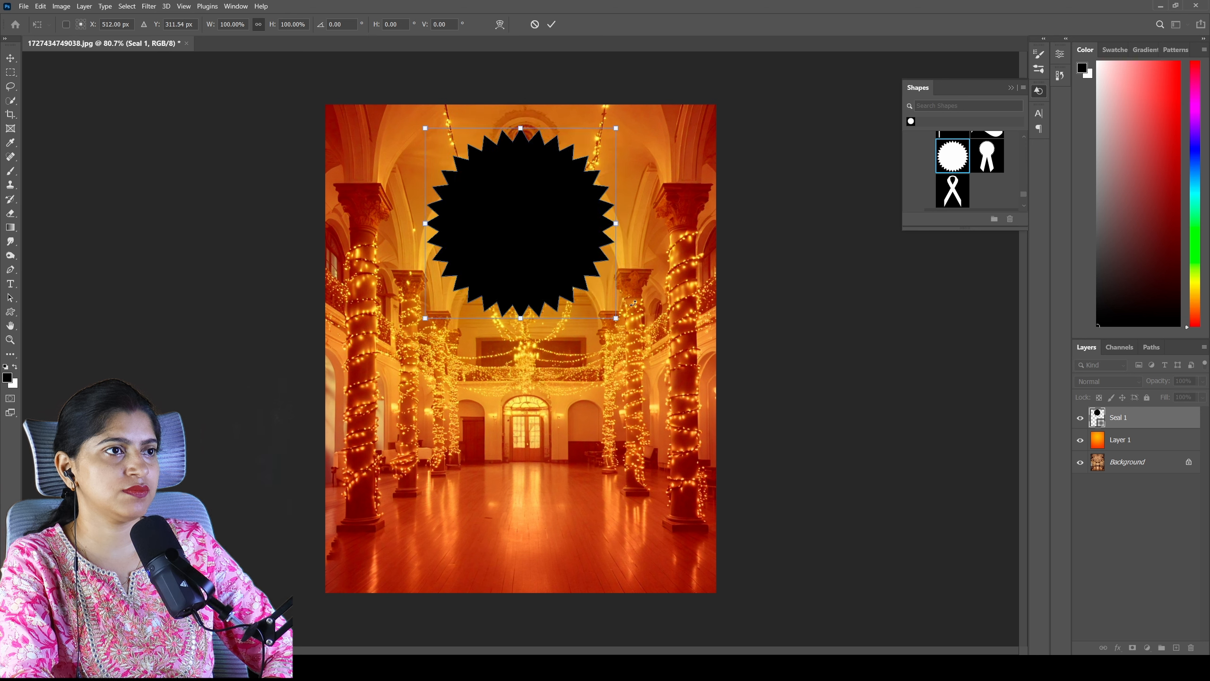
drag(616, 317, 575, 278)
drag(524, 215, 545, 221)
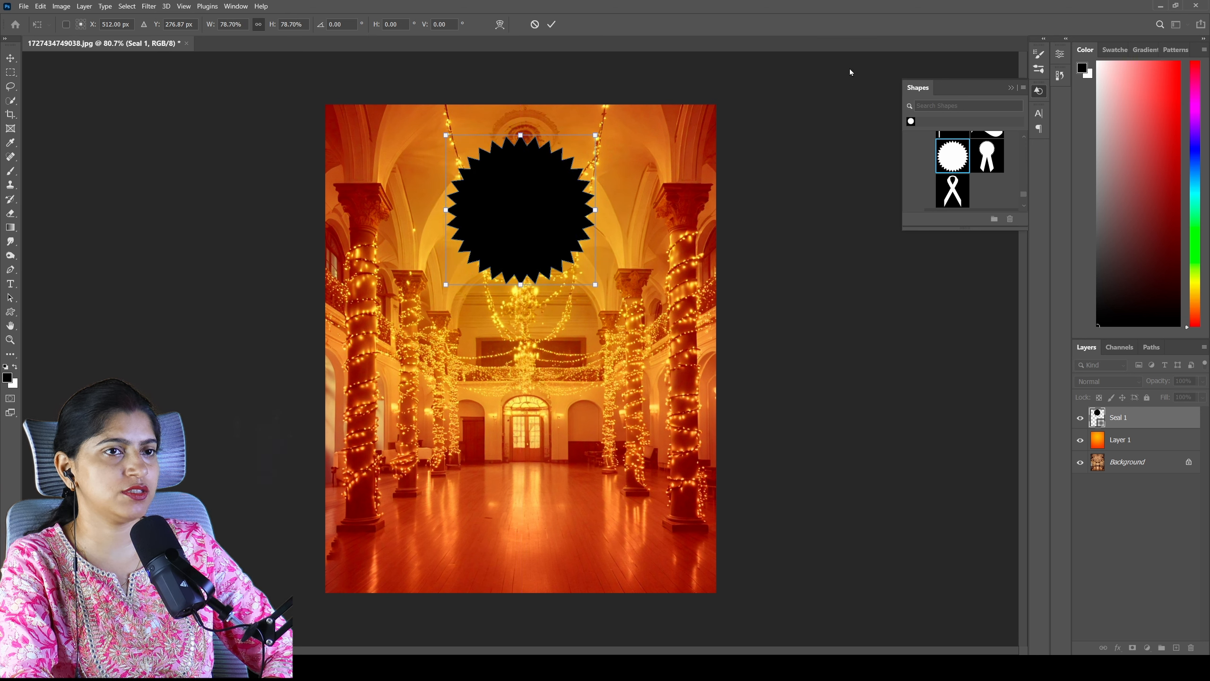
click(1036, 92)
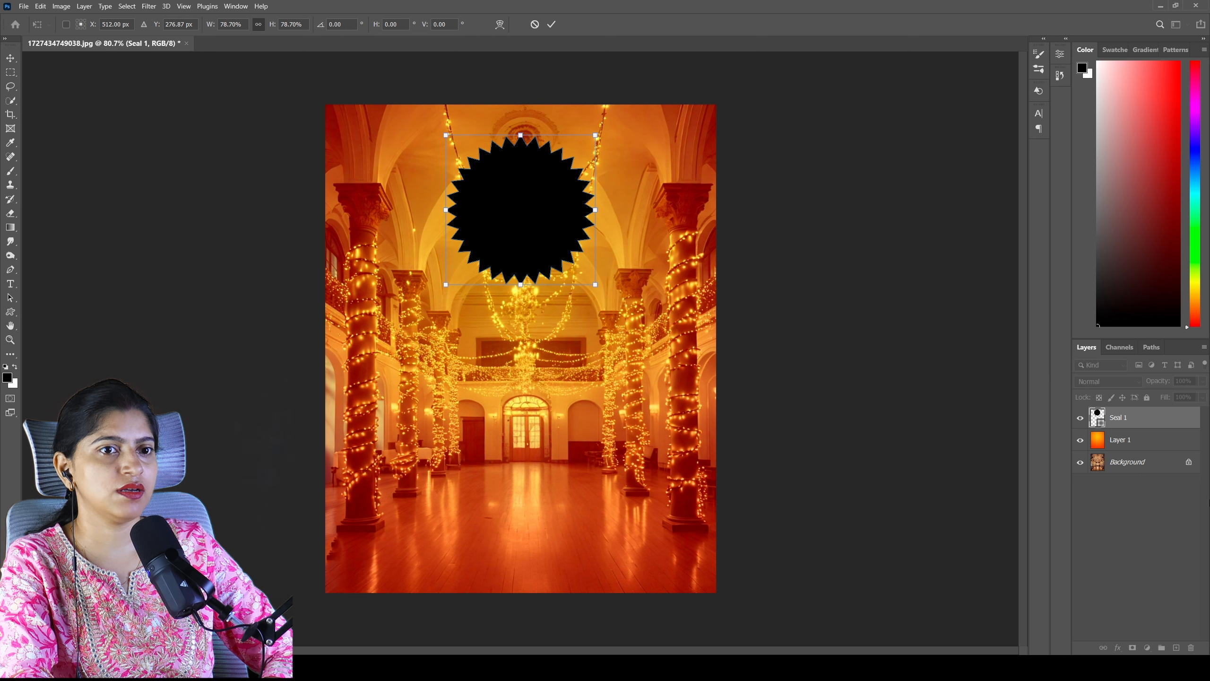
- Add a Gradient Overlay to the seal and set the gradient's starting colour to blue-violet #460cee
click(1194, 418)
double_click(1193, 419)
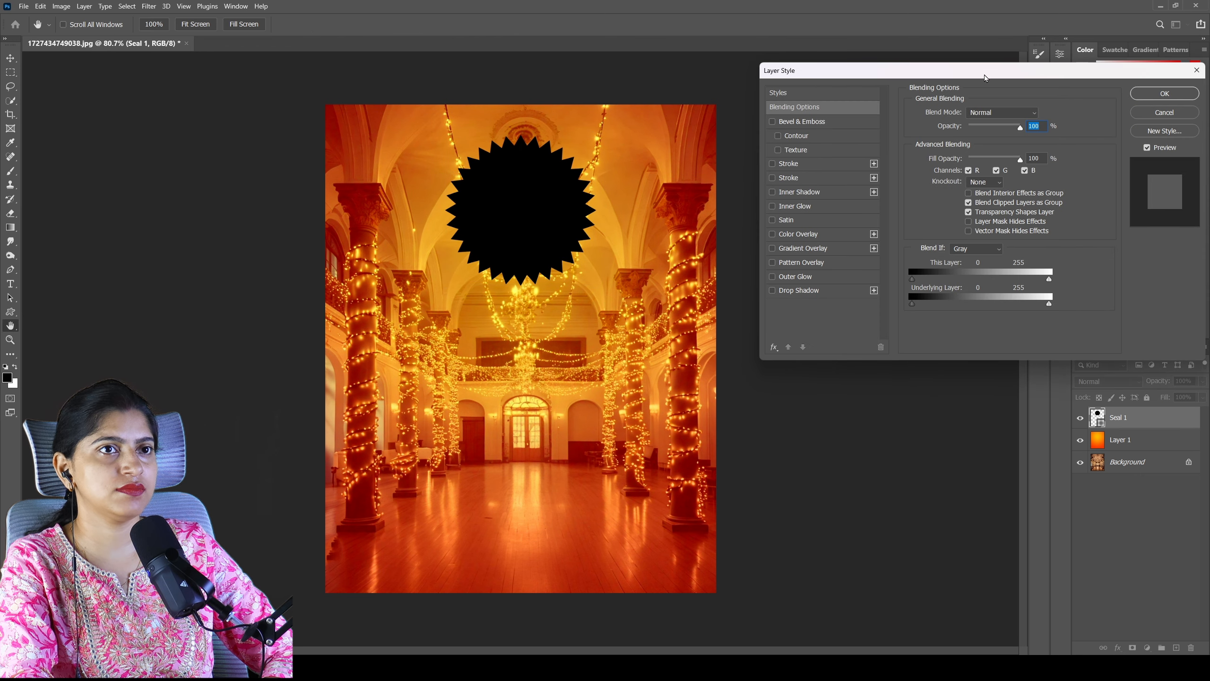
drag(985, 77, 996, 101)
click(784, 273)
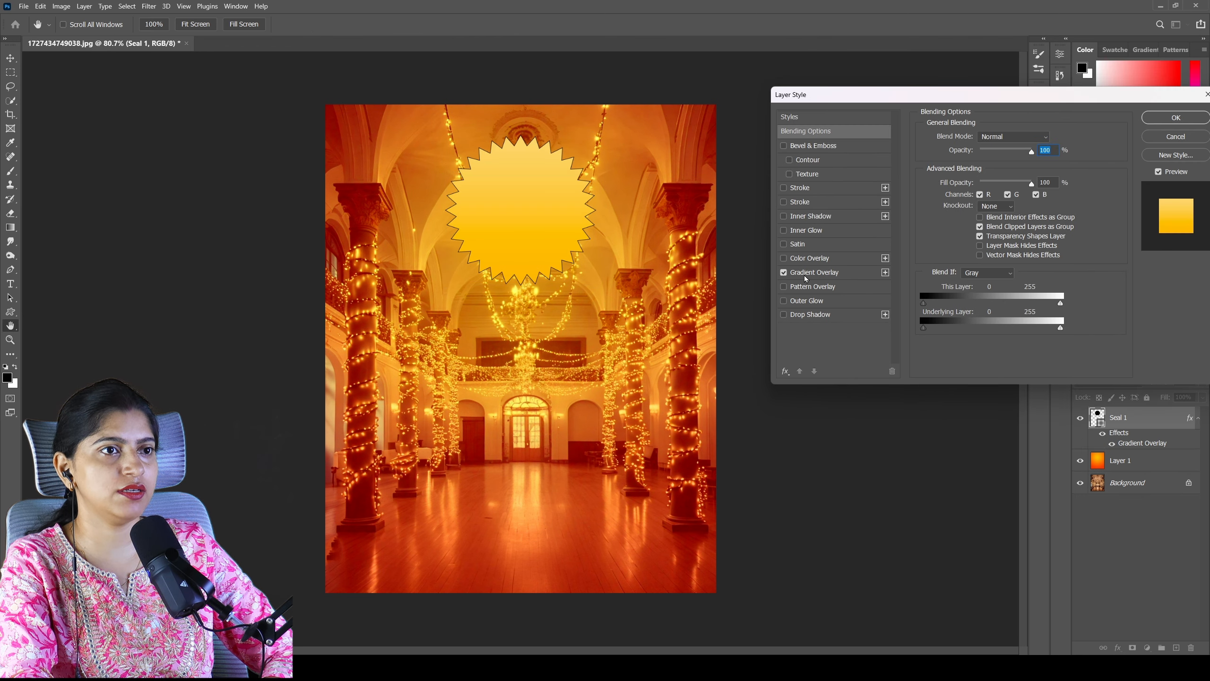
click(814, 272)
click(982, 168)
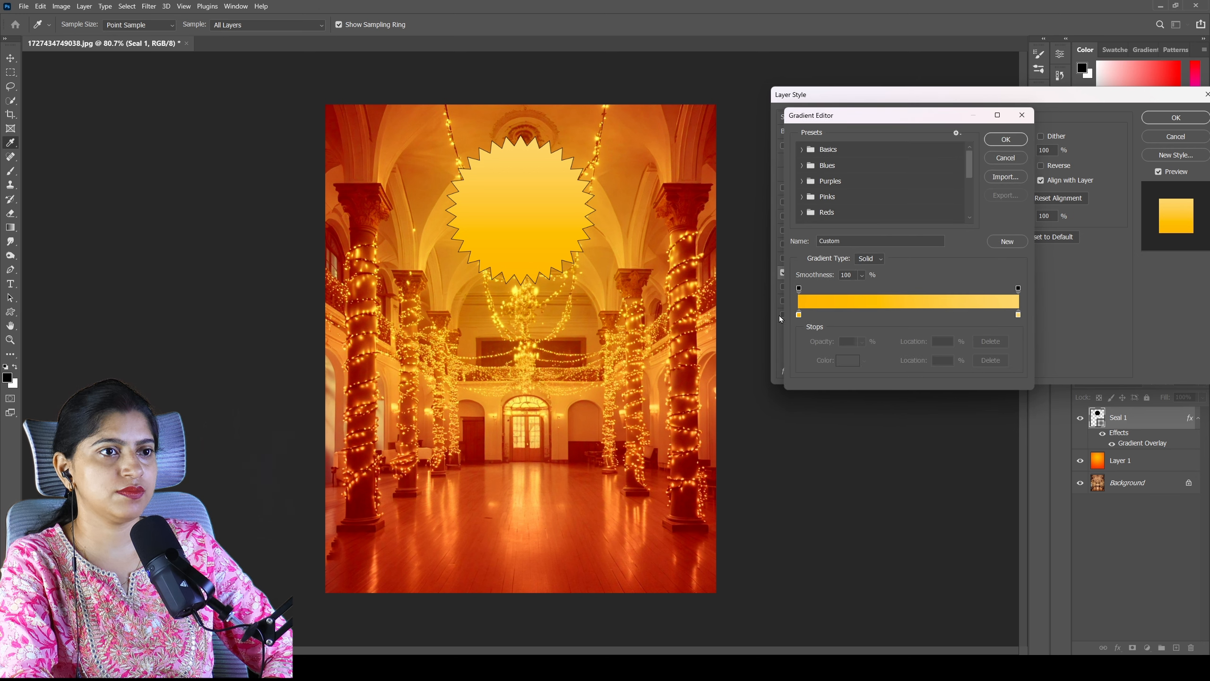
double_click(800, 315)
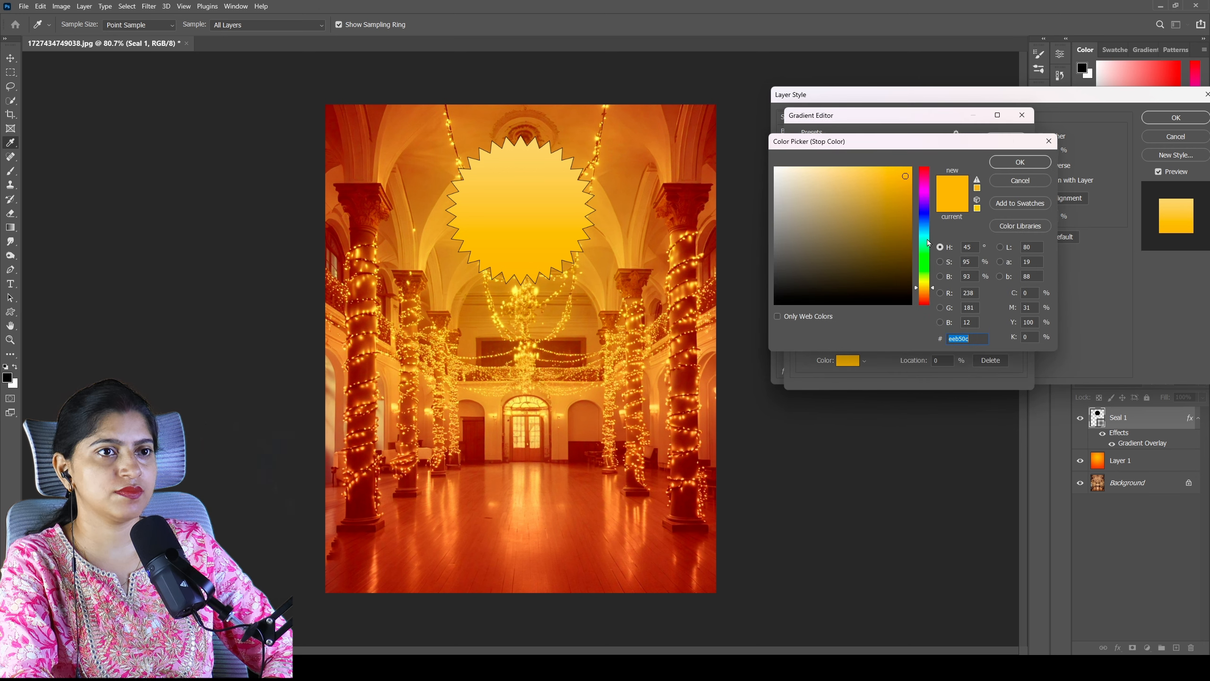
click(926, 207)
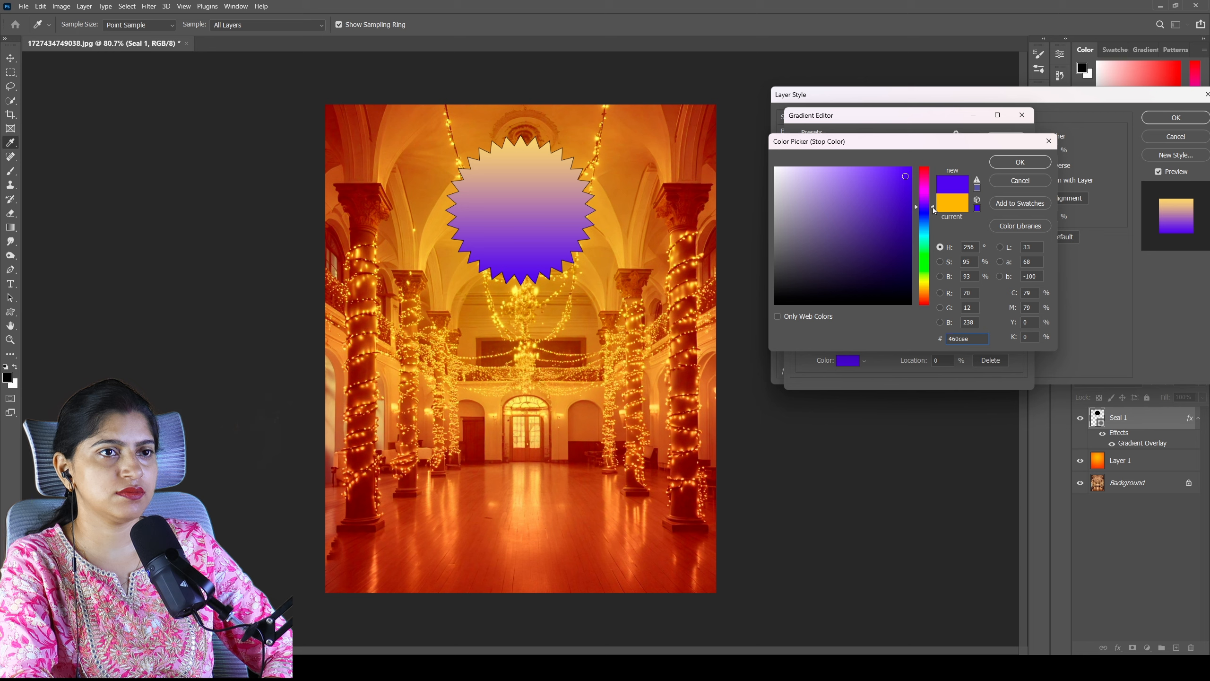
click(1019, 161)
- Set the end colour of the seal's gradient overlay to dark purple #570576
click(1019, 317)
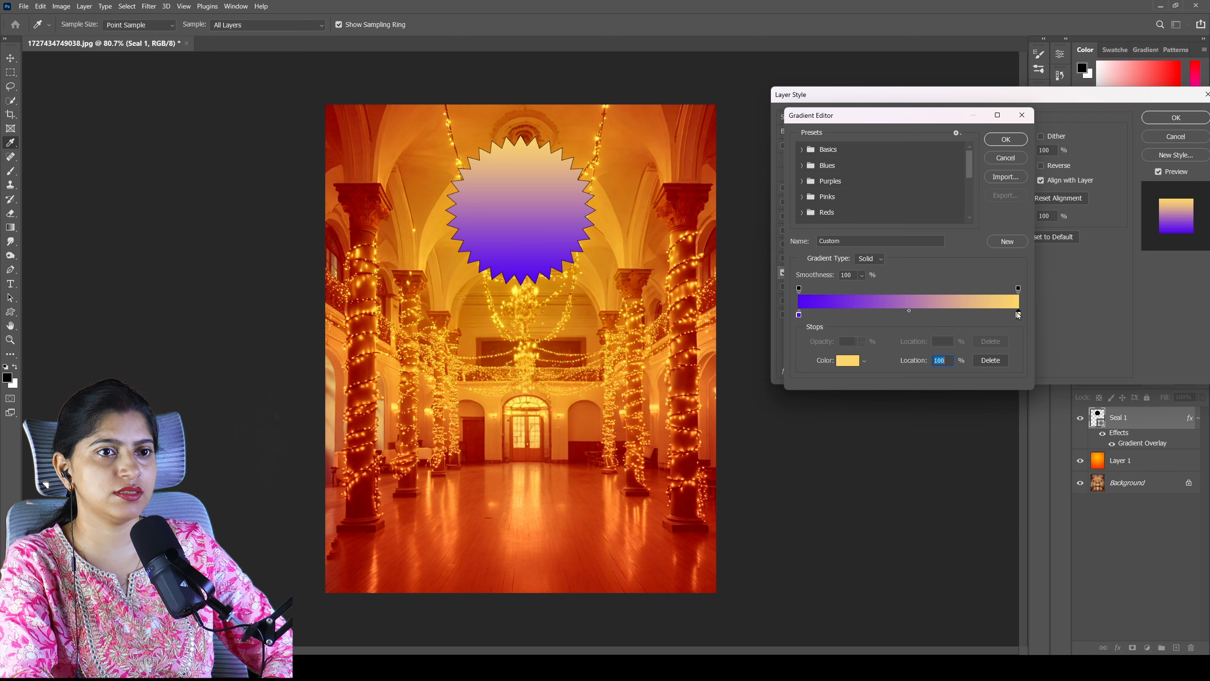
double_click(1019, 316)
click(931, 200)
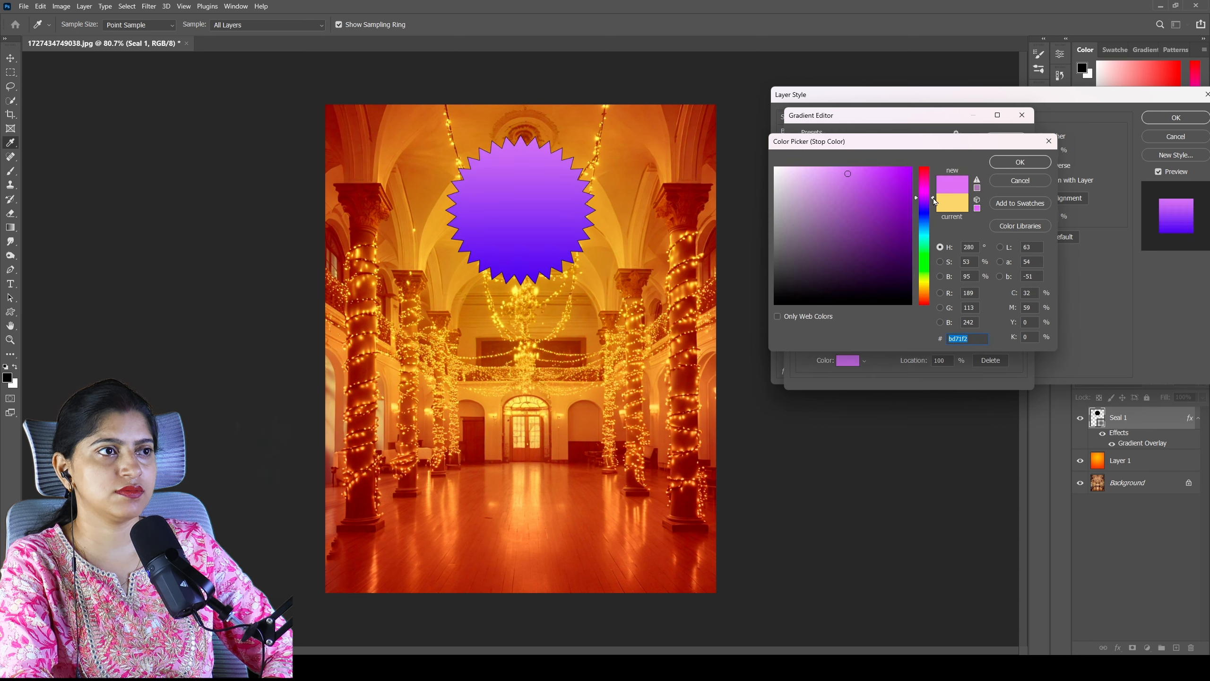
mouse_move(934, 201)
mouse_down()
mouse_move(942, 220)
mouse_move(933, 196)
mouse_up()
mouse_move(884, 234)
mouse_down()
mouse_move(906, 258)
mouse_move(906, 241)
mouse_up()
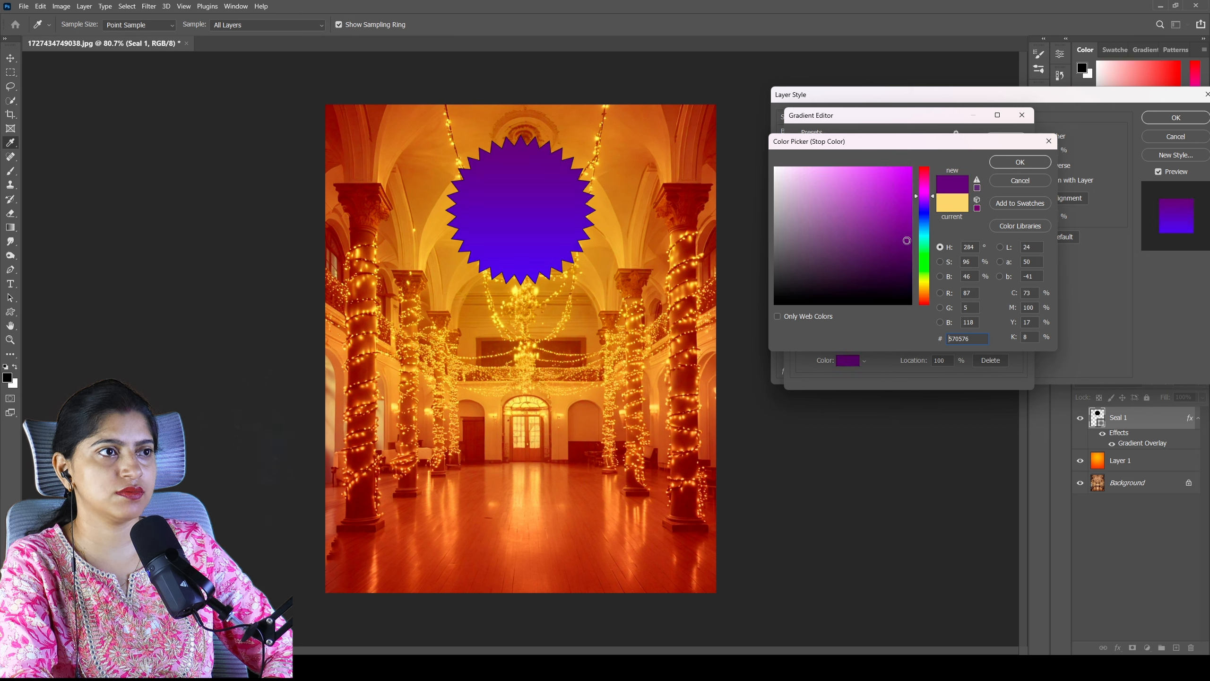
click(1014, 163)
click(1006, 145)
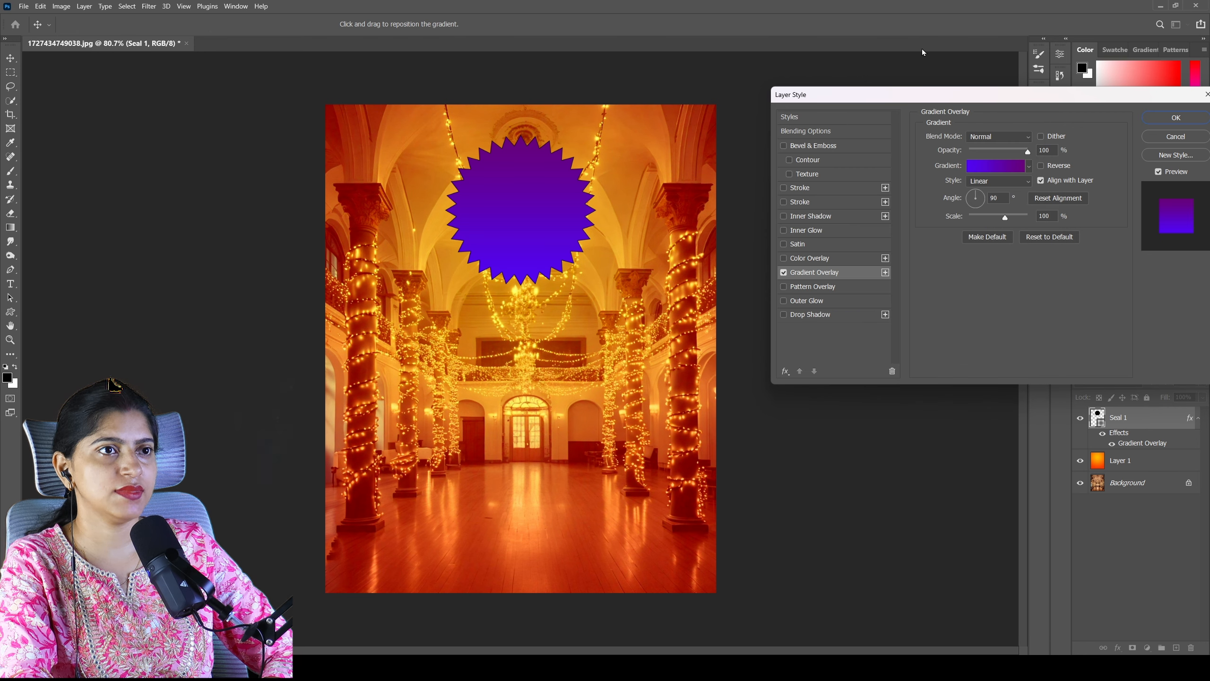
- Enable Bevel & Emboss on the seal and add a drop shadow in violet #5d31ec with an 8 px distance
click(784, 146)
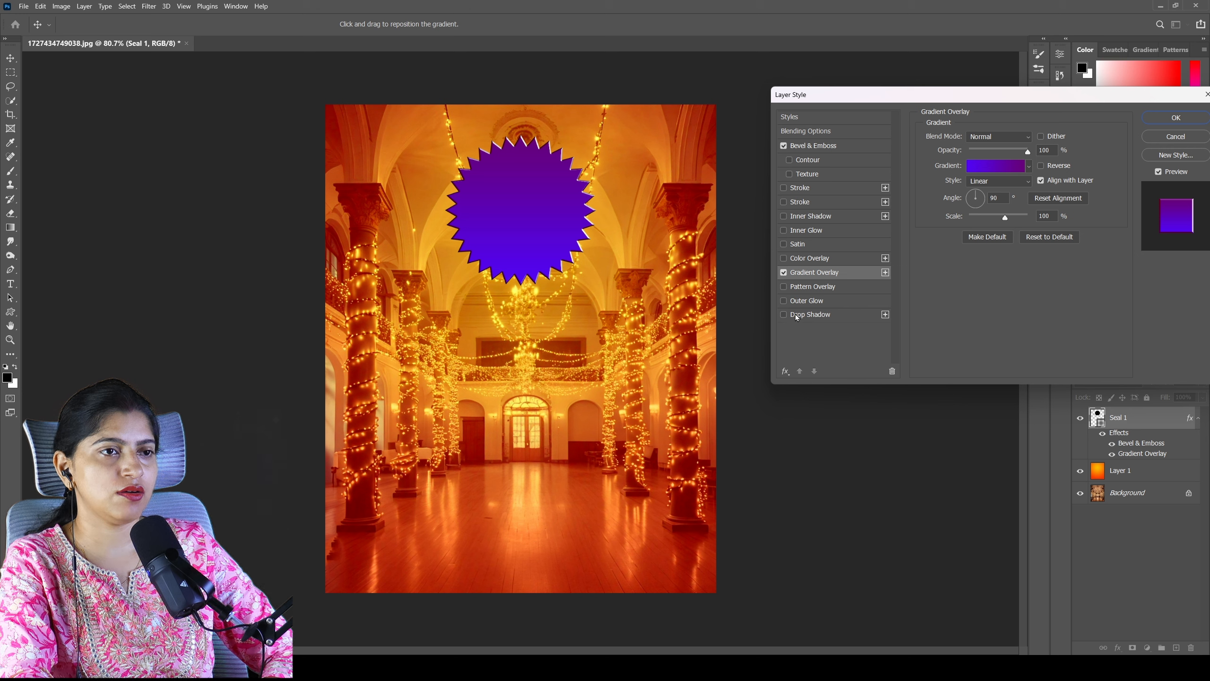
click(821, 316)
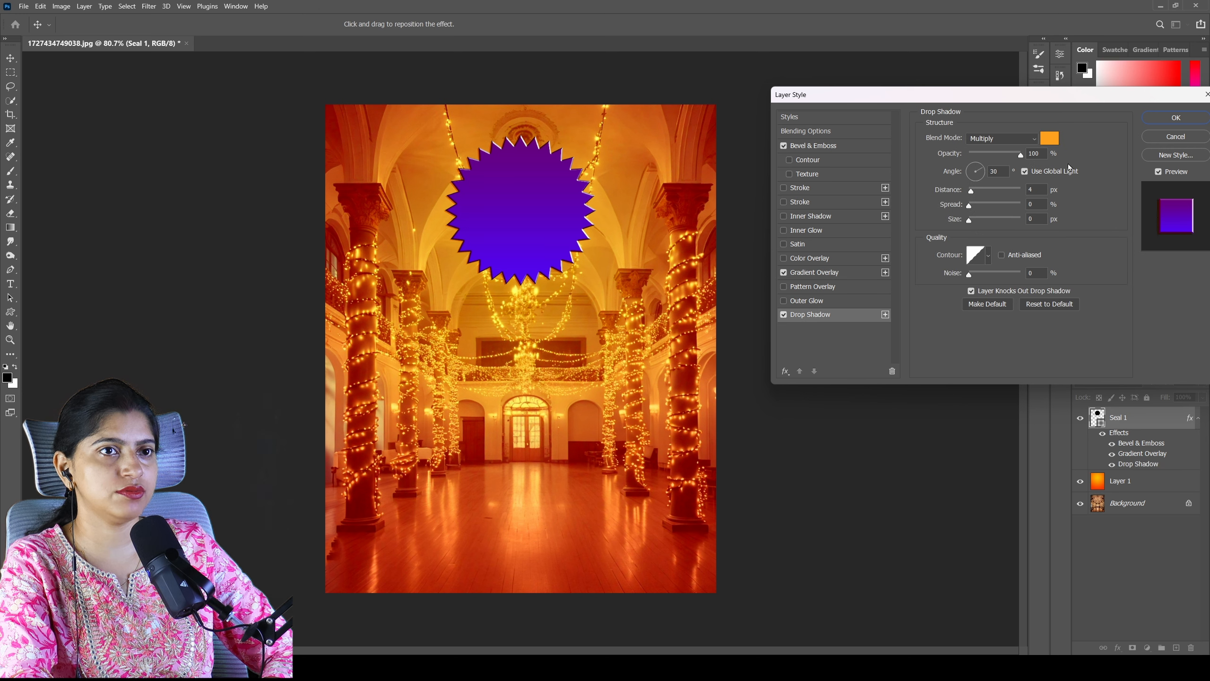
click(1051, 138)
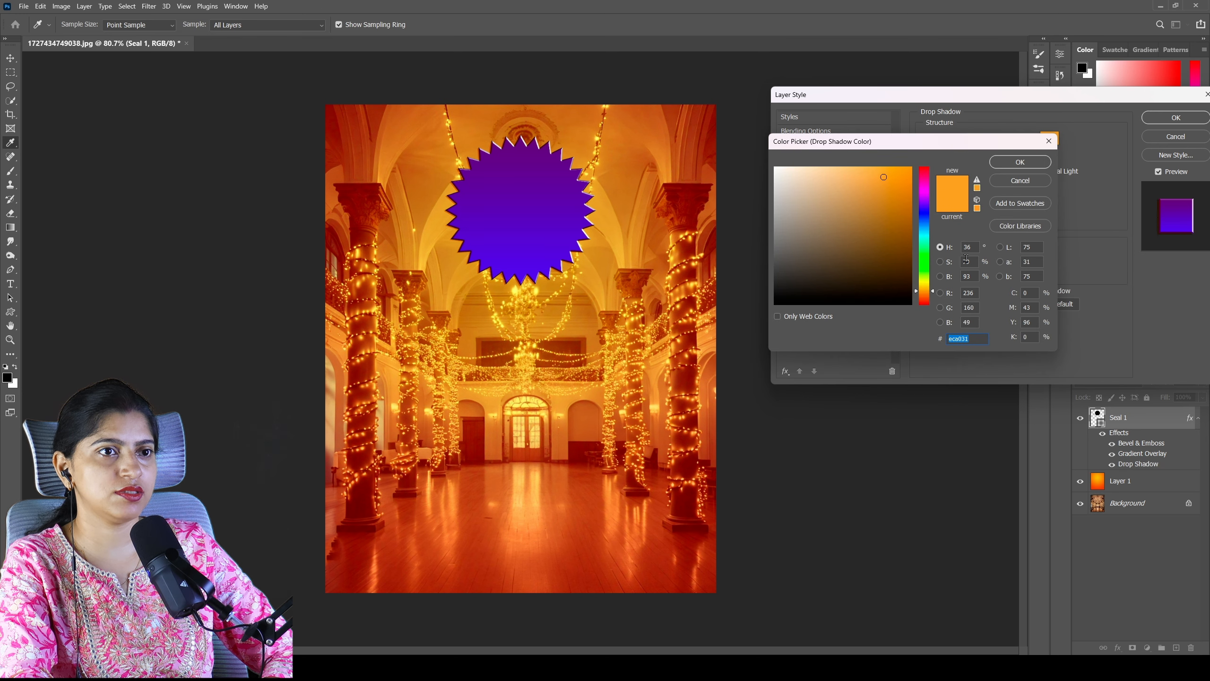
click(928, 206)
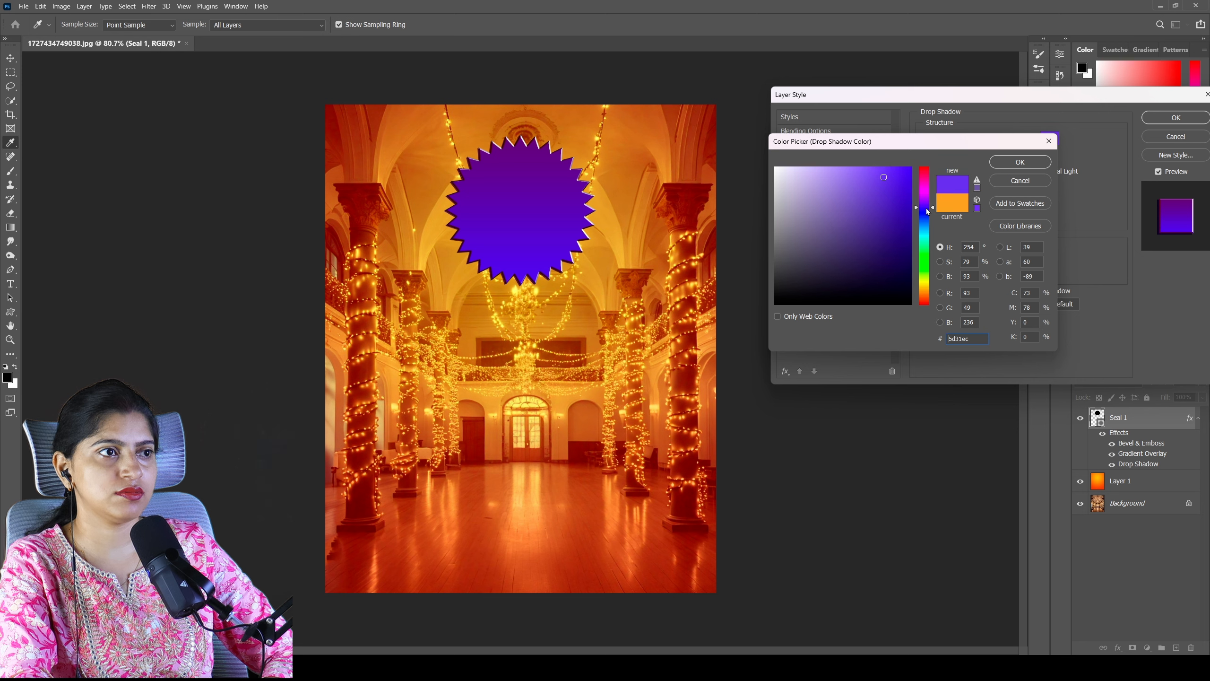
drag(929, 209, 929, 208)
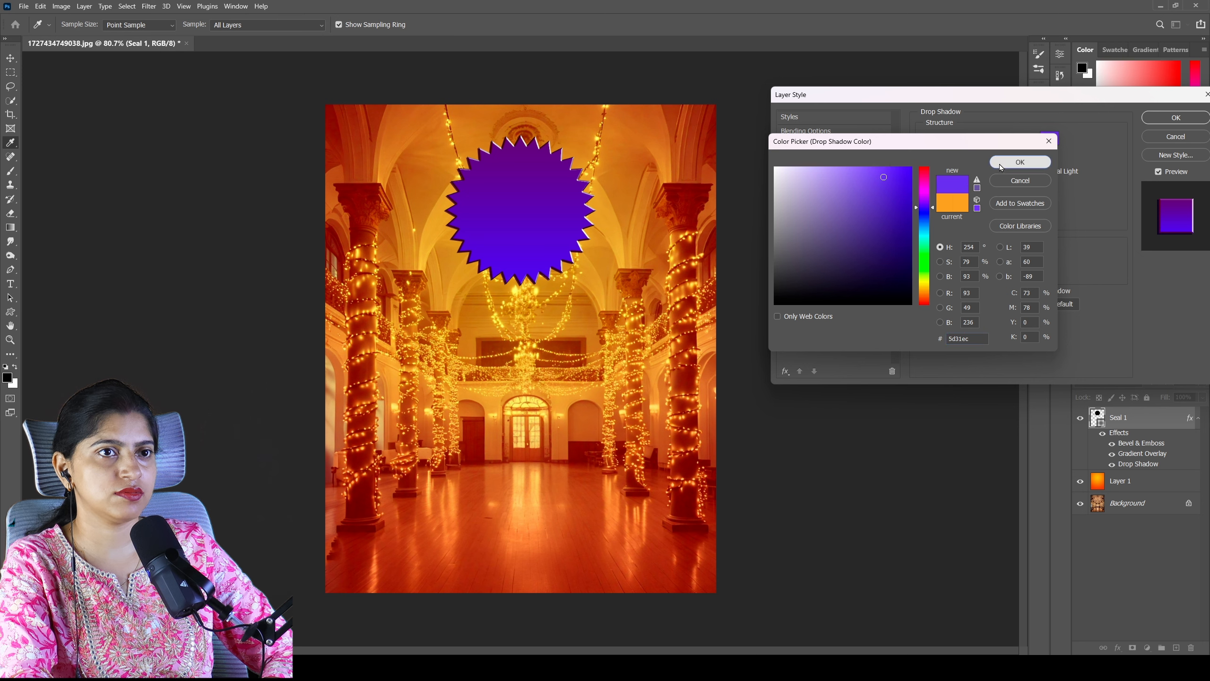
click(1020, 161)
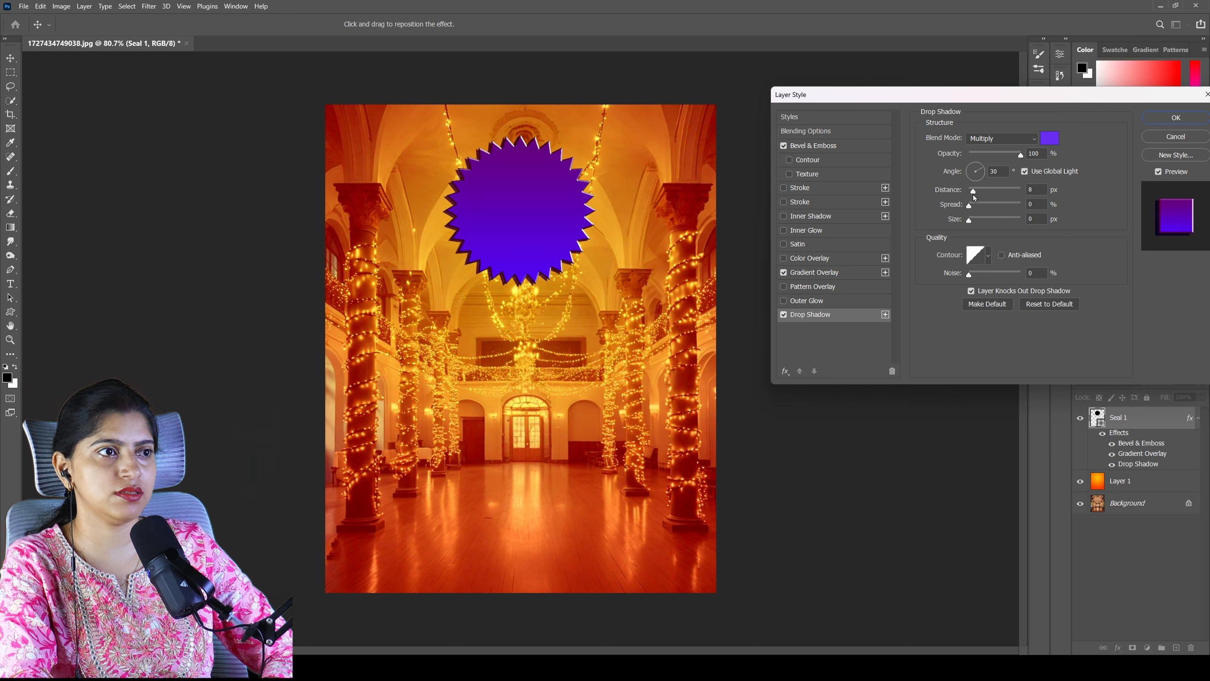
- Slightly increase the size of the seal's Chisel Hard inner bevel and apply the layer style
click(806, 131)
click(802, 148)
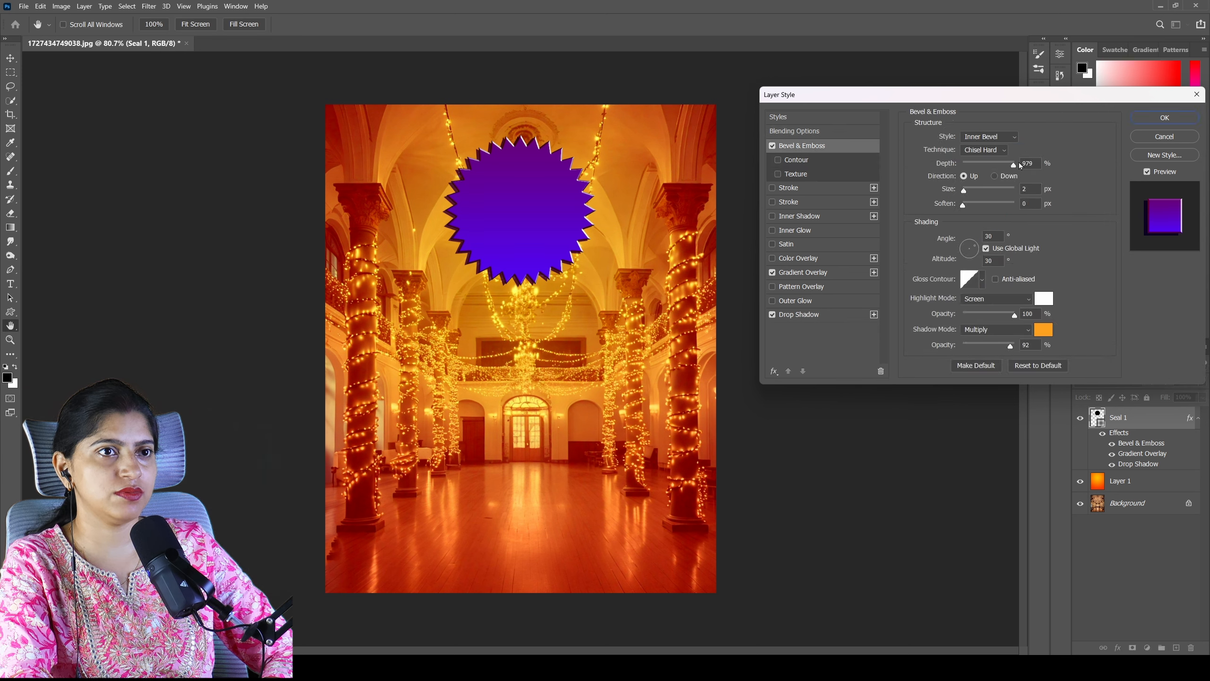
drag(971, 193, 966, 194)
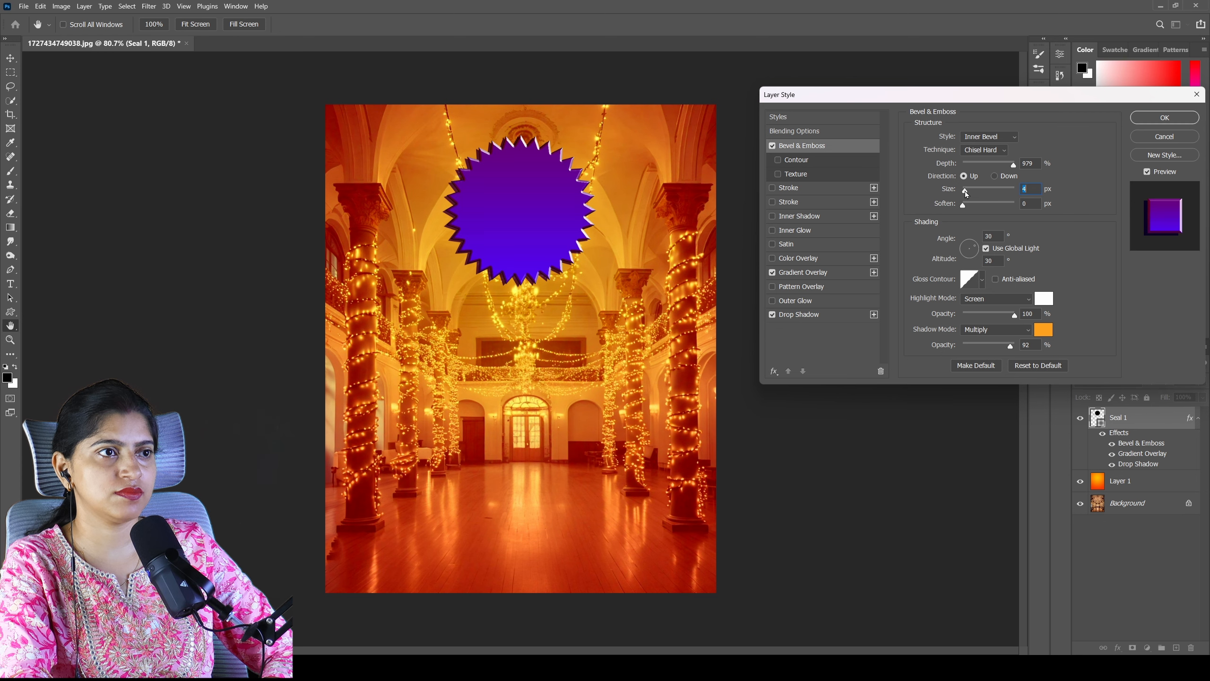
click(1154, 116)
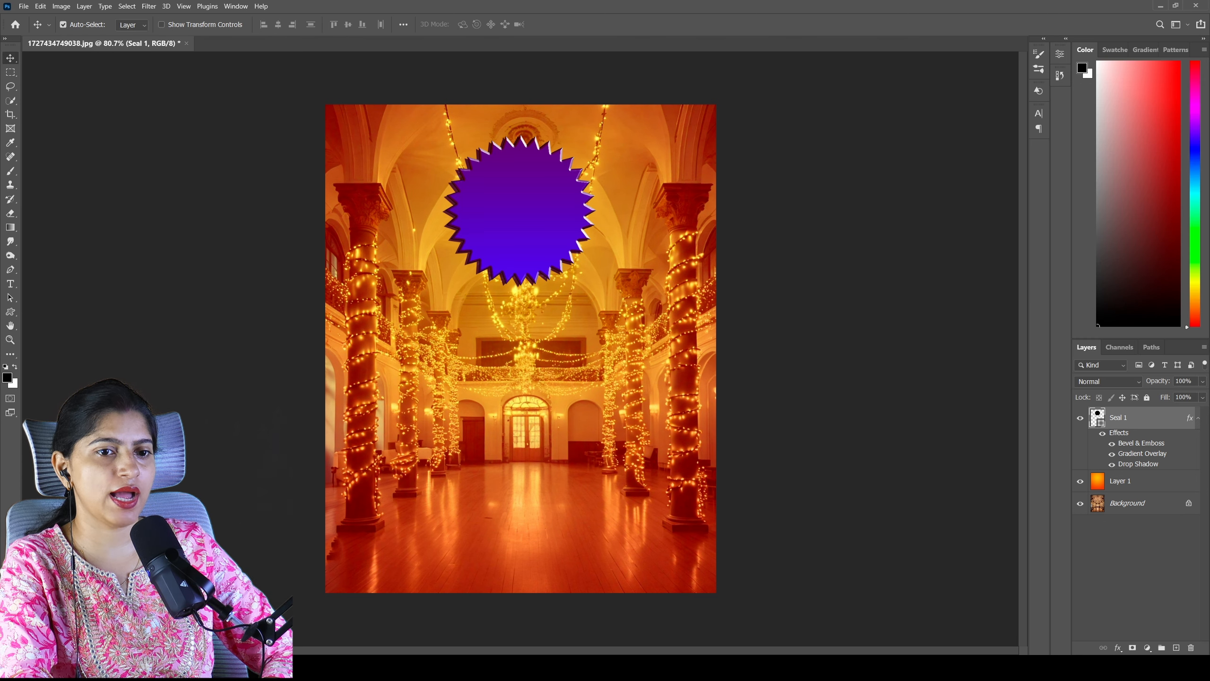
- Add the white 24 pt text "BIG FASHION FESTIVAL" on three lines inside the seal, on a new layer
click(1176, 647)
click(11, 284)
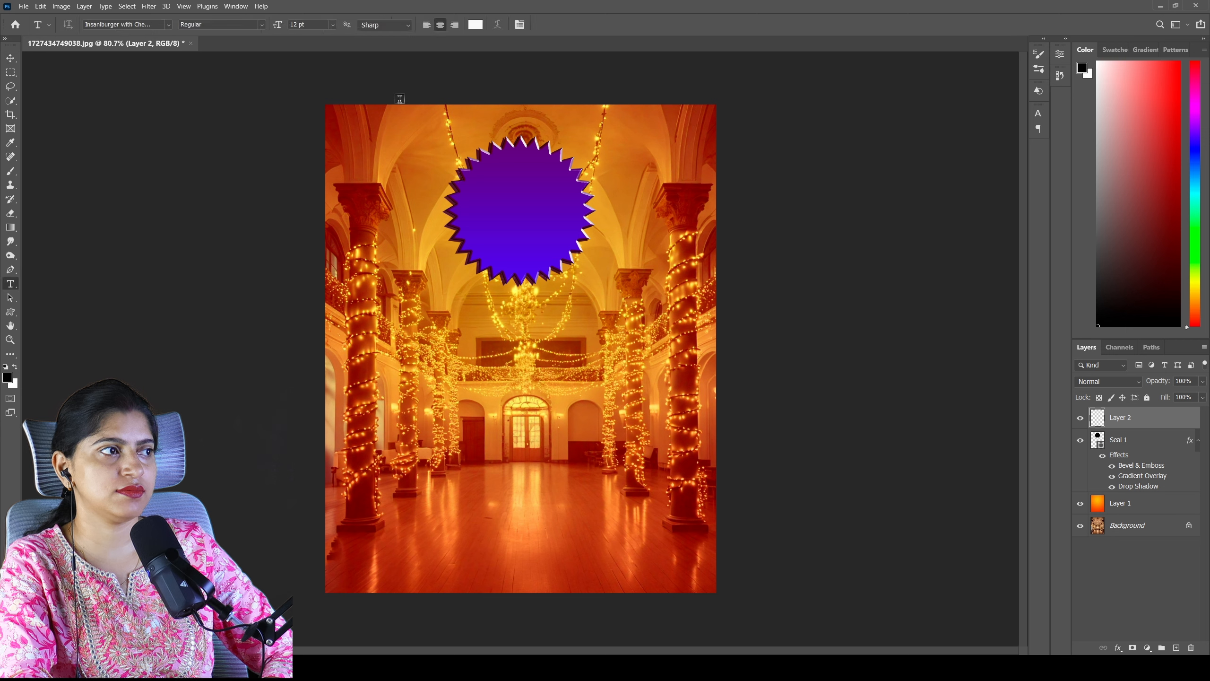
click(480, 190)
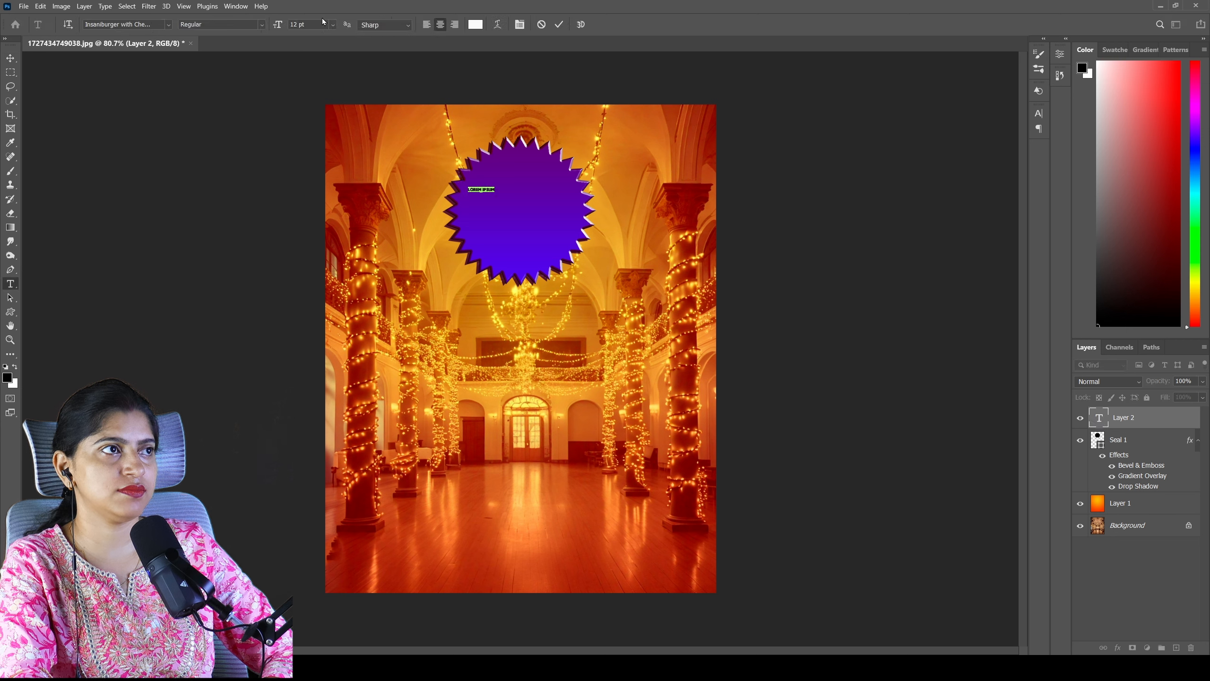
click(332, 24)
click(309, 133)
text(BIG)
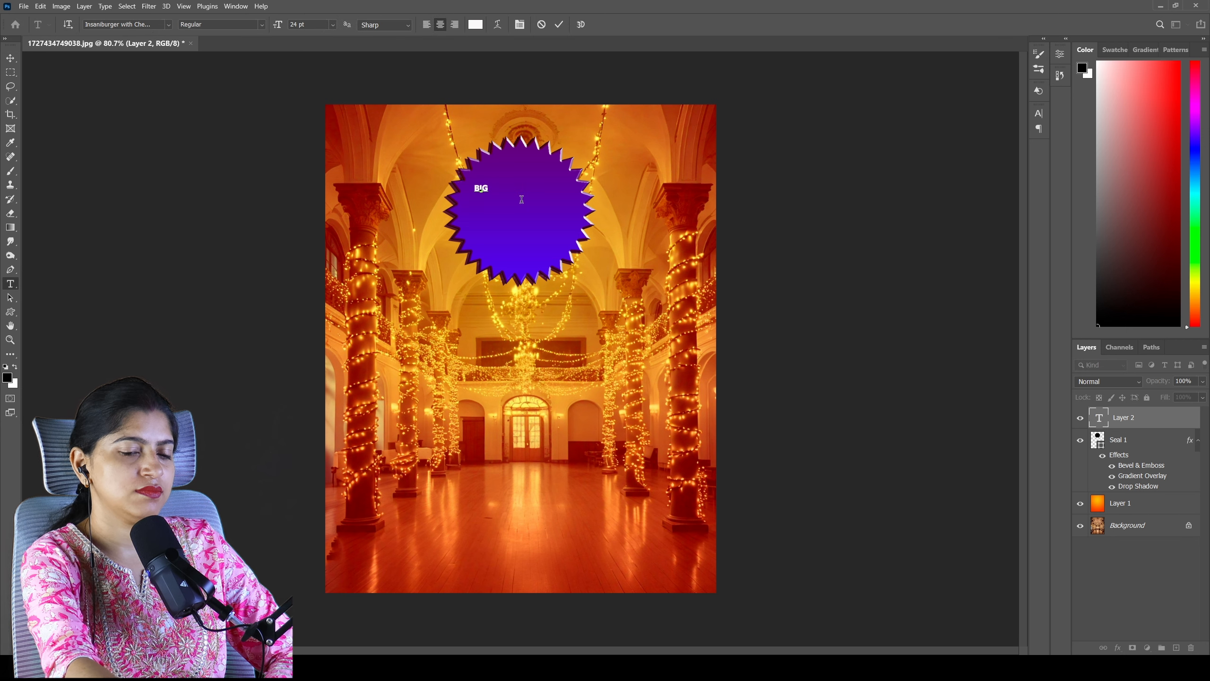
key(Return)
text(FASHION)
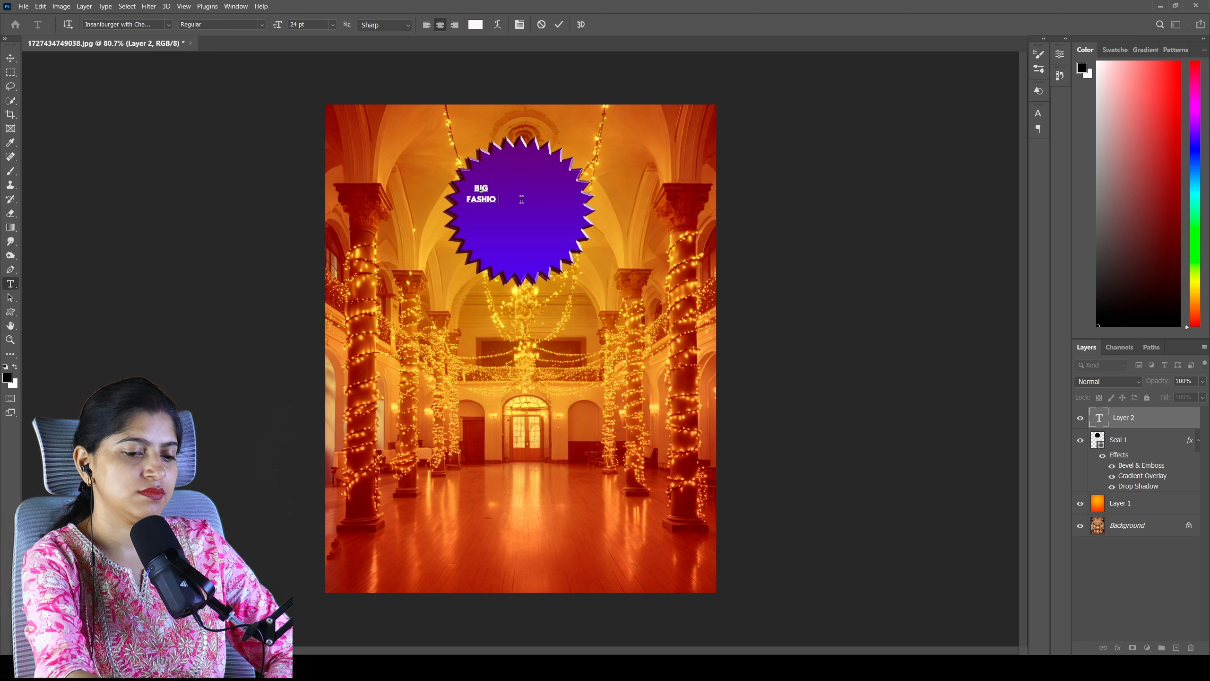
key(Return)
text(FESTI)
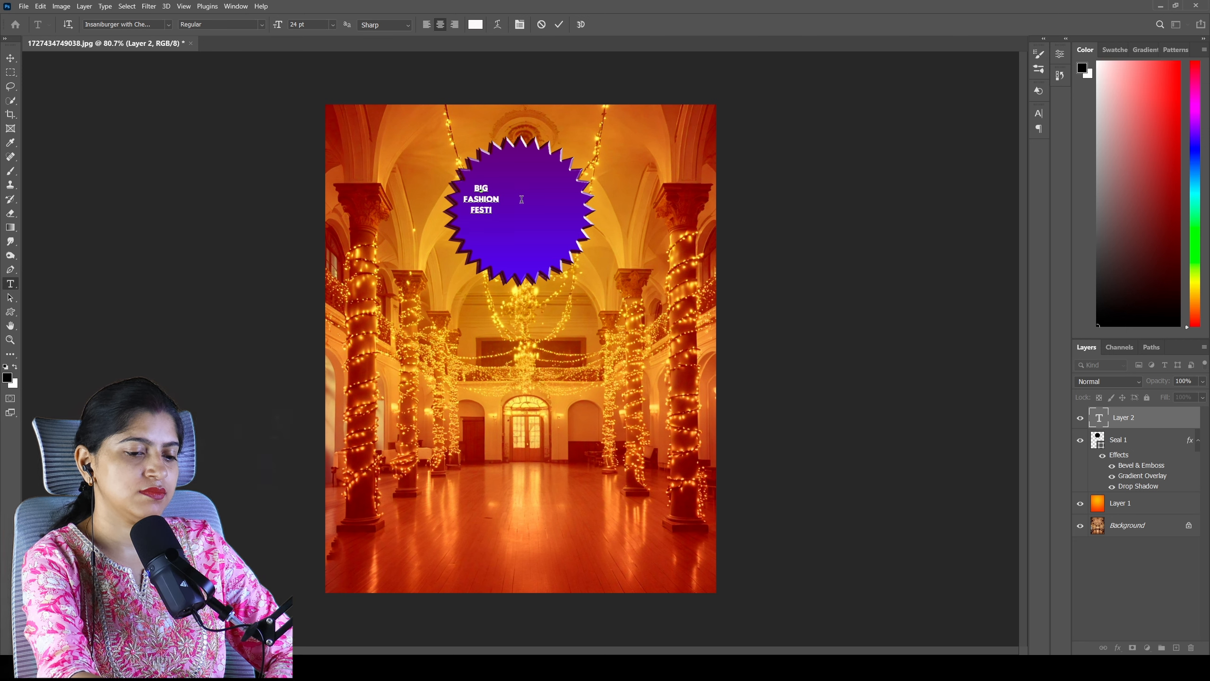
text(VAL)
- Enlarge the BIG FASHION FESTIVAL text to about 66 pt and centre it so that it fills the seal
click(41, 5)
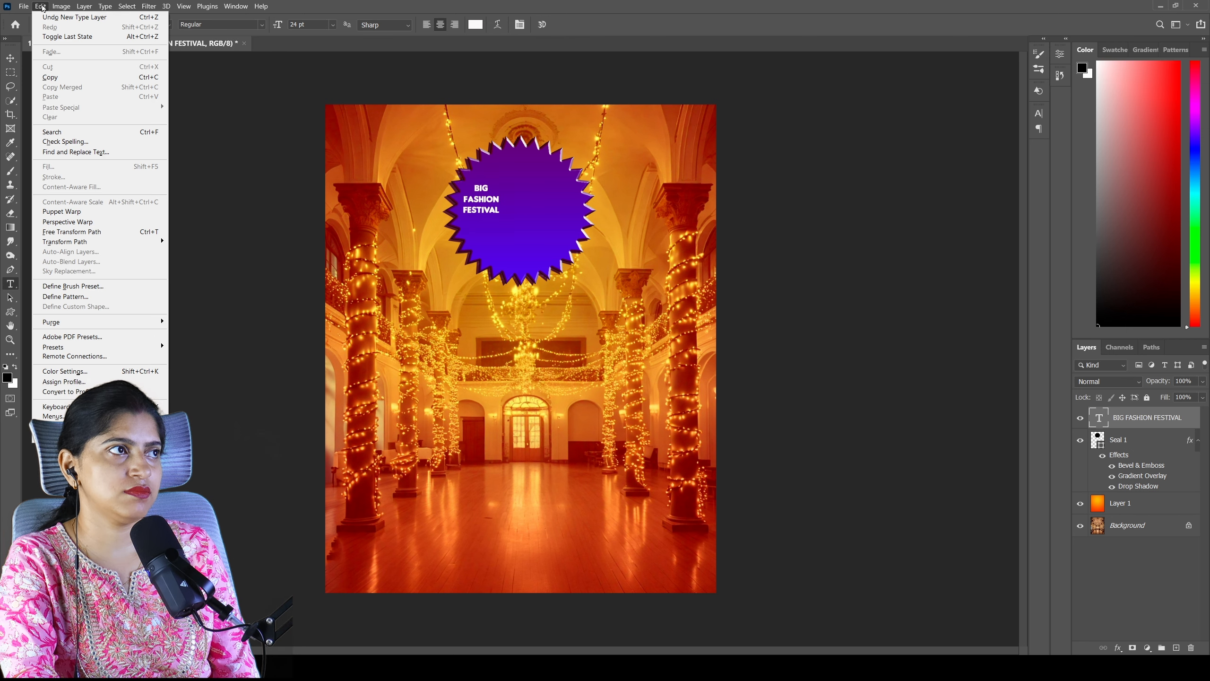
click(71, 231)
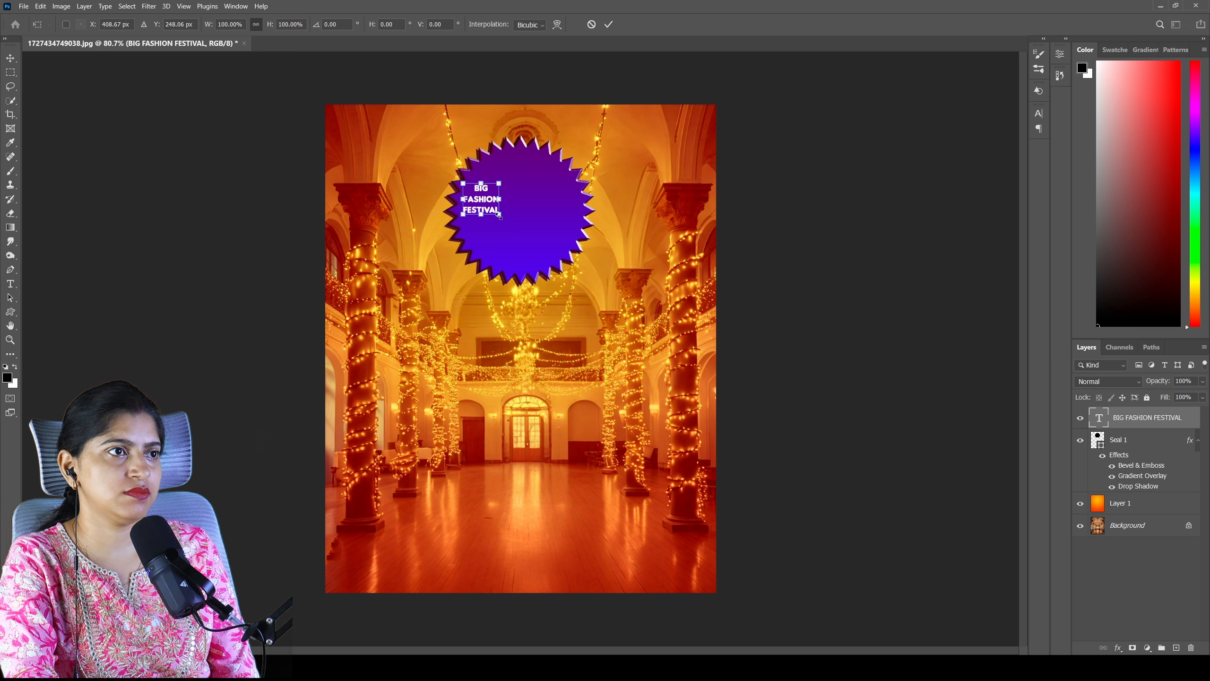
drag(500, 216, 553, 282)
key(Return)
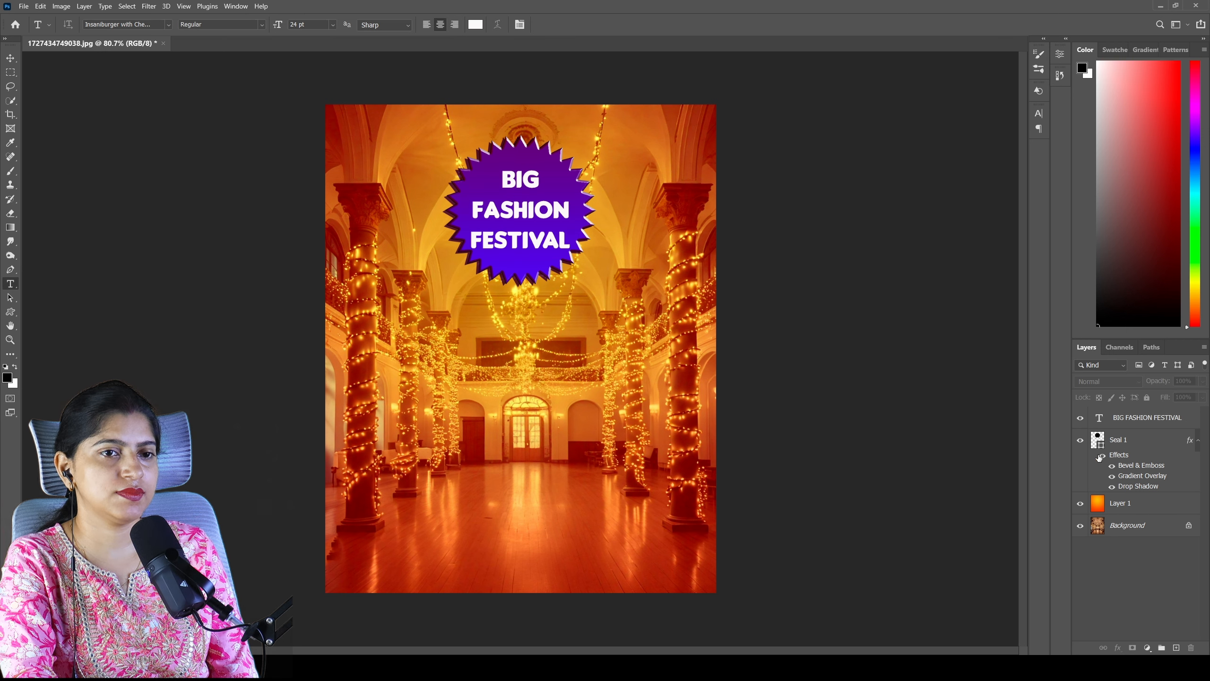
- Move the seal straight down by about 100 px, leaving space above it in the hall ceiling
click(1133, 445)
click(40, 6)
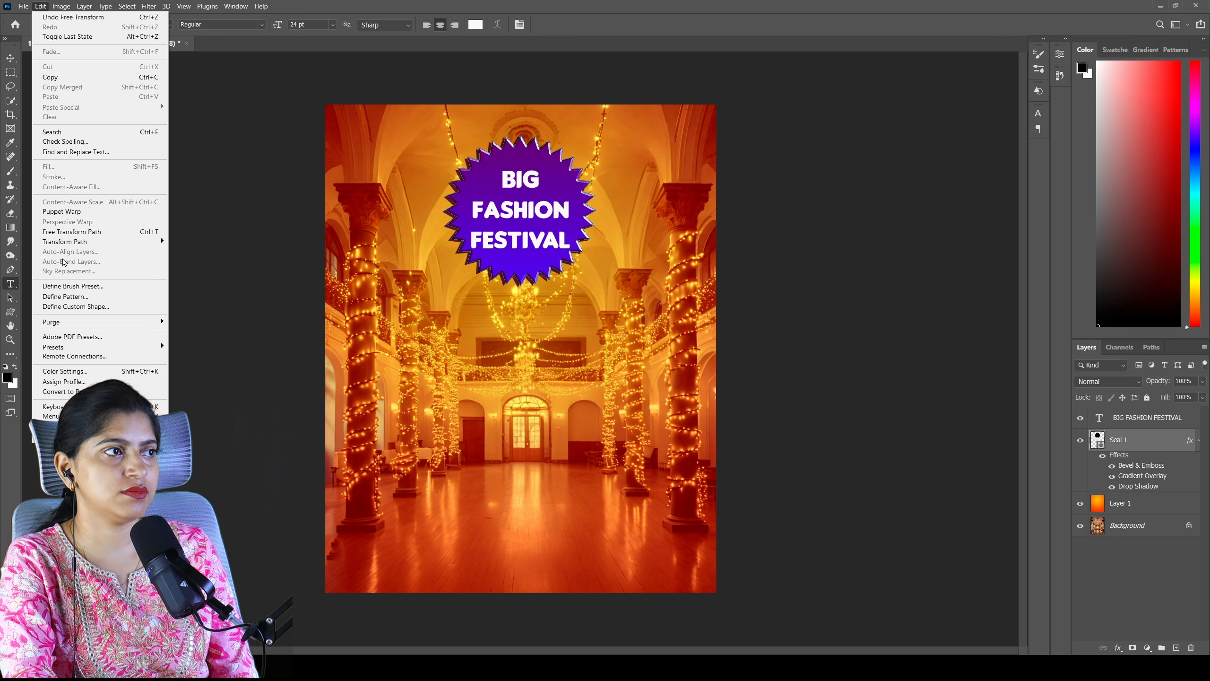
click(954, 333)
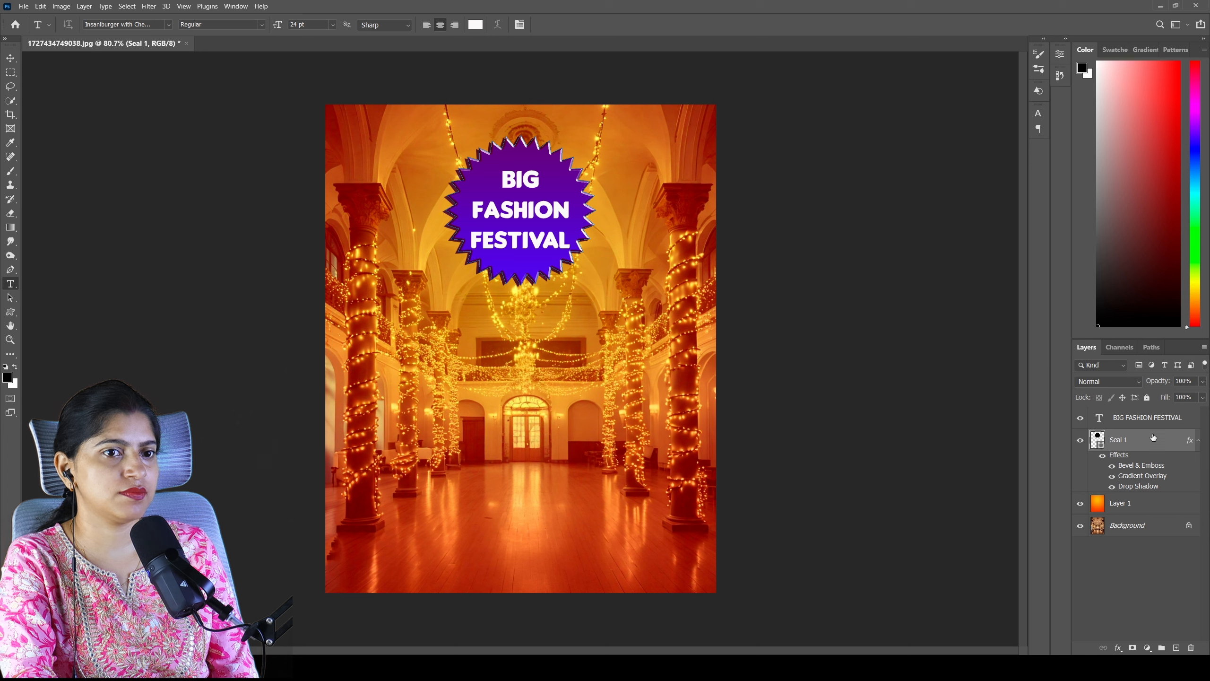
key(ctrl+t)
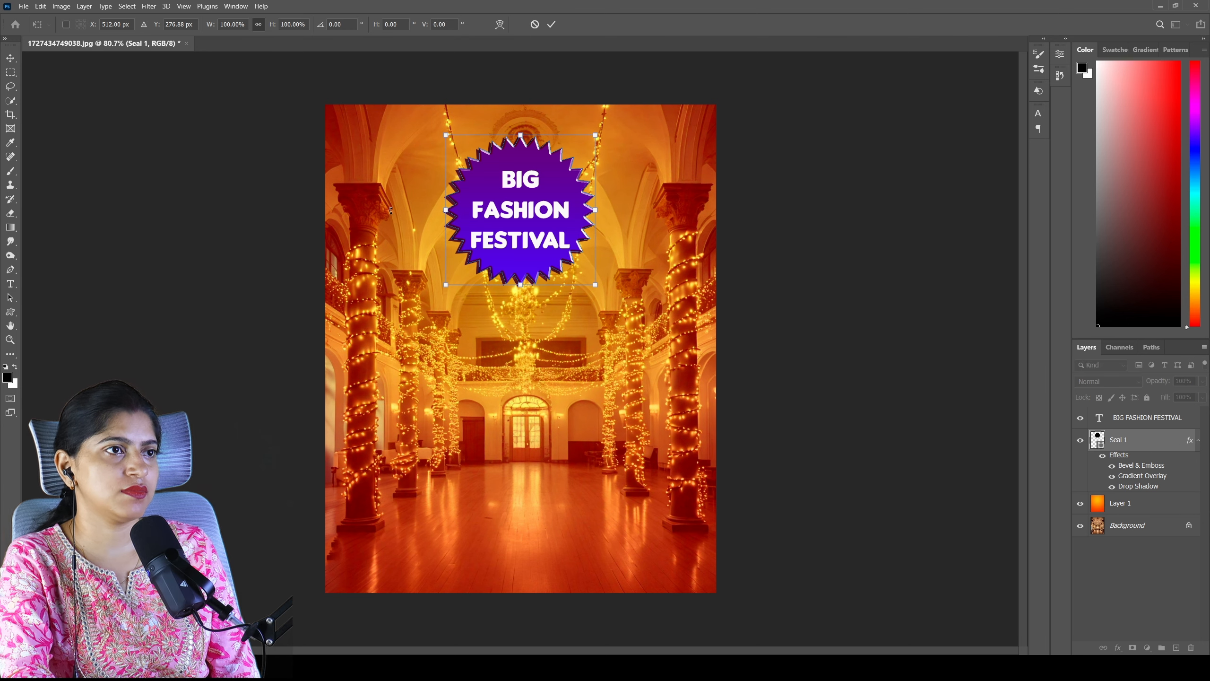
drag(552, 201, 550, 229)
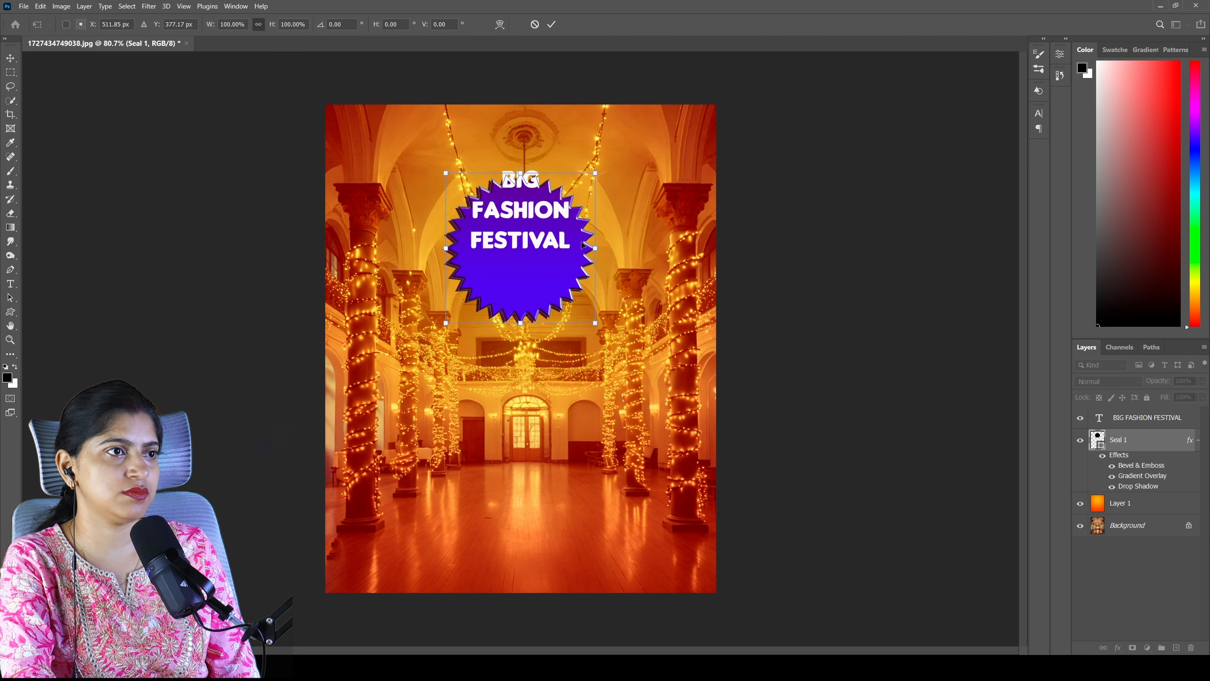
- Move the title text down onto the repositioned seal and enlarge it slightly to about 70 pt
click(1127, 429)
key(t)
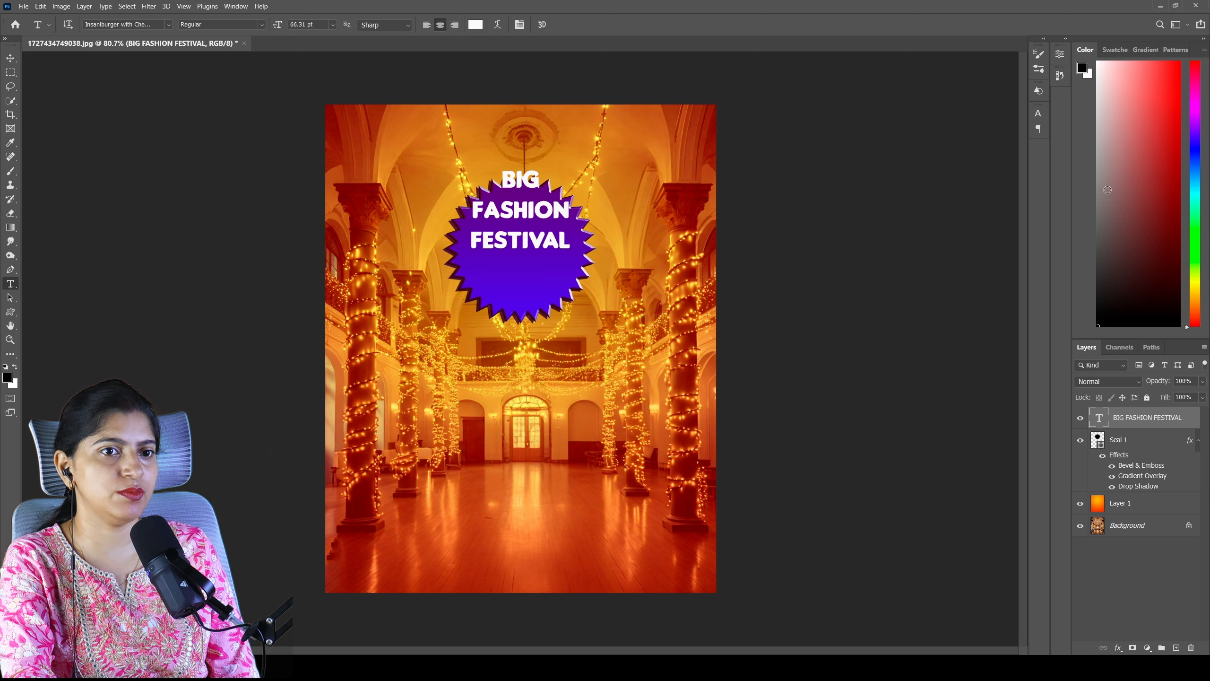
key(ctrl+t)
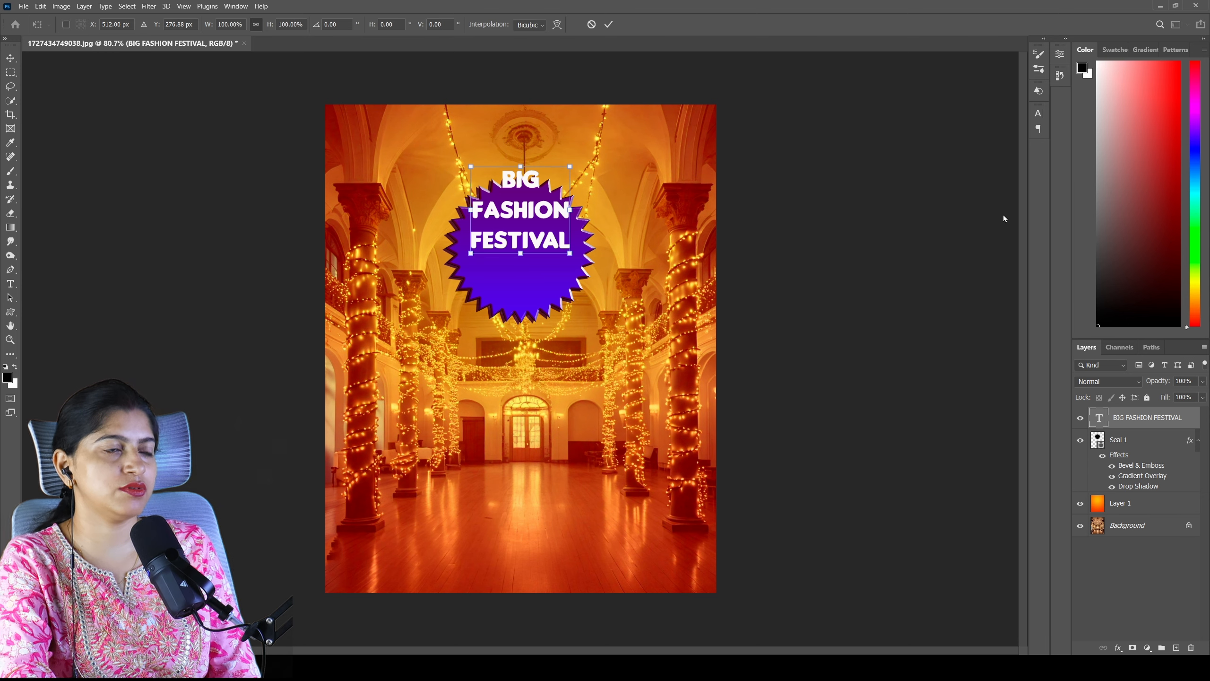
drag(519, 209, 519, 247)
key(Return)
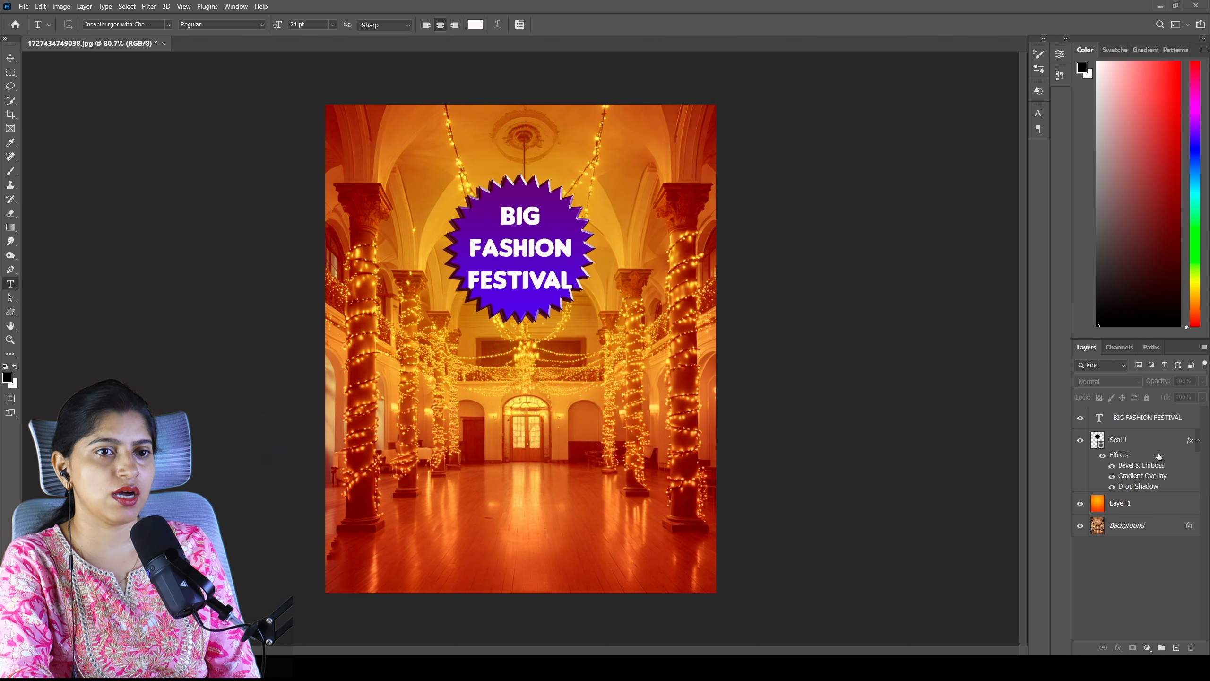
- Add a gradient overlay to the BIG FASHION FESTIVAL text and set its start colour to amber
double_click(1194, 418)
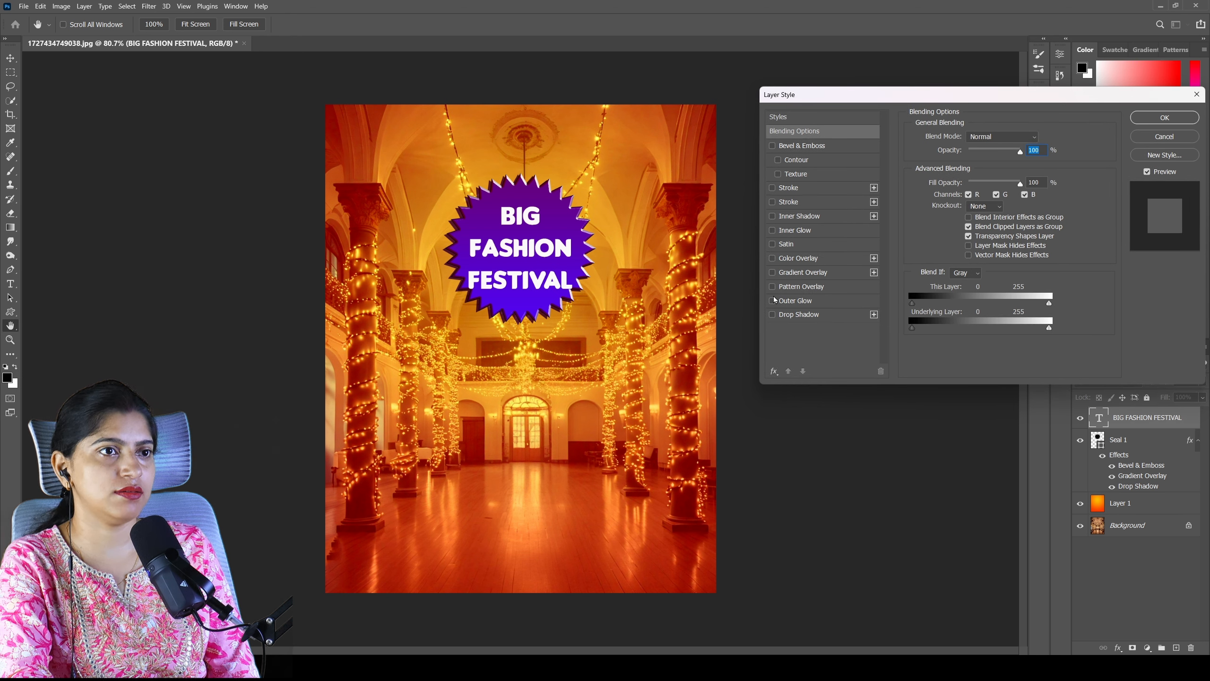
click(772, 272)
click(801, 272)
click(999, 168)
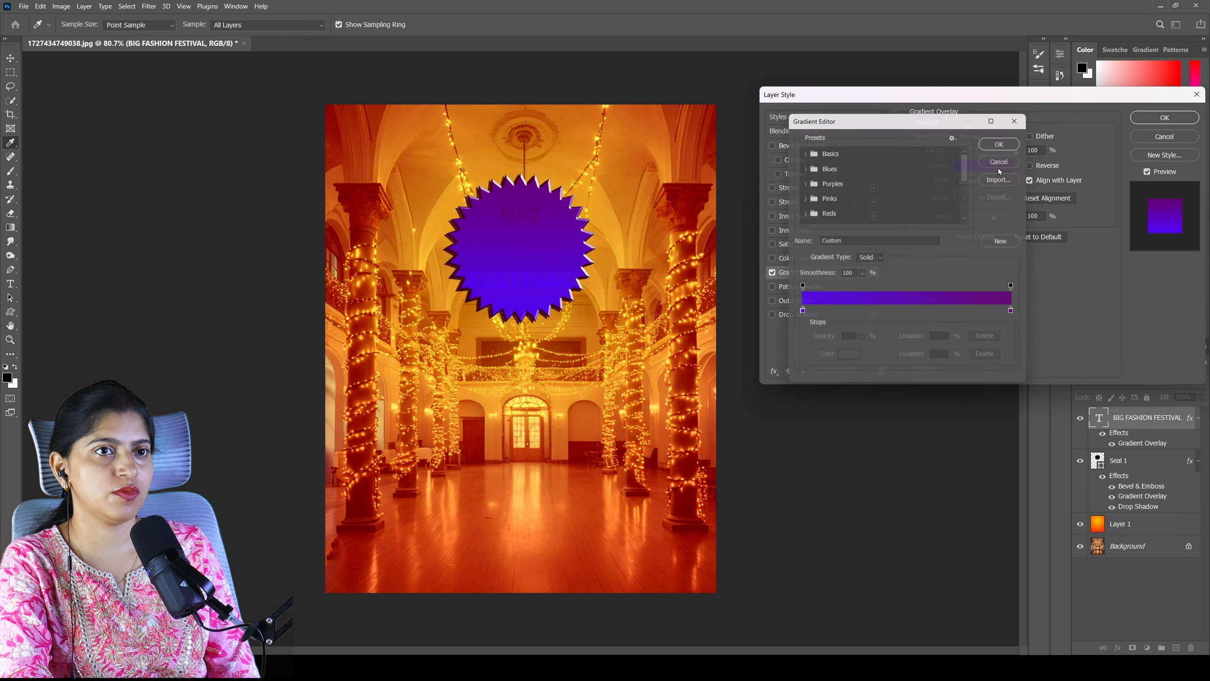
double_click(799, 315)
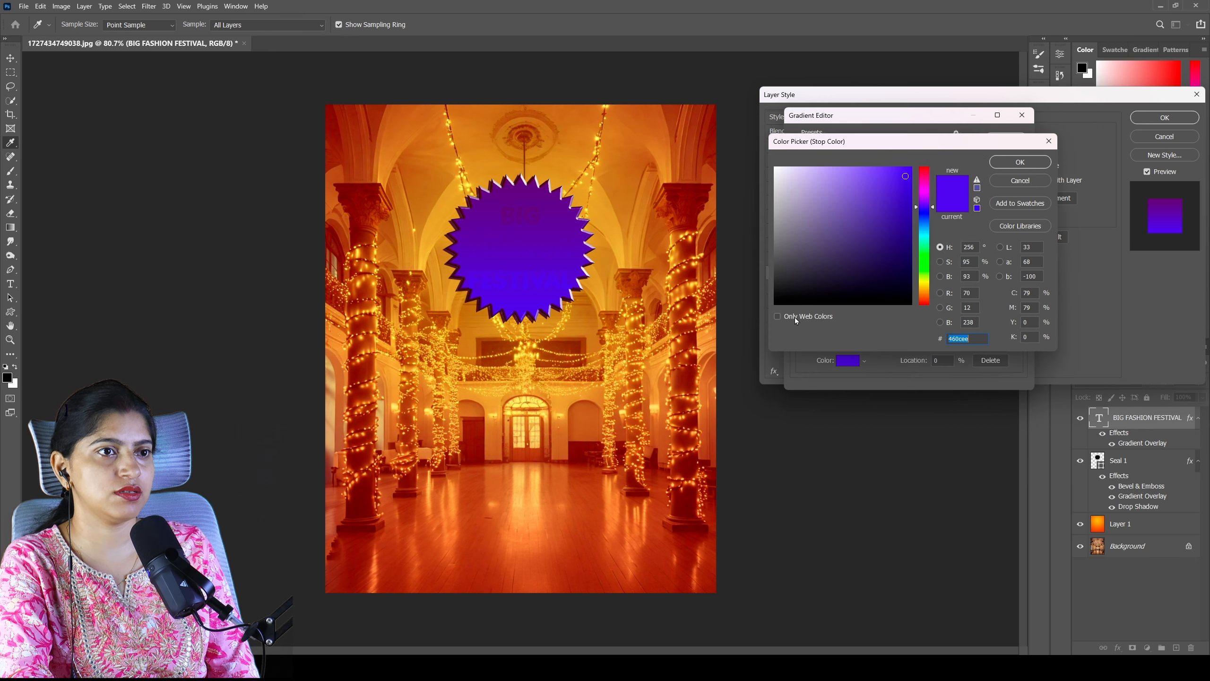
click(927, 288)
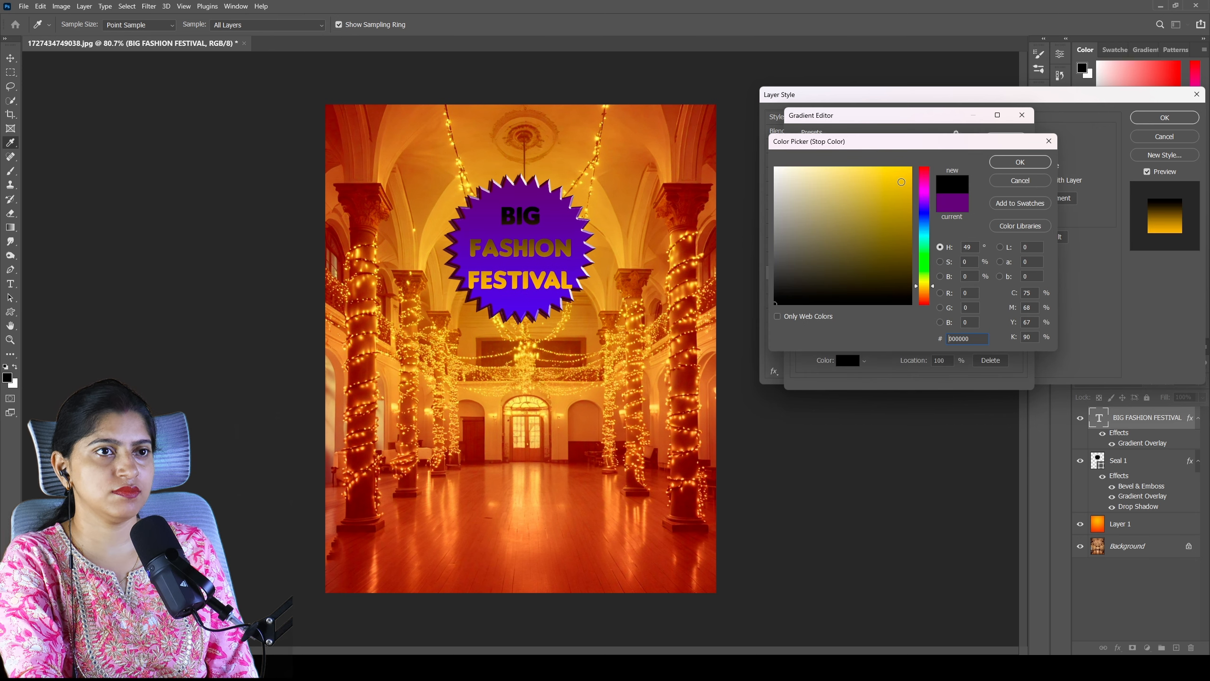
drag(901, 180, 902, 173)
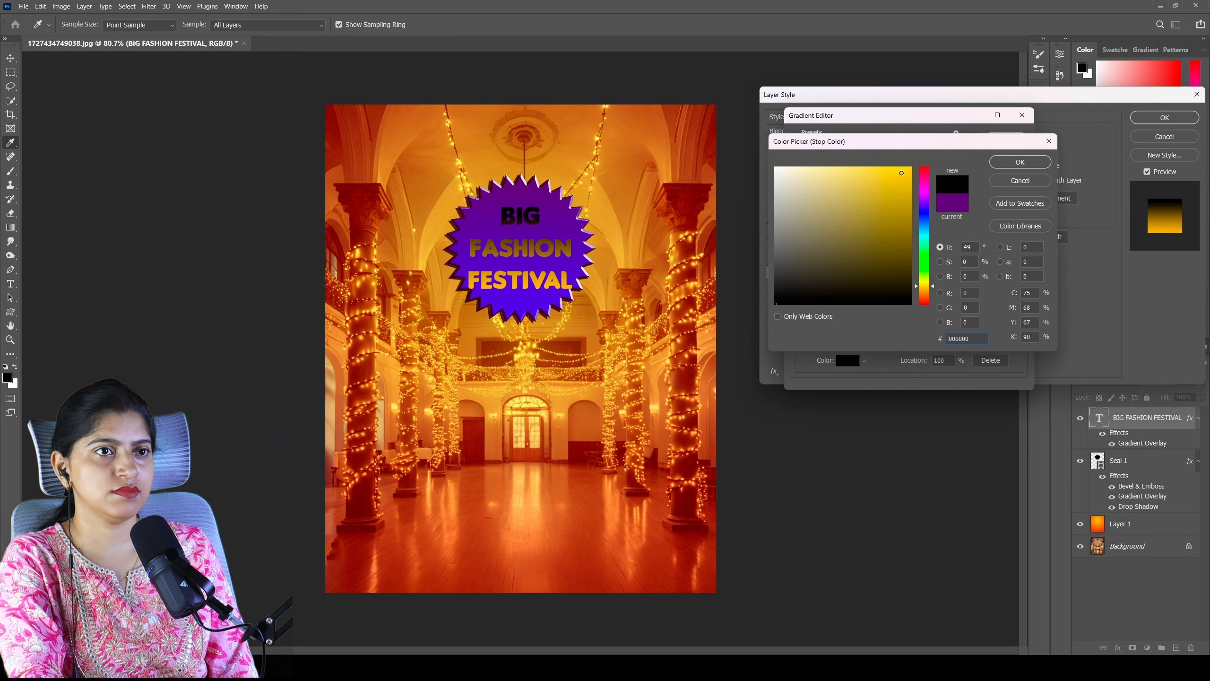
- Set the end colour of the title text's gradient overlay to yellow #f4d025
click(908, 191)
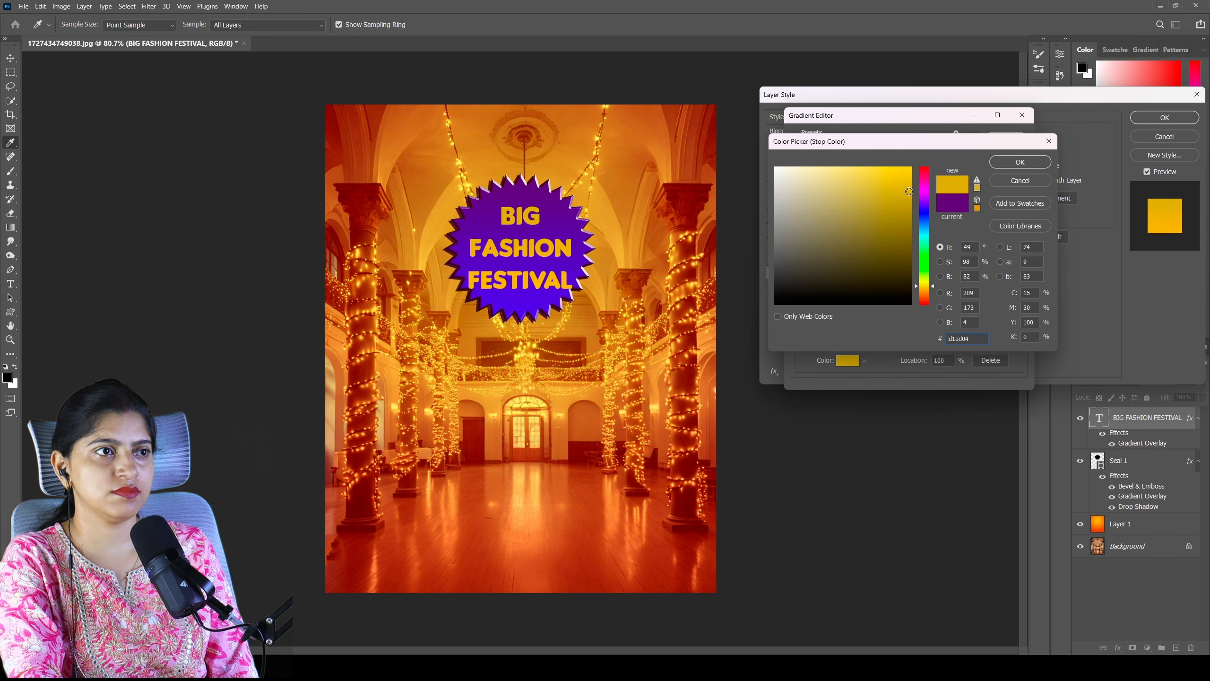
click(891, 173)
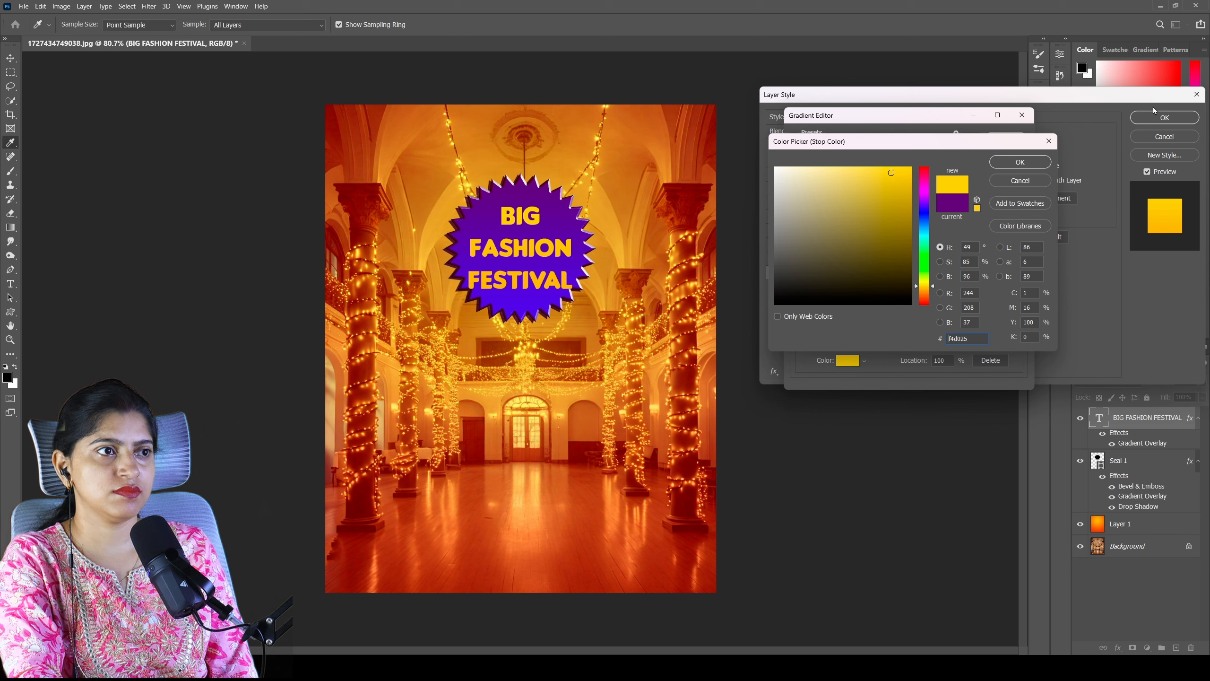
click(1041, 166)
click(1007, 139)
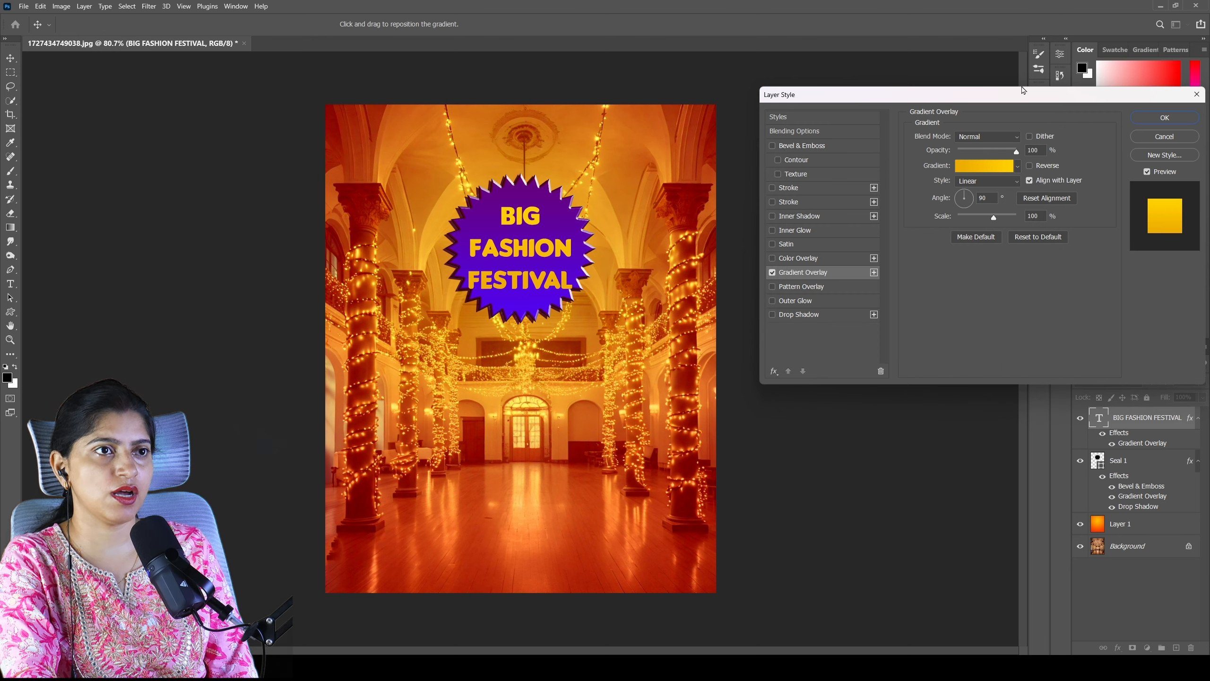
- Add Bevel & Emboss and a brown #9f6809 drop shadow to the title text and apply the layer style
click(773, 146)
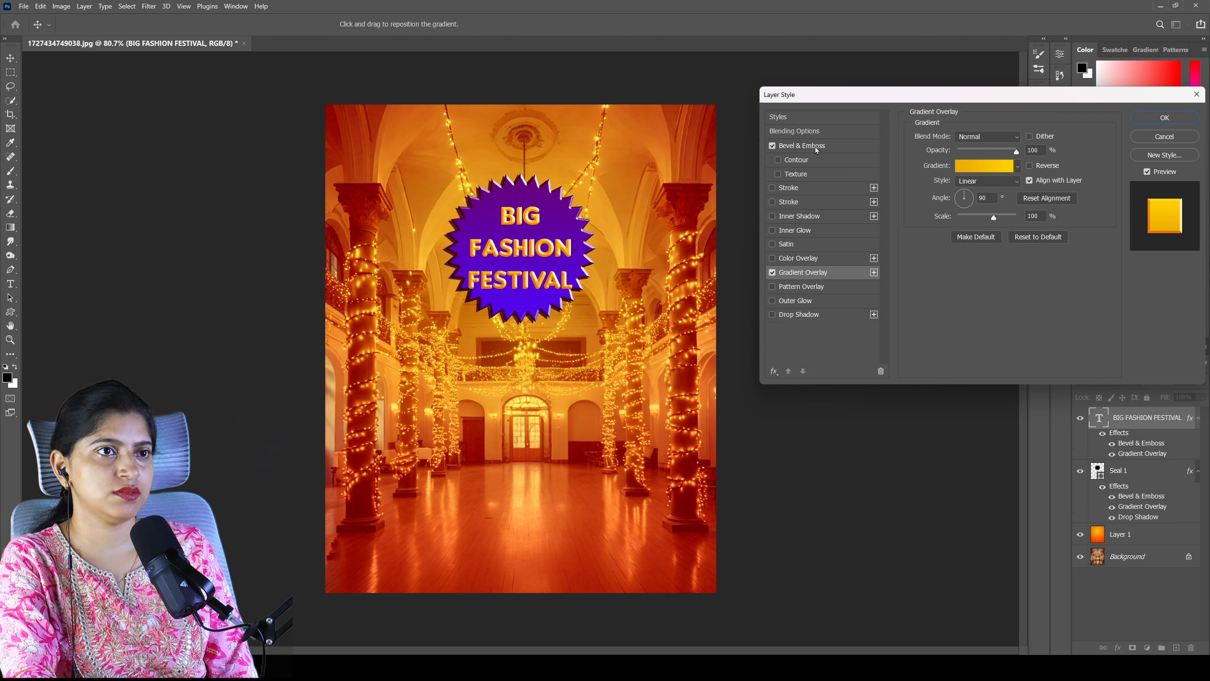
click(772, 315)
click(793, 315)
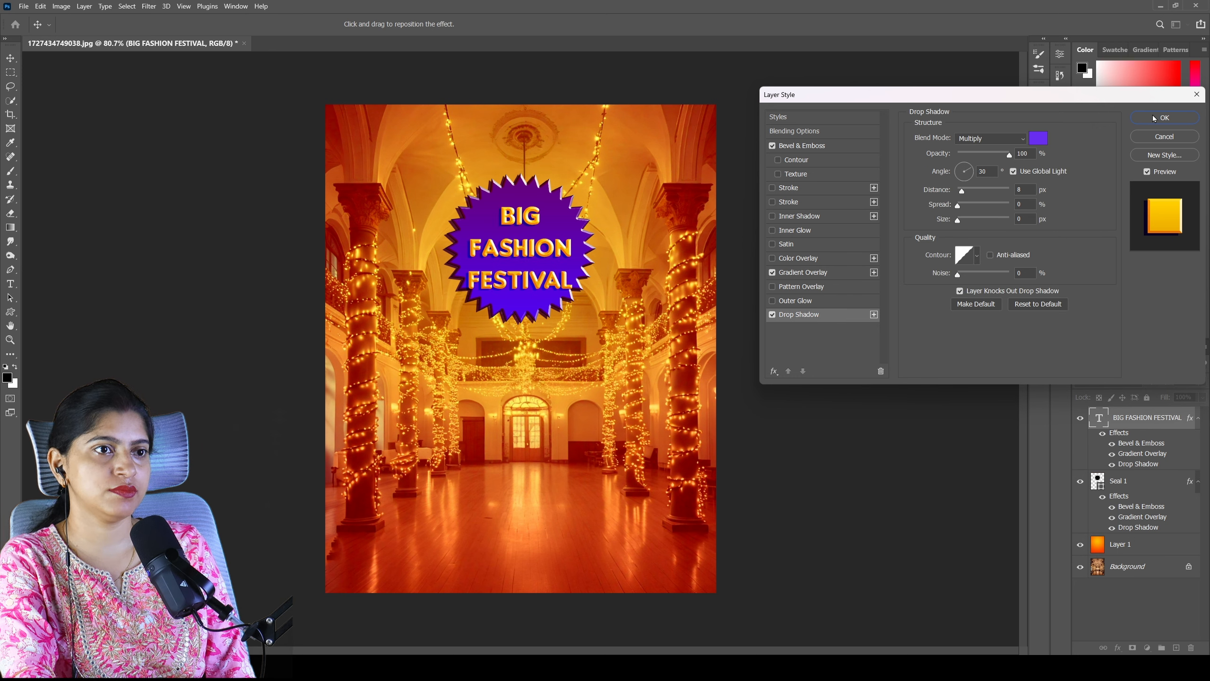
click(1038, 138)
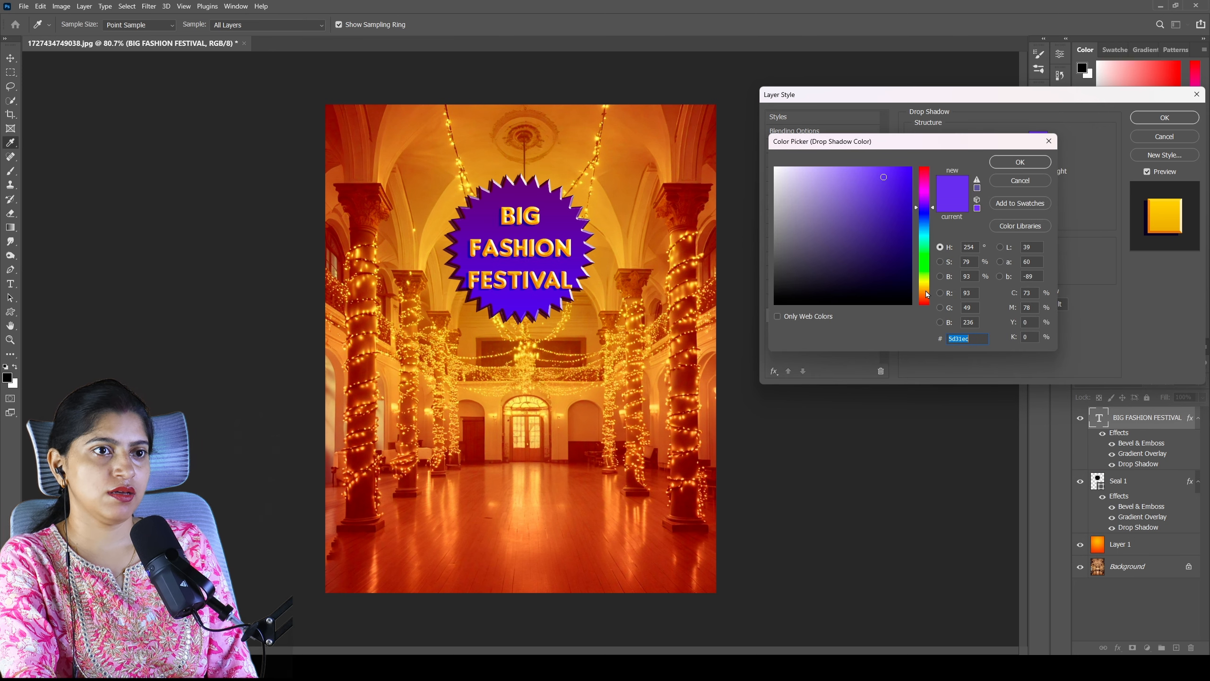
click(926, 290)
click(909, 205)
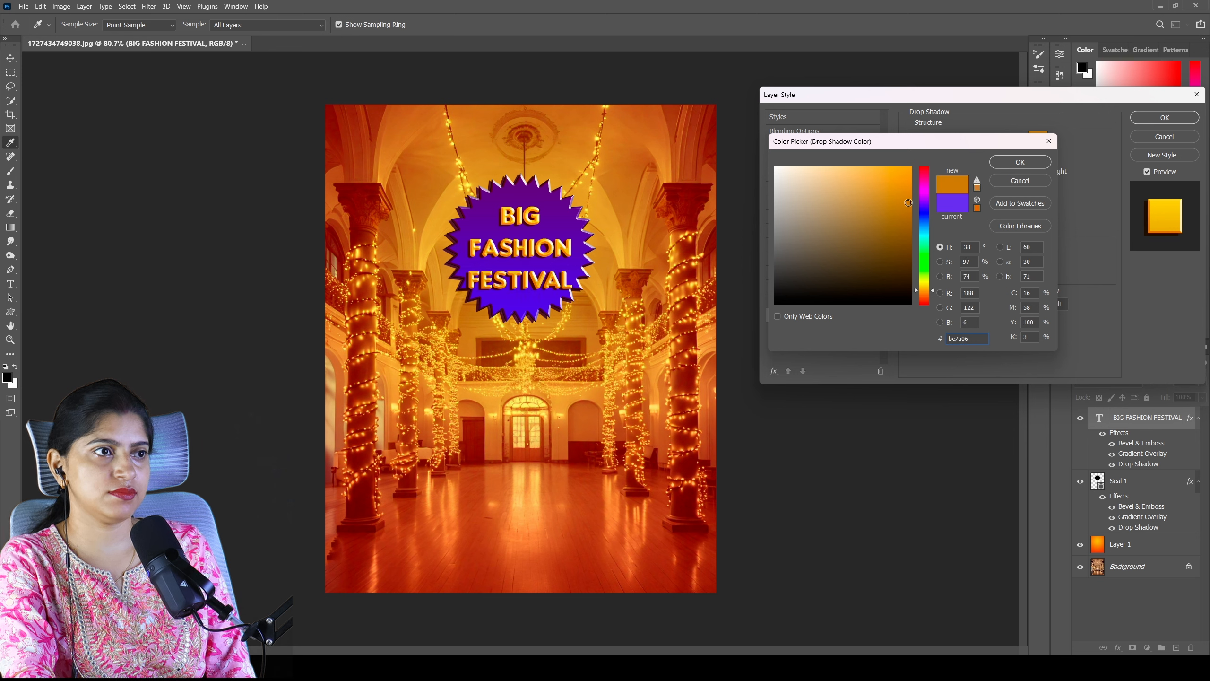
click(904, 219)
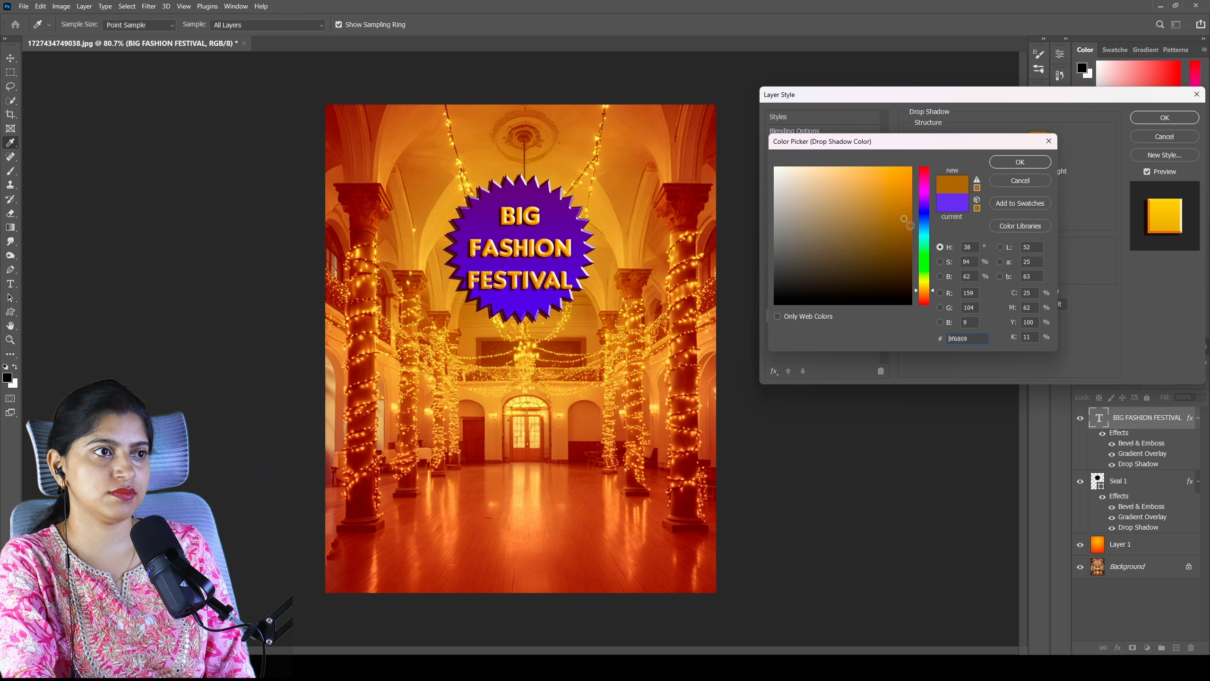
click(1020, 162)
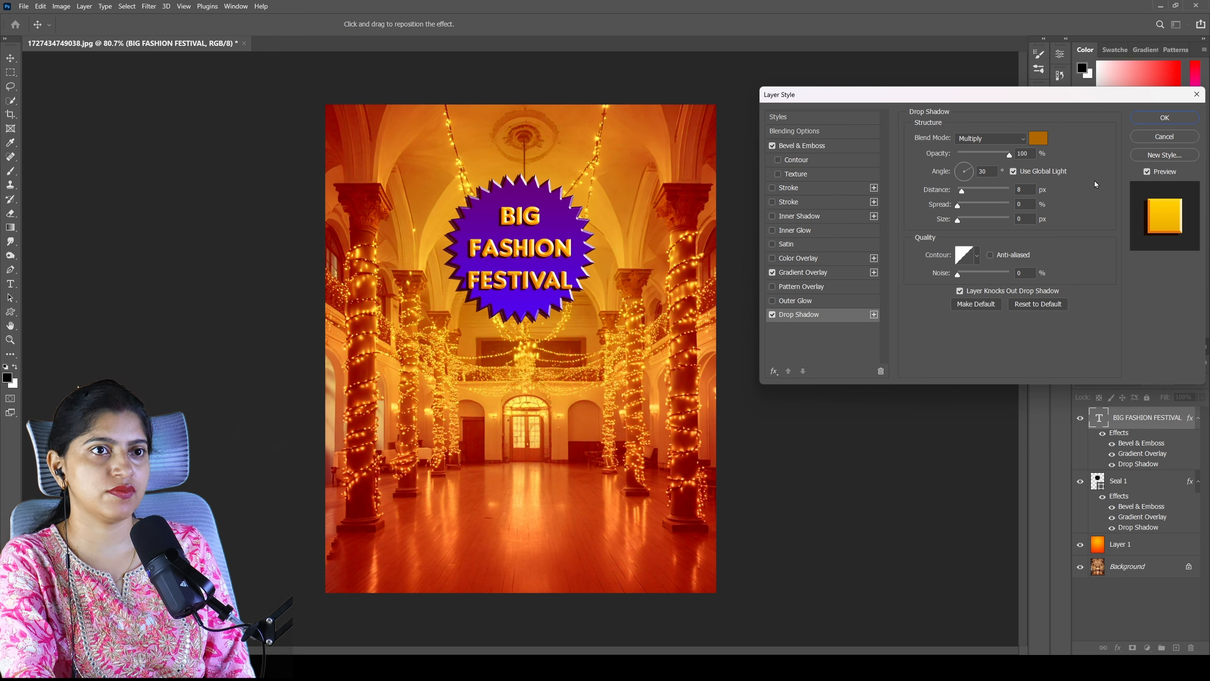
click(1164, 117)
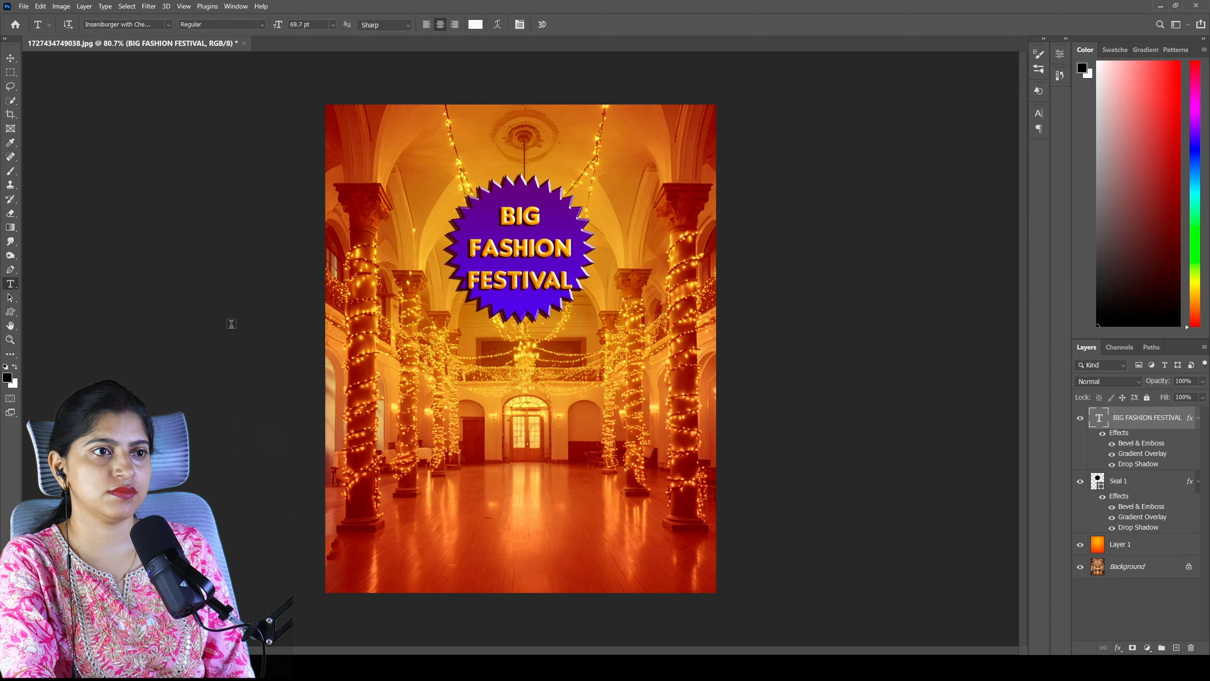
key(alt+Tab)
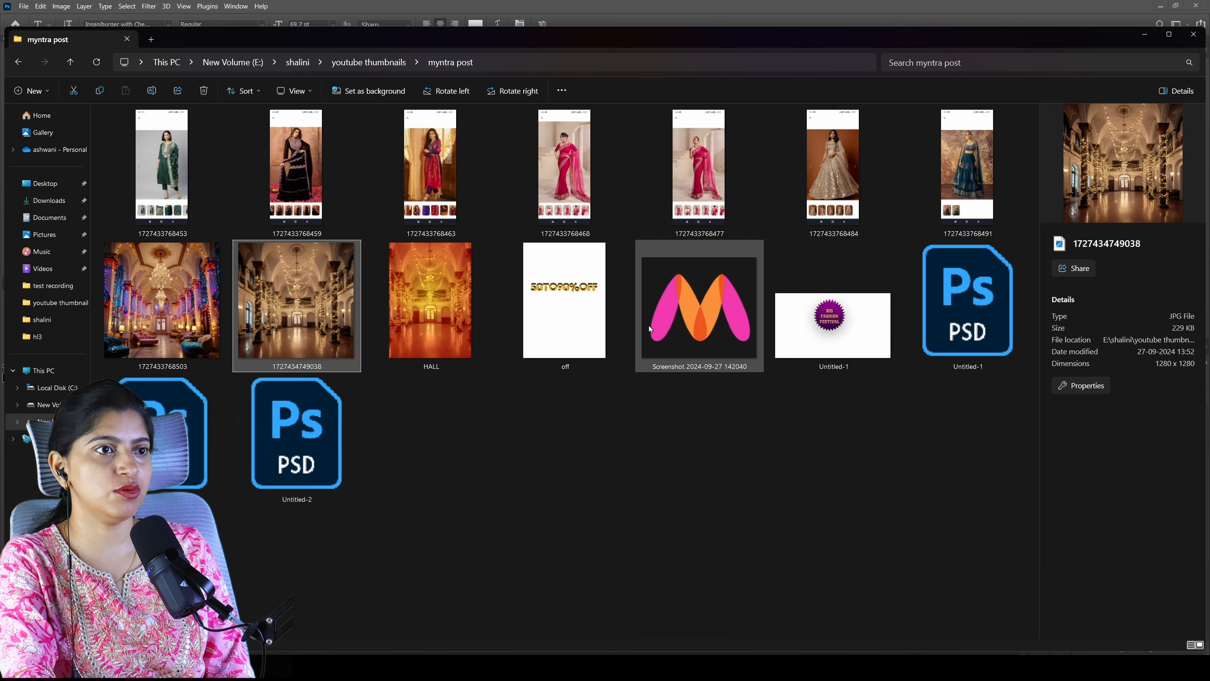
drag(702, 301, 513, 167)
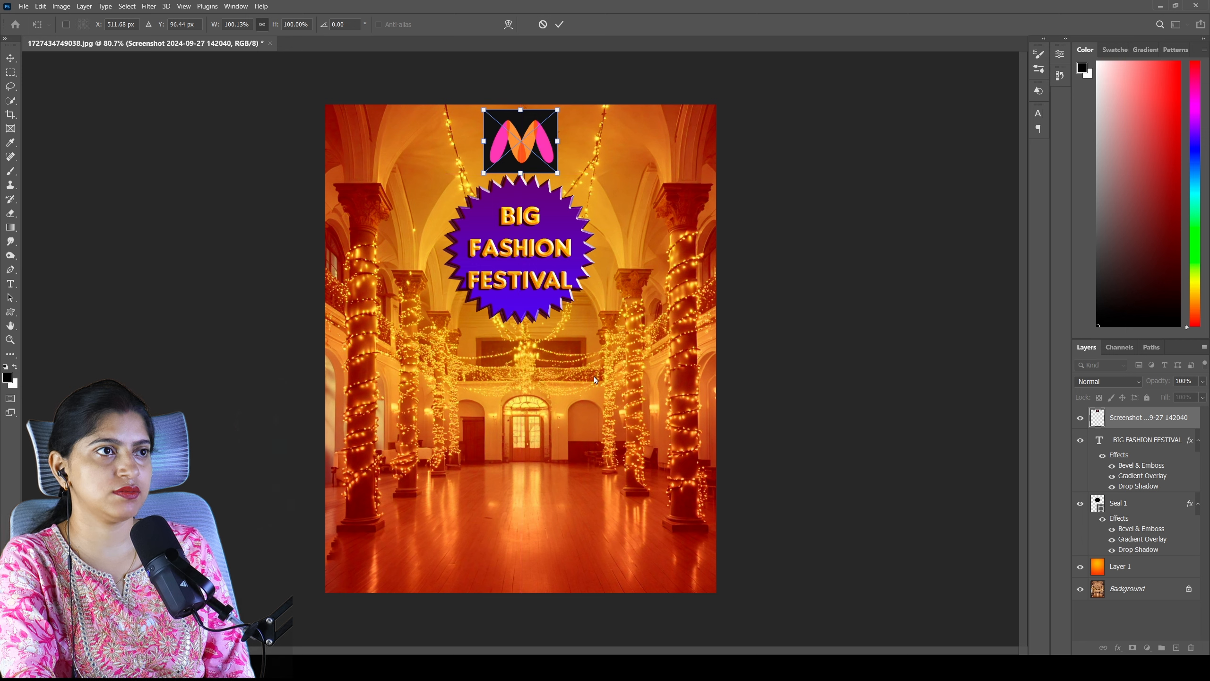
click(10, 102)
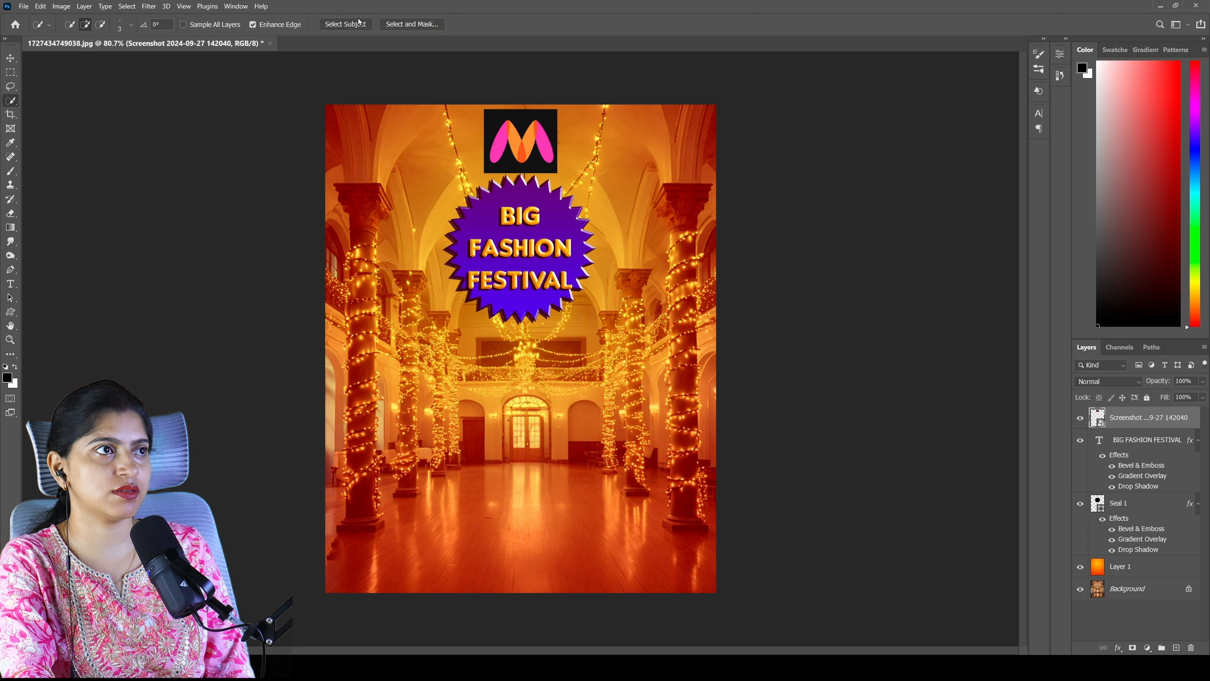
click(357, 24)
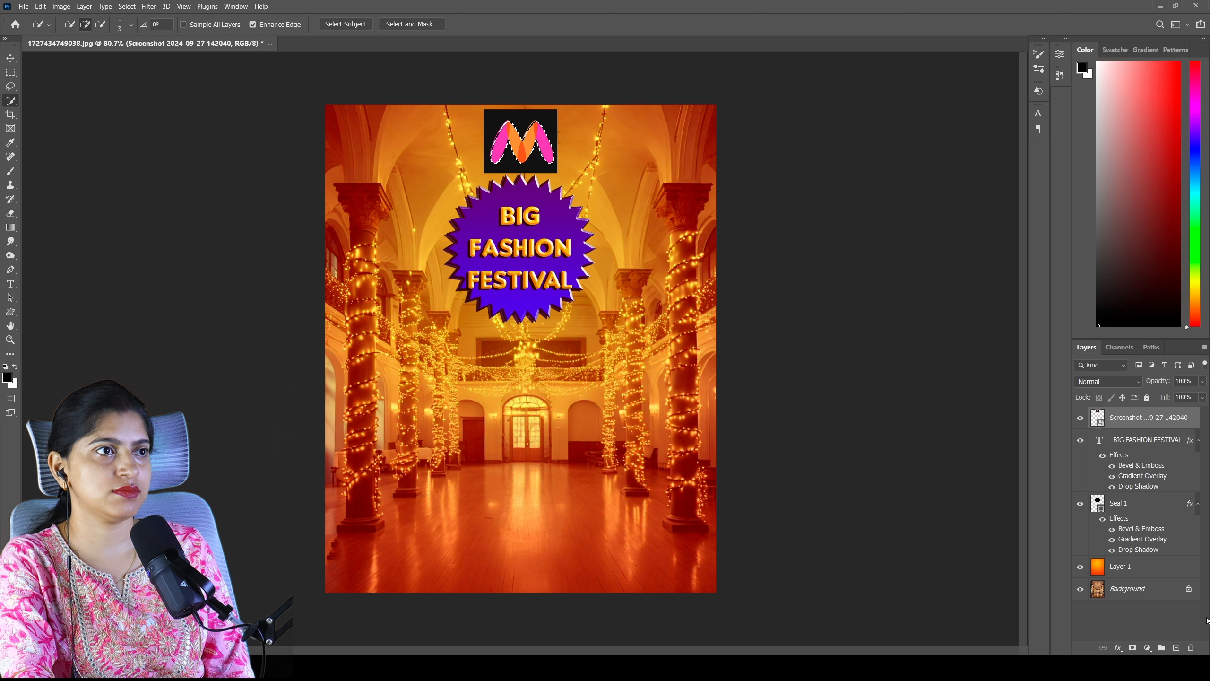
click(1132, 648)
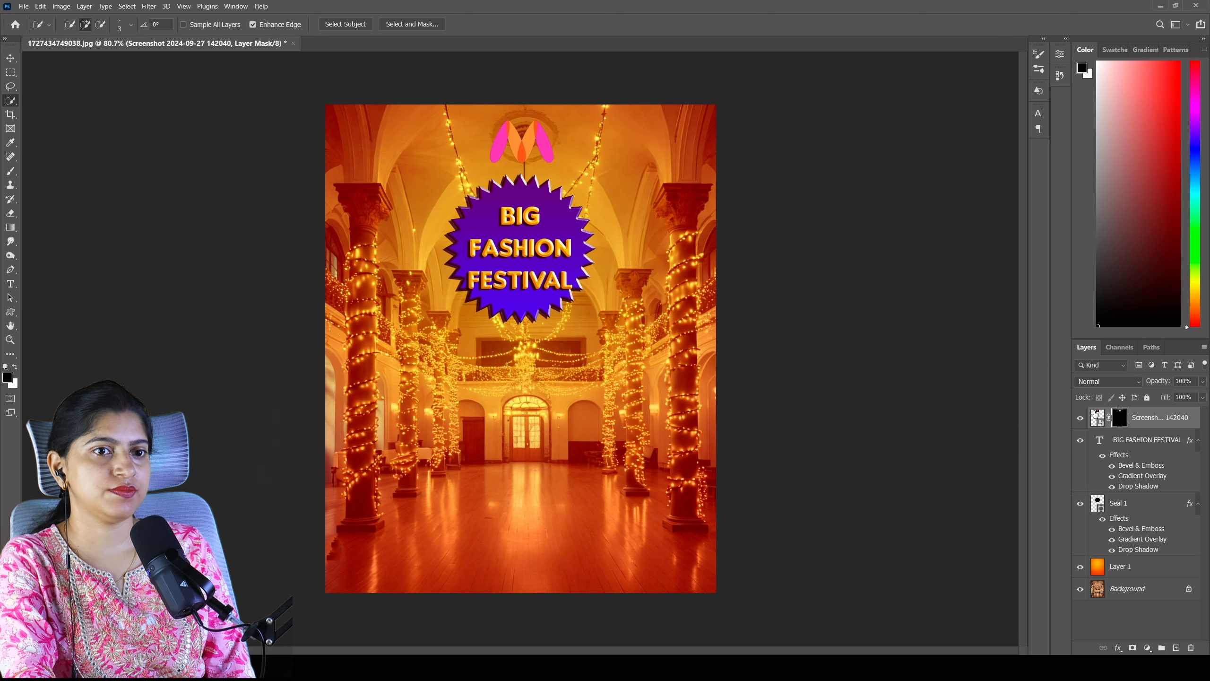
- Add a Curves adjustment clipped to the logo and steepen the curve by raising the highlights and lowering the shadows
click(1097, 417)
click(1146, 648)
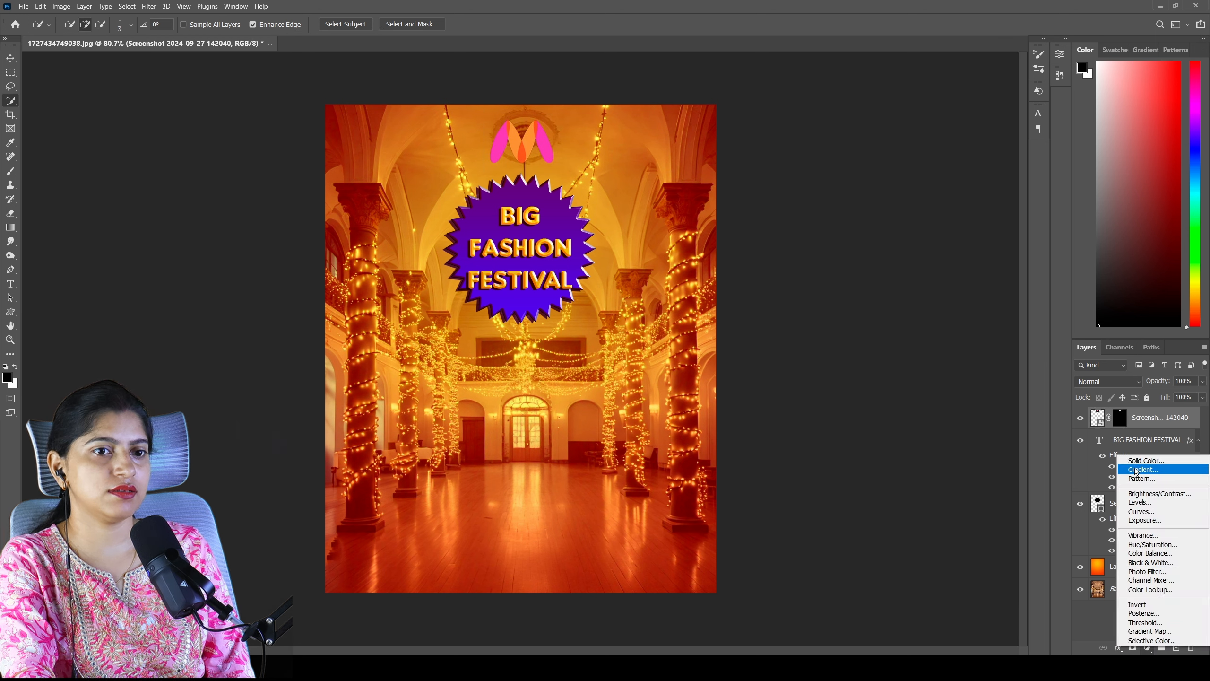
click(1142, 511)
click(966, 233)
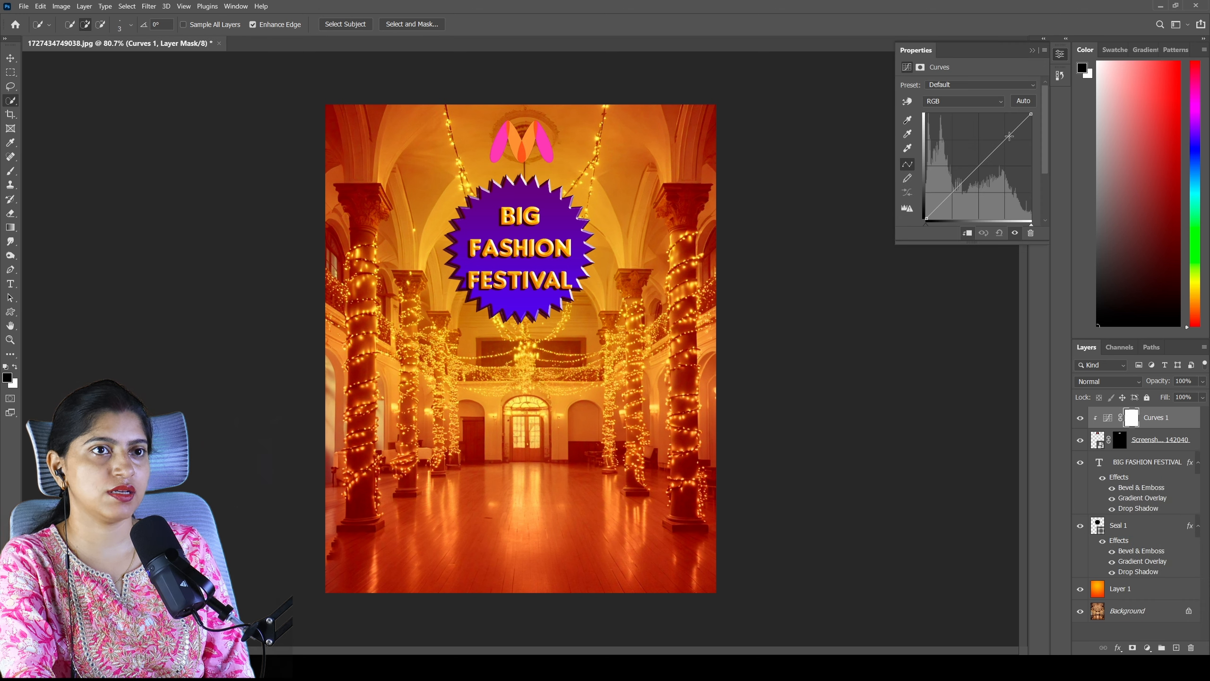
drag(1009, 136, 1006, 128)
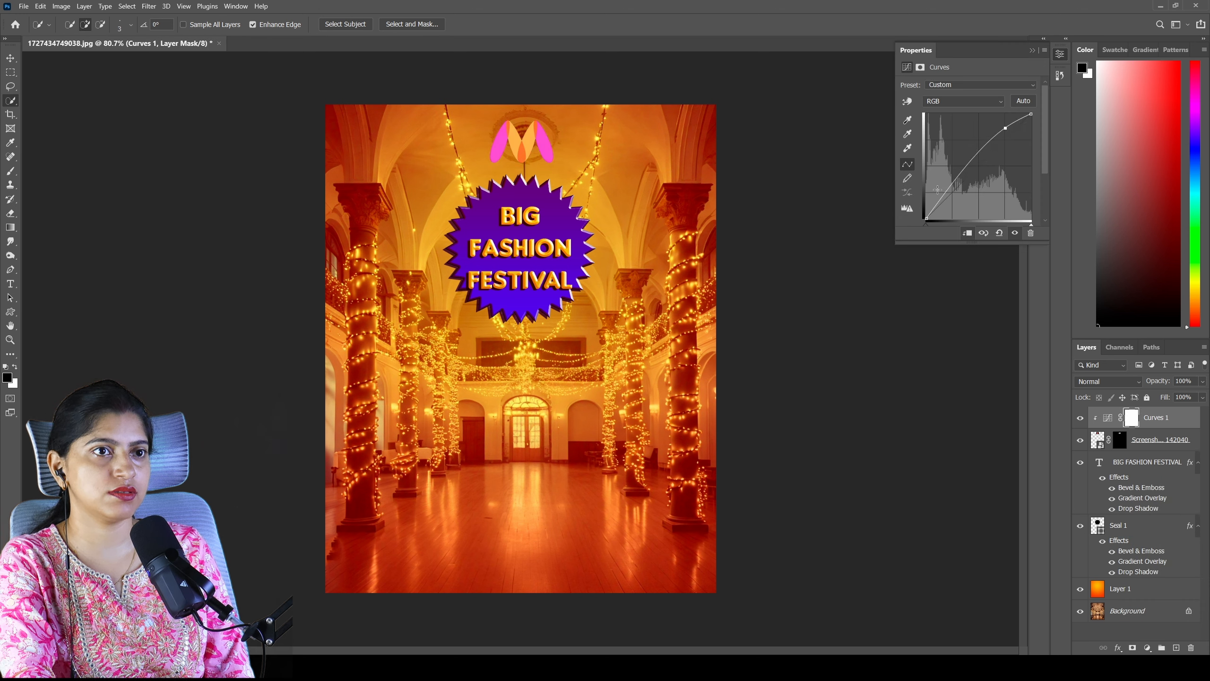
drag(947, 191, 952, 195)
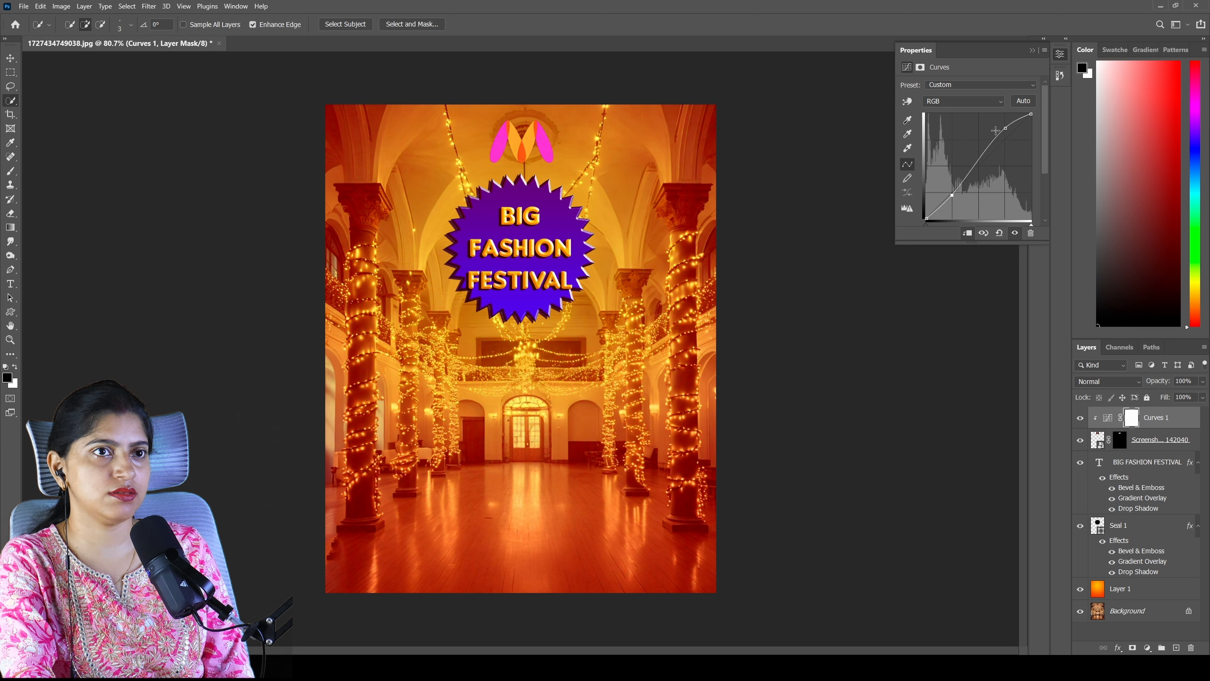
drag(1005, 127, 987, 117)
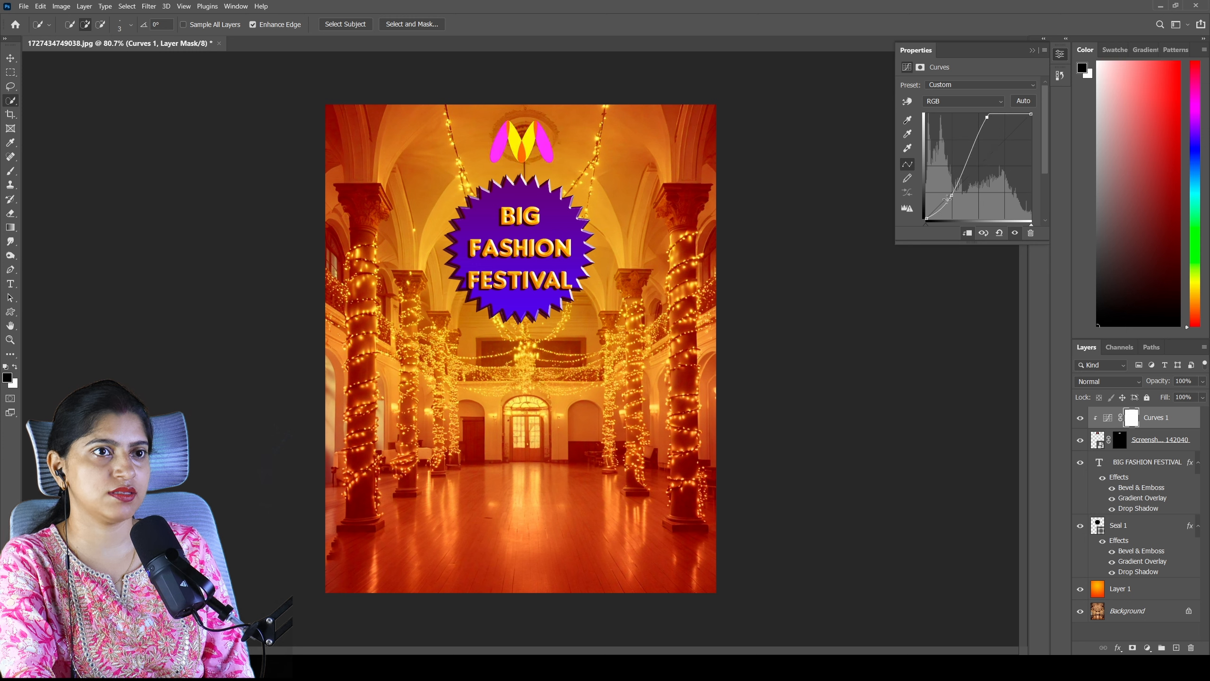
drag(952, 195, 952, 206)
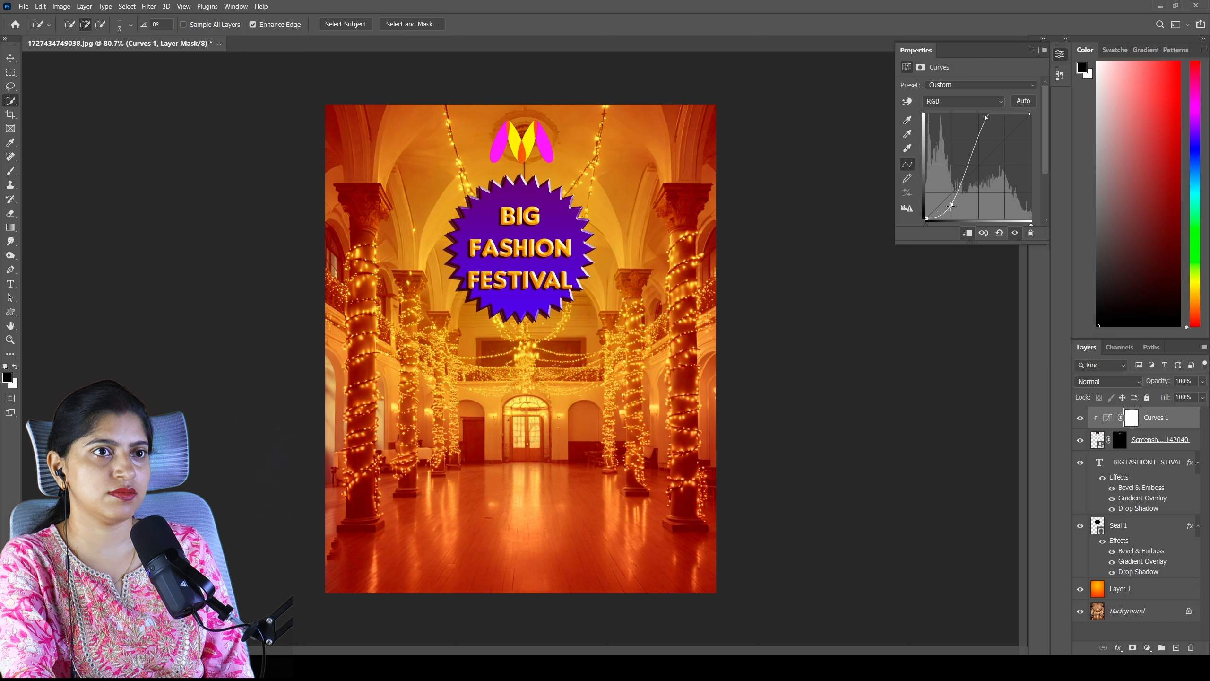
- Duplicate the Background layer and convert the copy to a smart object for smart filters
click(1060, 54)
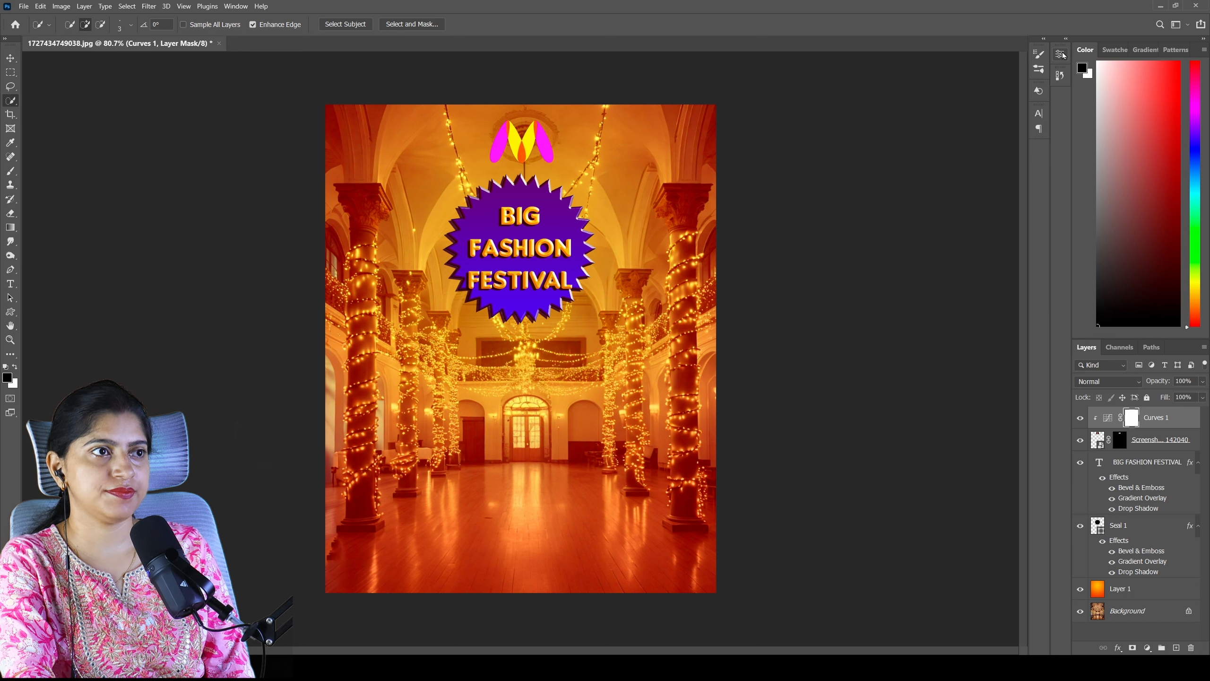
click(1144, 610)
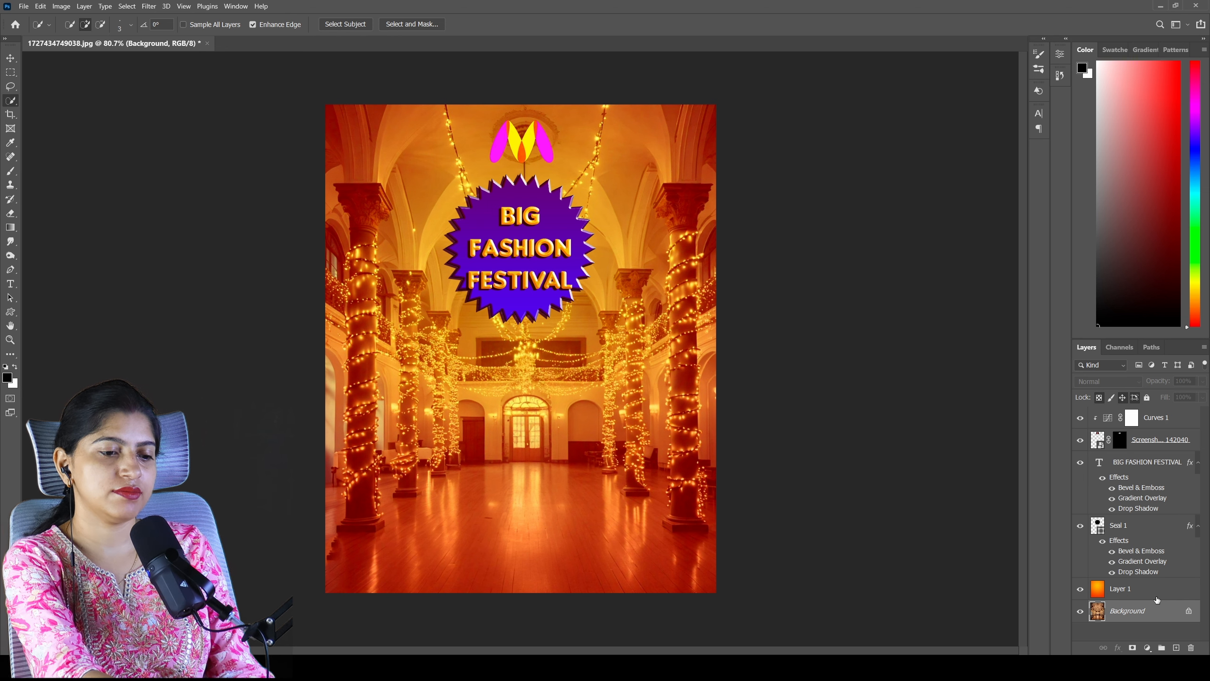
key(ctrl+j)
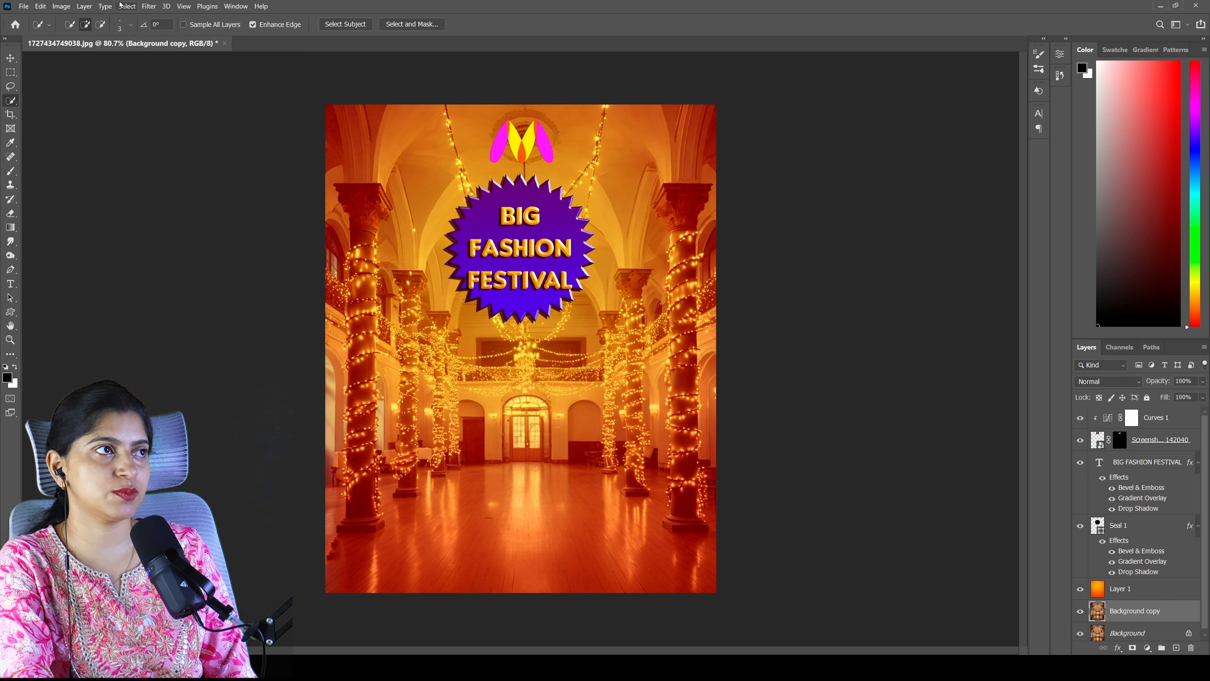
click(149, 6)
click(179, 34)
click(597, 251)
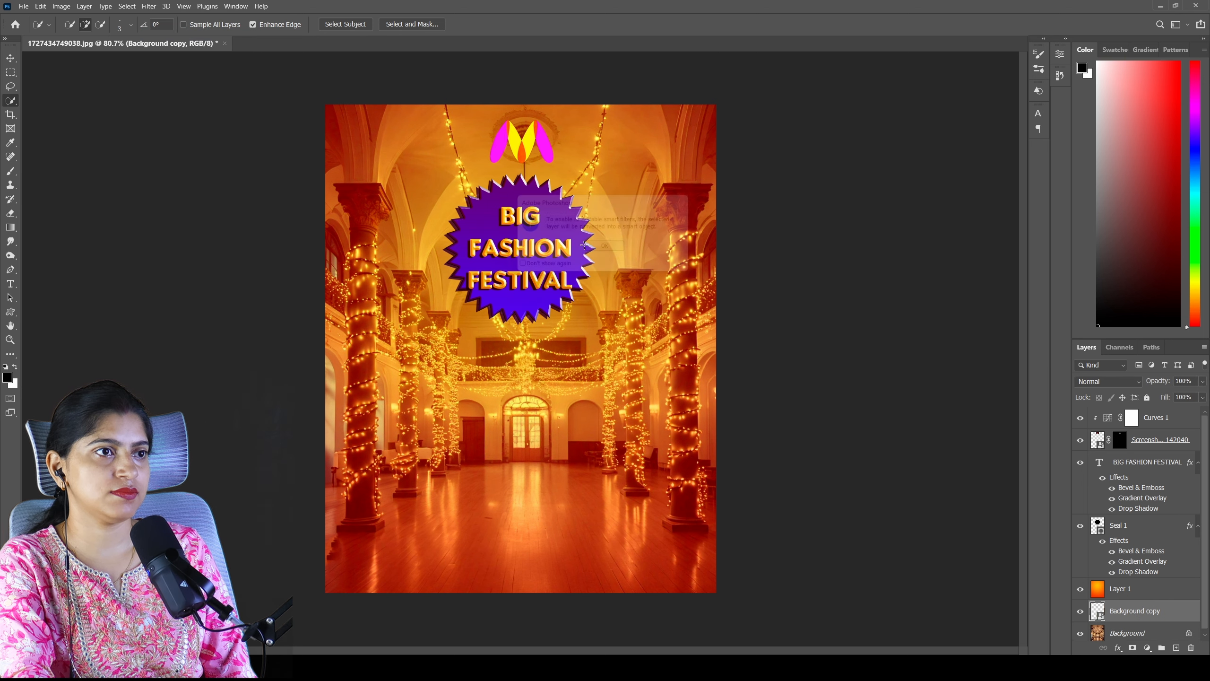
- Apply a 9 px Tilt-Shift blur to the background copy, keeping the hall's lower half sharp and blurring its upper part
click(148, 6)
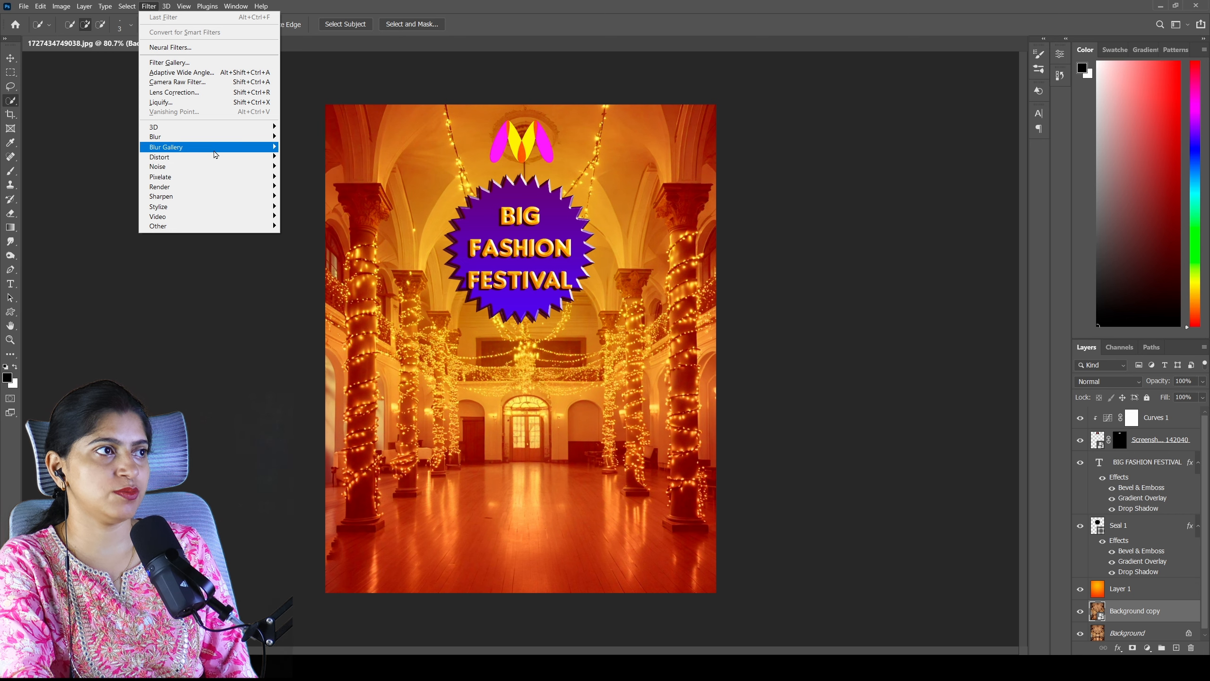
mouse_move(216, 148)
click(303, 167)
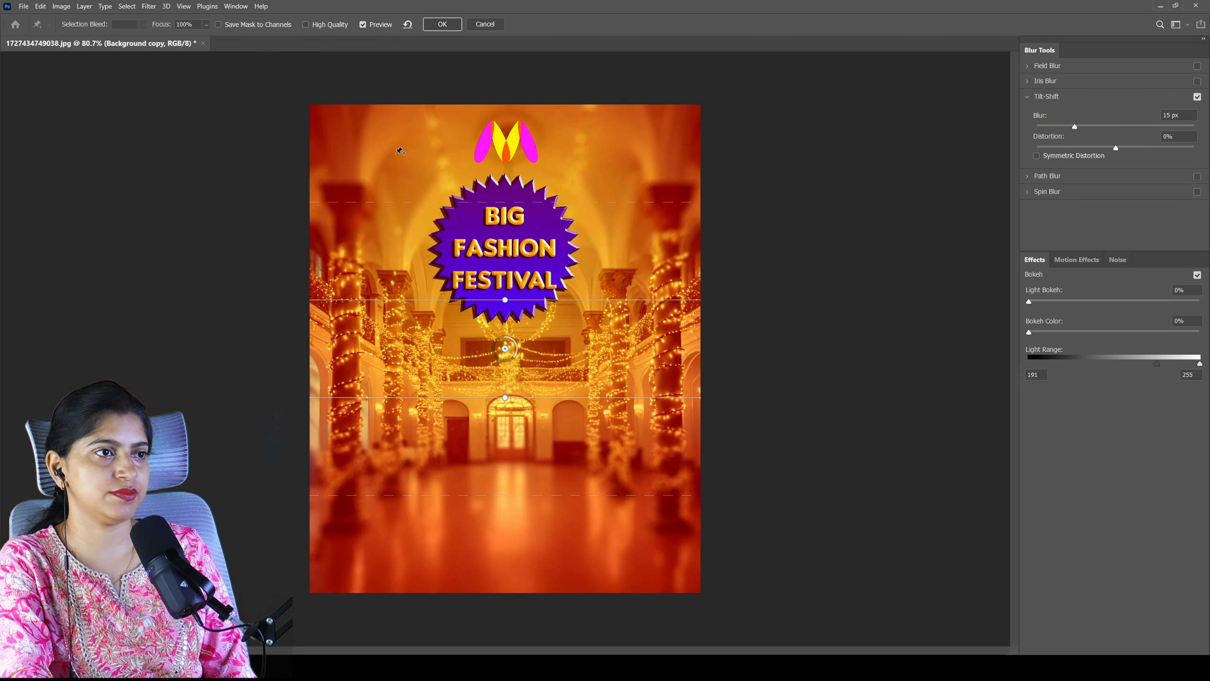
drag(538, 403, 538, 561)
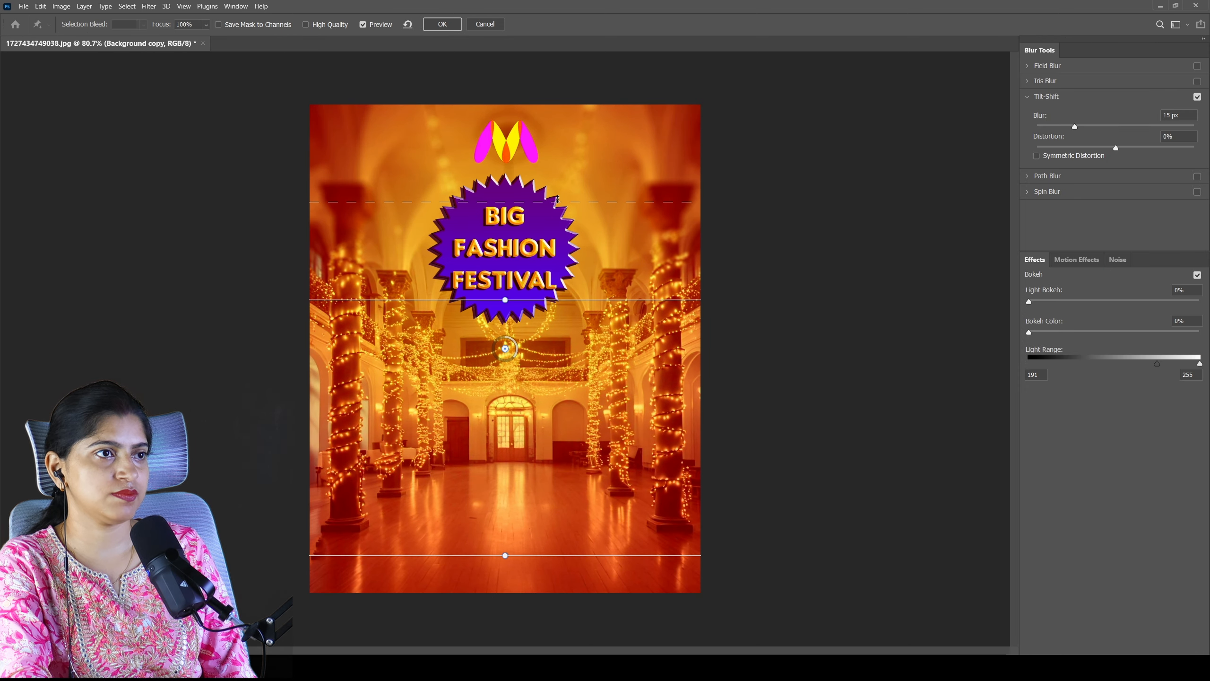
drag(552, 301, 552, 350)
drag(1076, 126, 1063, 131)
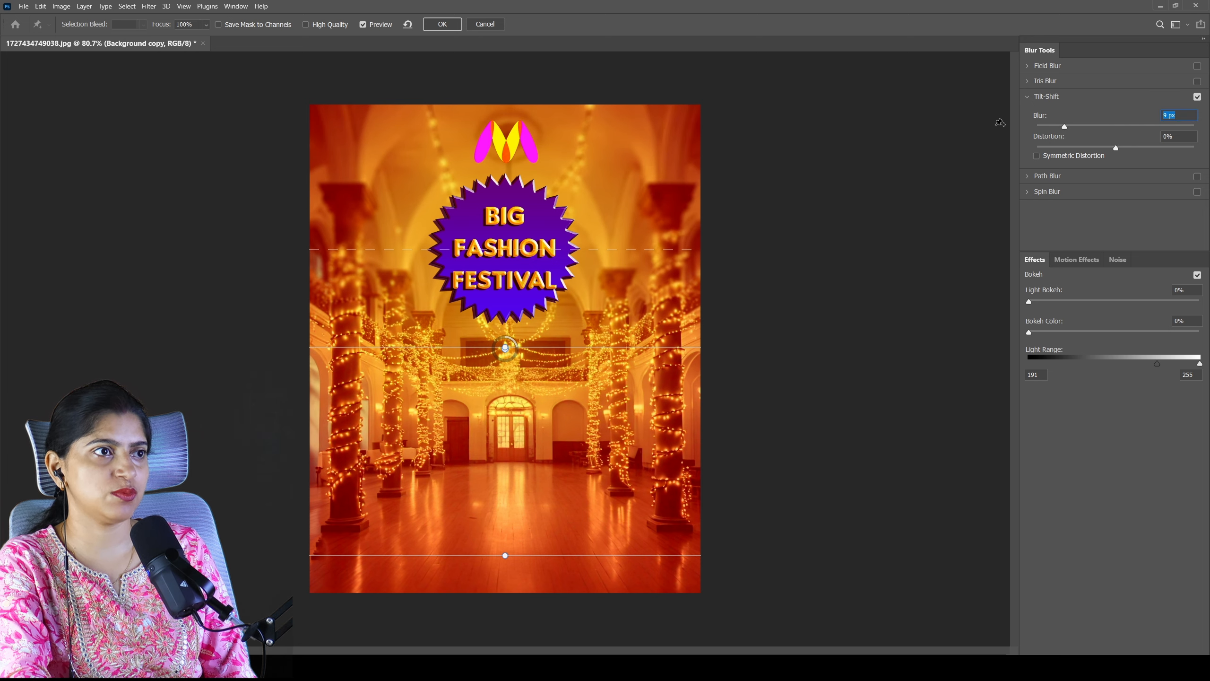
click(442, 24)
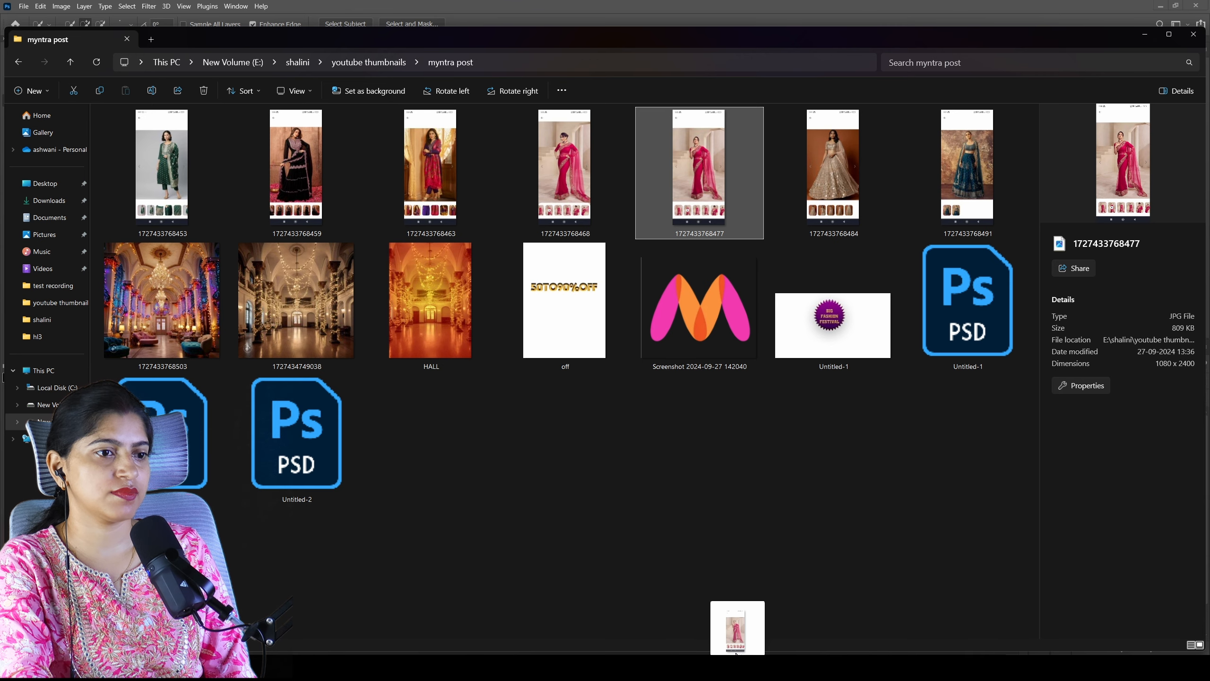
drag(715, 627, 662, 465)
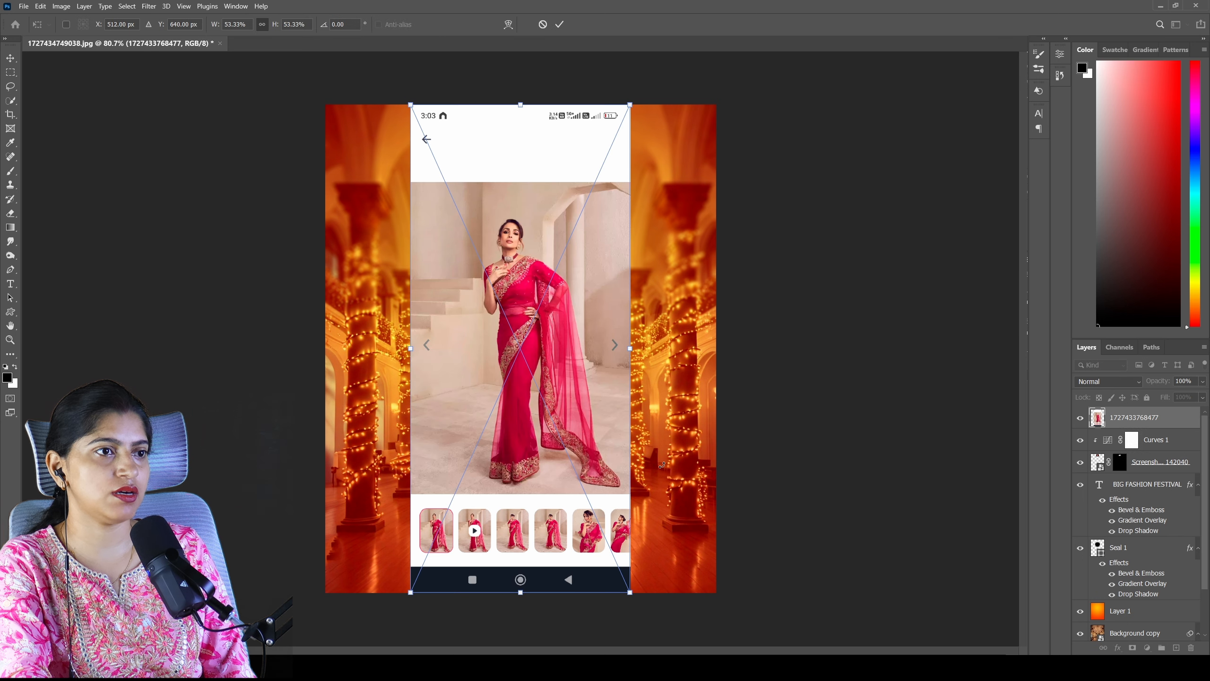
key(Return)
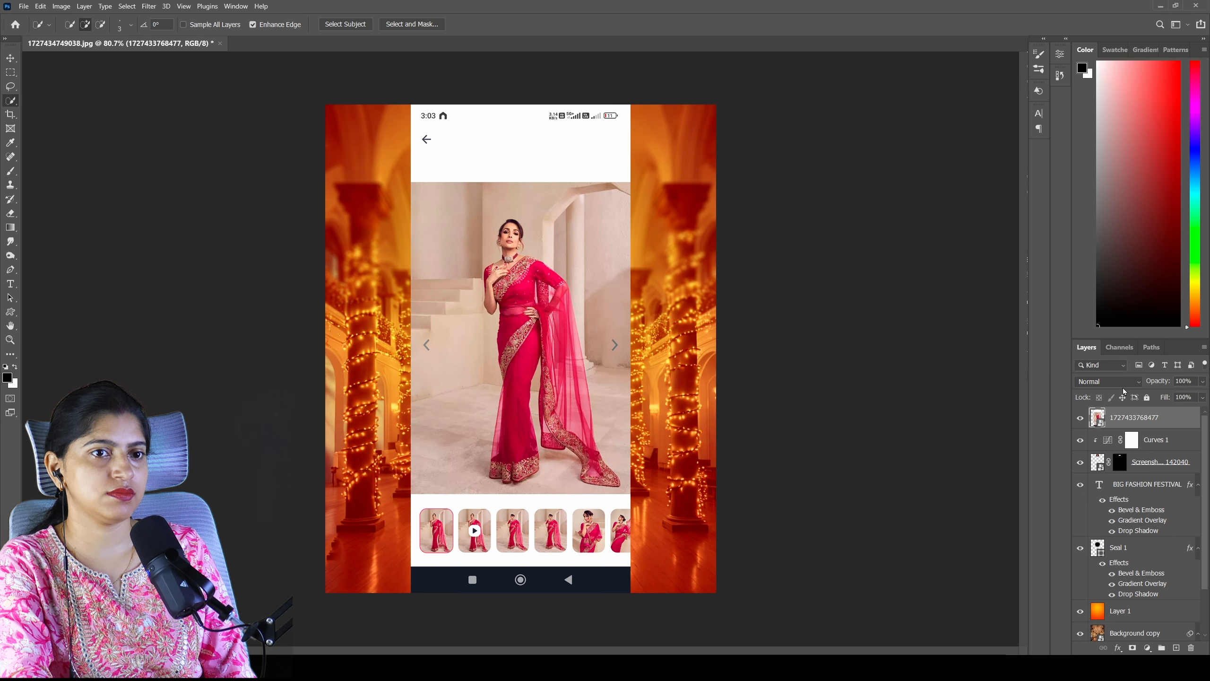
click(352, 24)
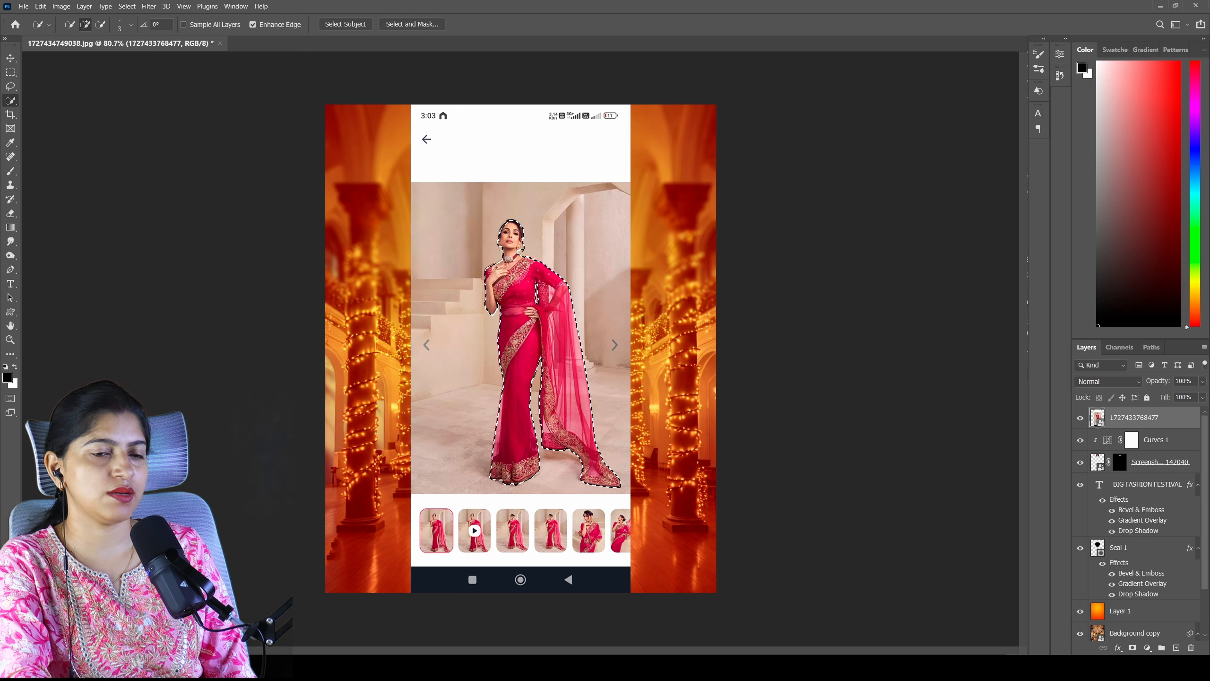
click(1133, 647)
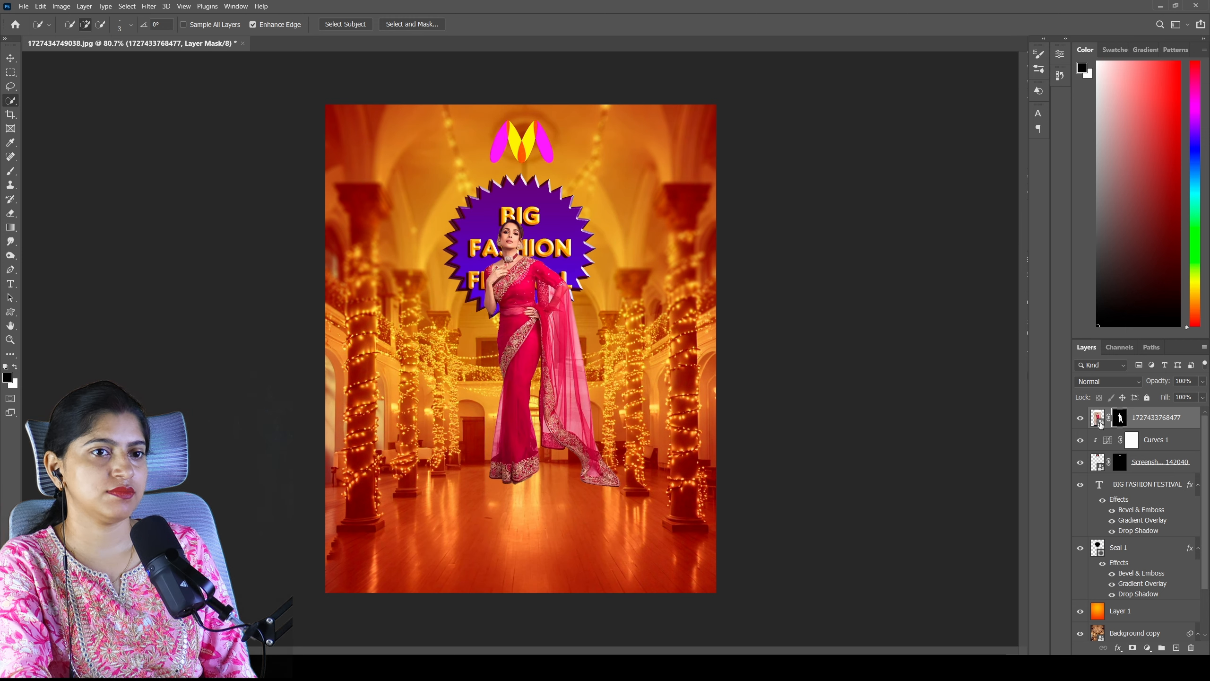
- Move the saree model to the poster's lower right so she stands on the hall floor
click(1099, 421)
key(ctrl+t)
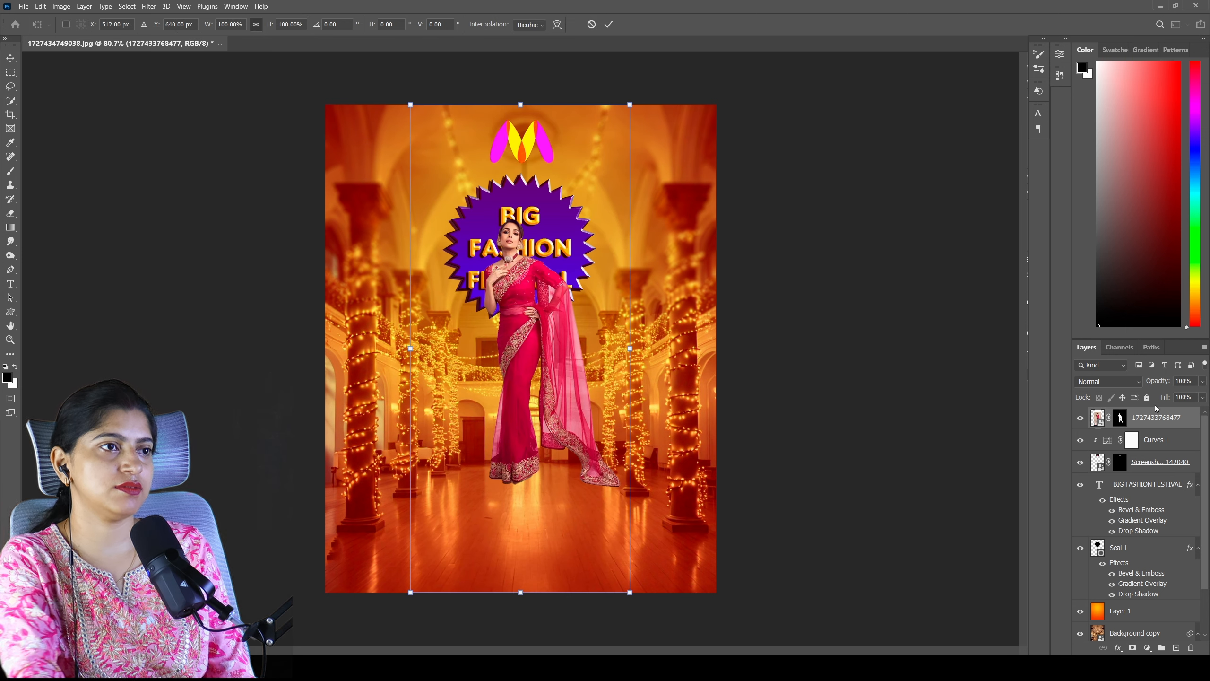
drag(465, 334, 556, 433)
key(Return)
mouse_move(641, 665)
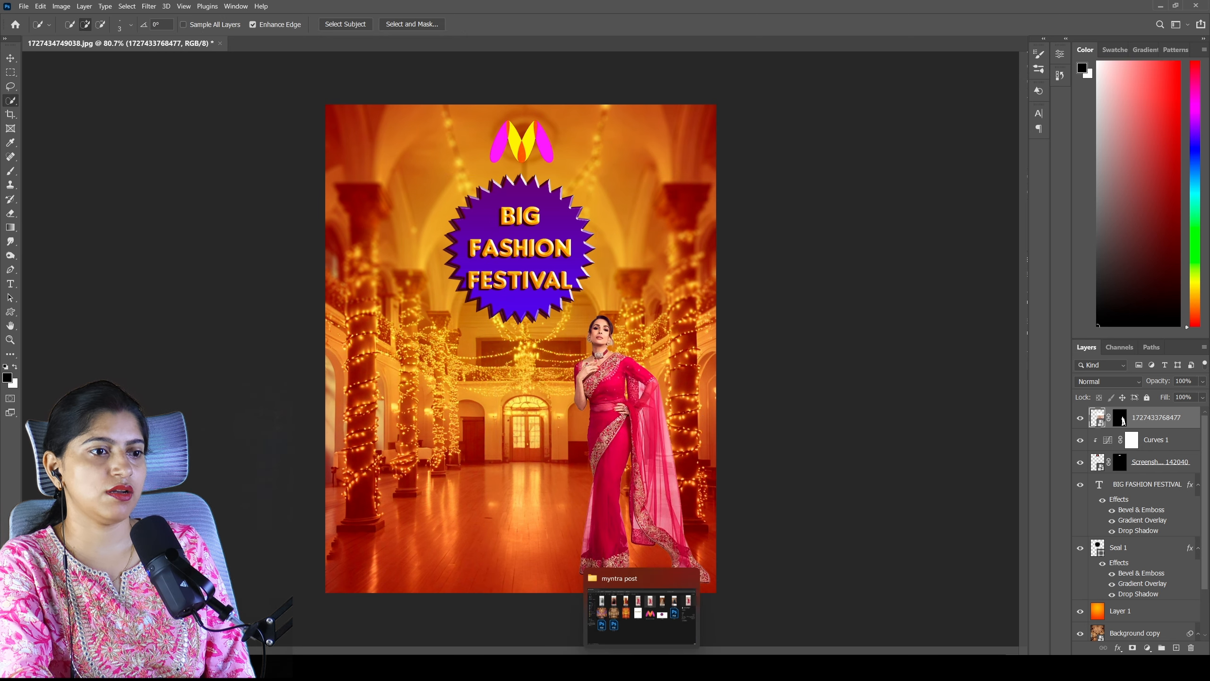
click(613, 621)
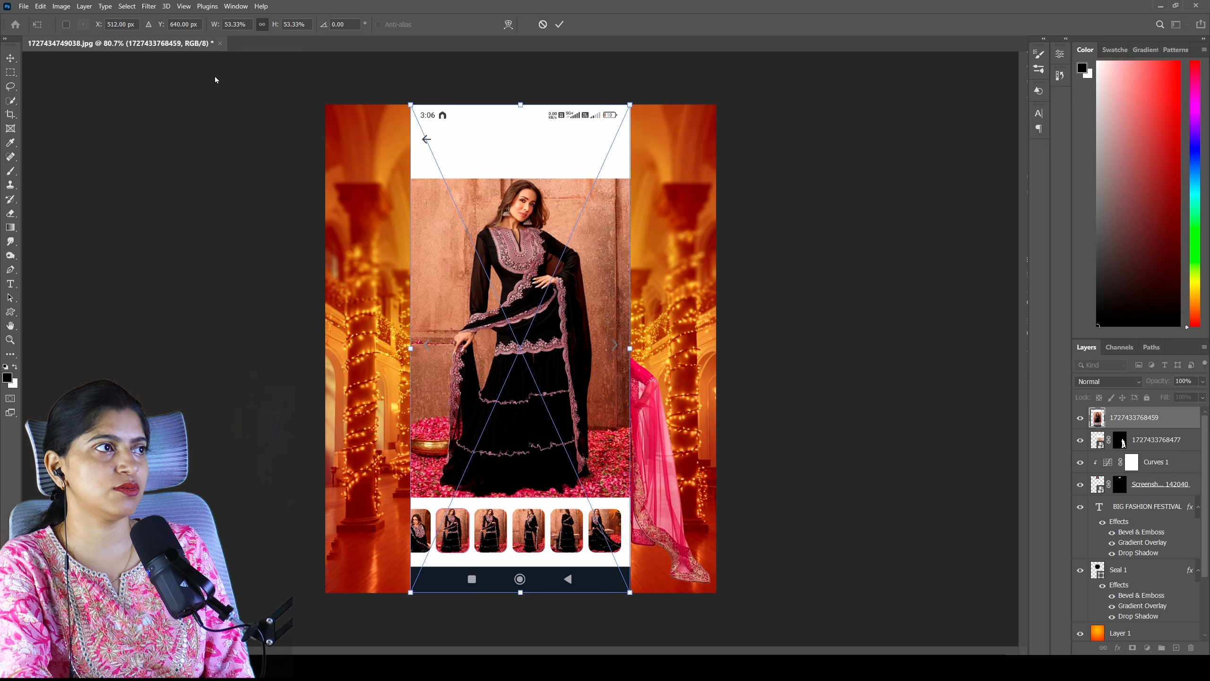
click(347, 25)
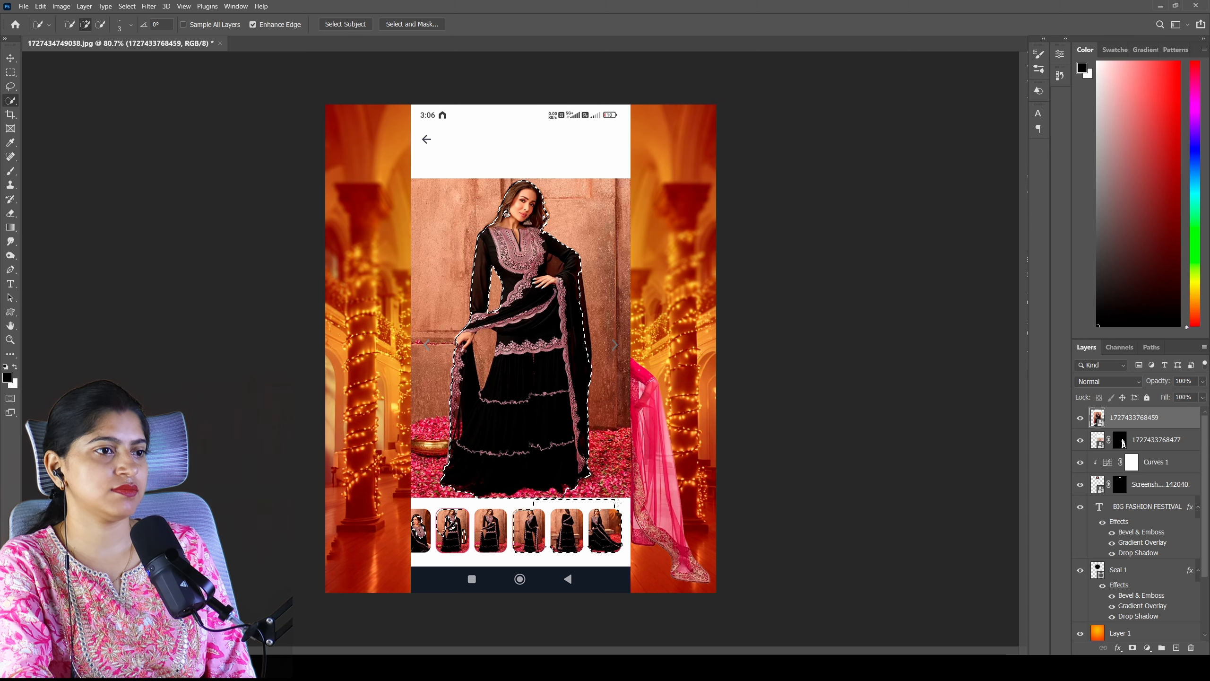
click(103, 25)
mouse_move(450, 529)
mouse_down()
mouse_move(562, 529)
mouse_move(610, 508)
mouse_up()
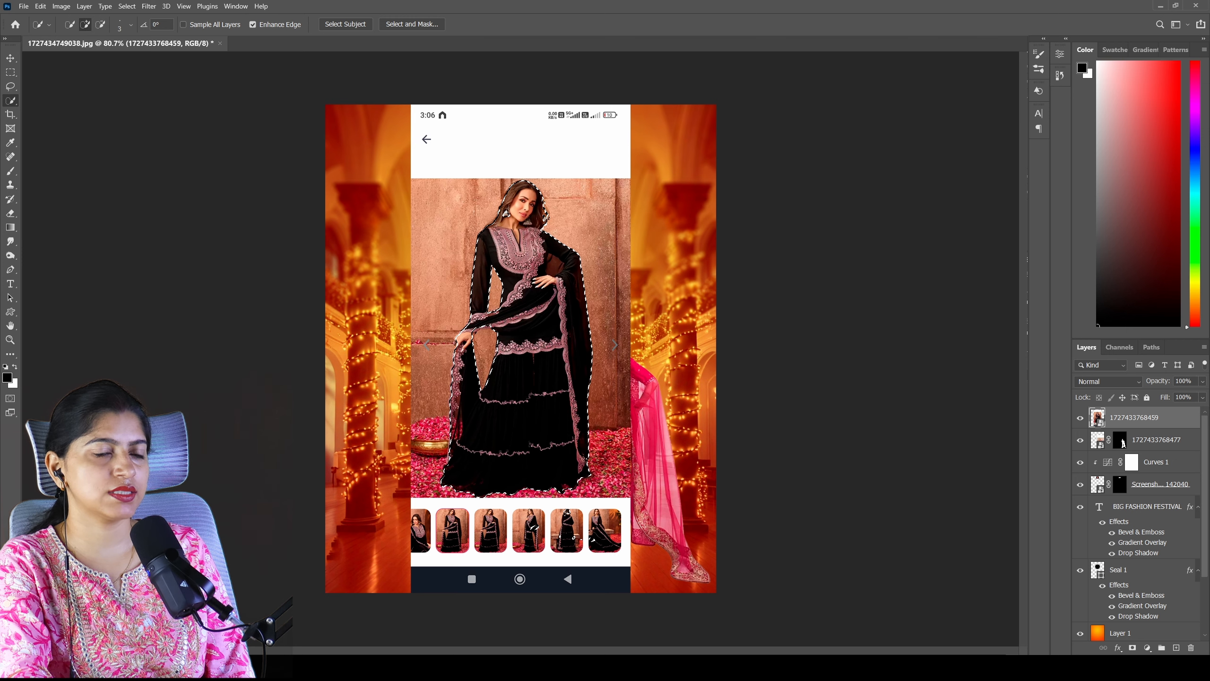
click(1132, 648)
- Scale down the black-dress model and position her at the poster's lower left, opposite the saree model
key(b)
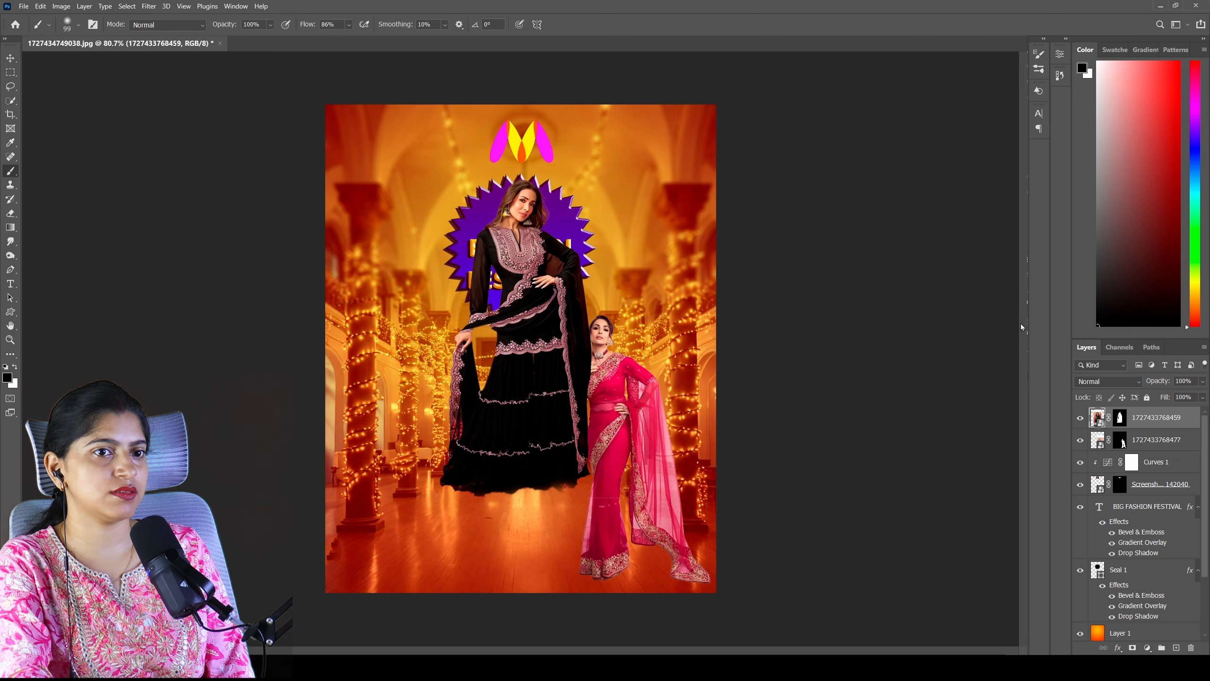
key(ctrl+t)
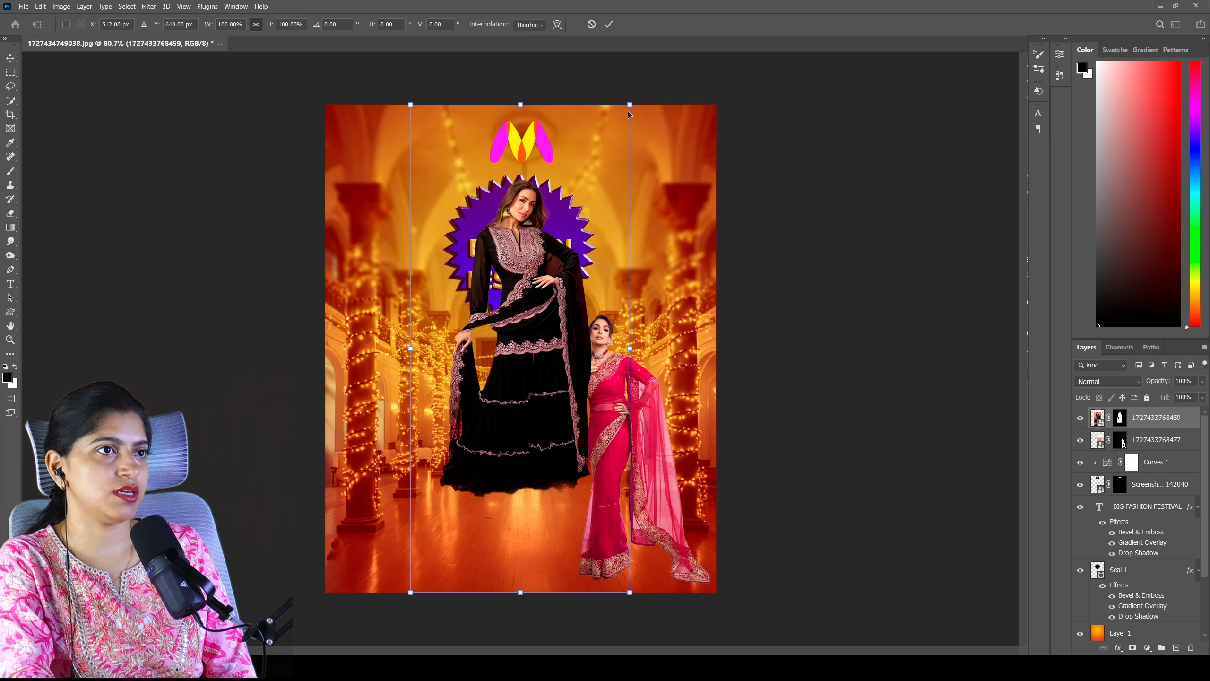
drag(621, 121, 506, 251)
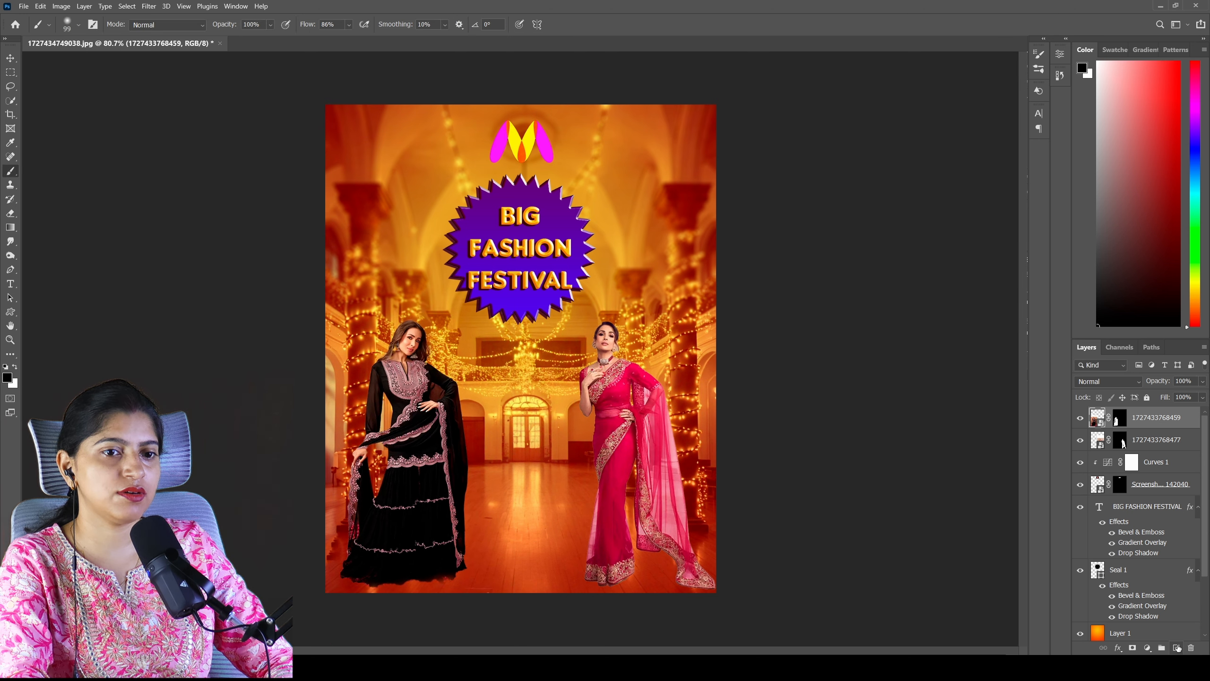
- Fill a new top layer with the orange radial gradient, blend it in Hard Light mode and lower its opacity
click(1176, 647)
click(10, 227)
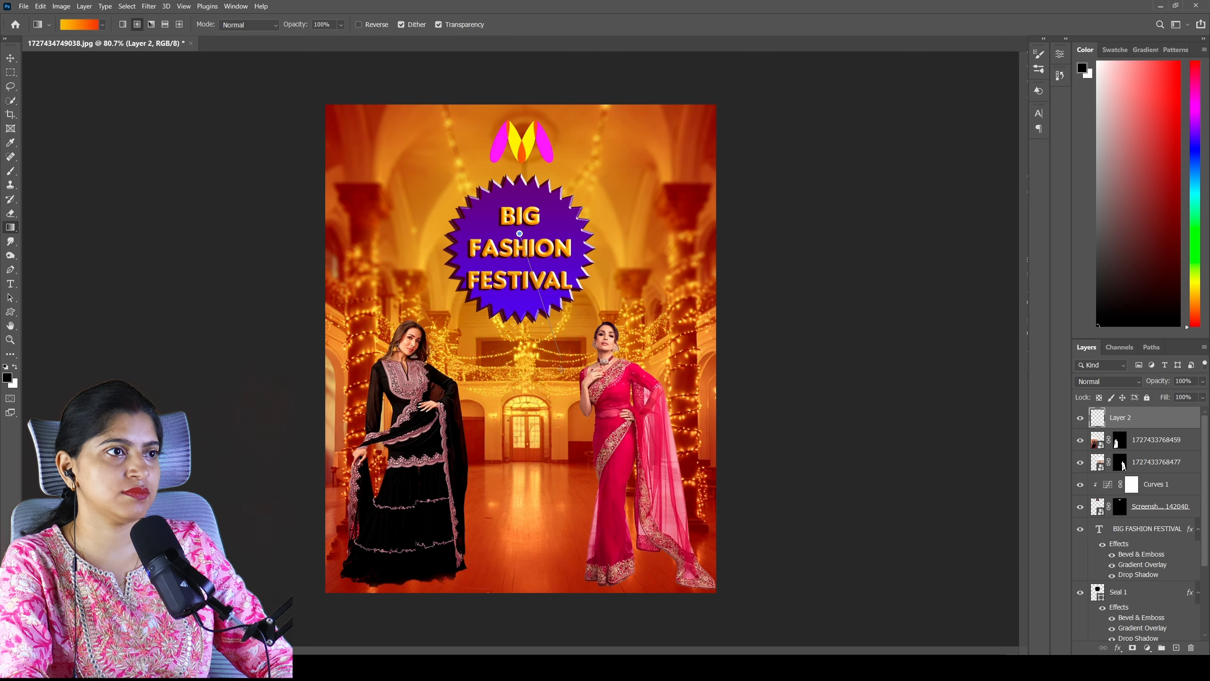
drag(521, 231, 521, 600)
click(1136, 382)
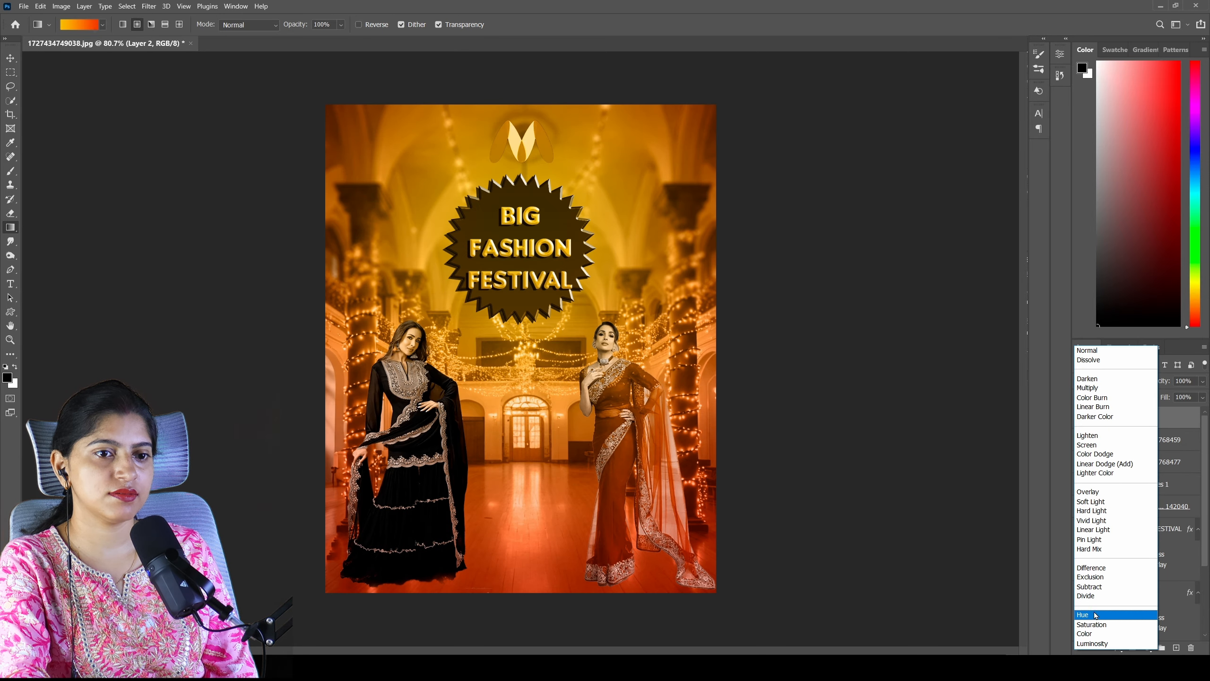
click(1095, 510)
click(1202, 381)
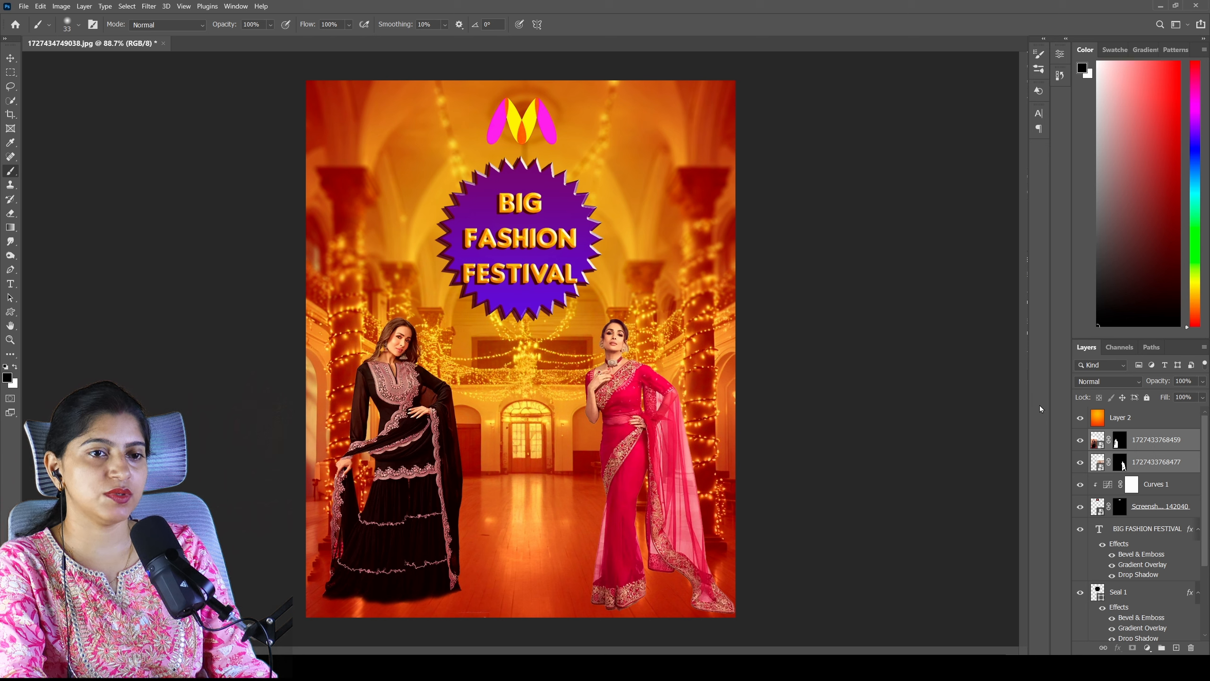
- Merge the two model layers into one and clip the orange gradient Layer 2 to the merged layer
click(1097, 445)
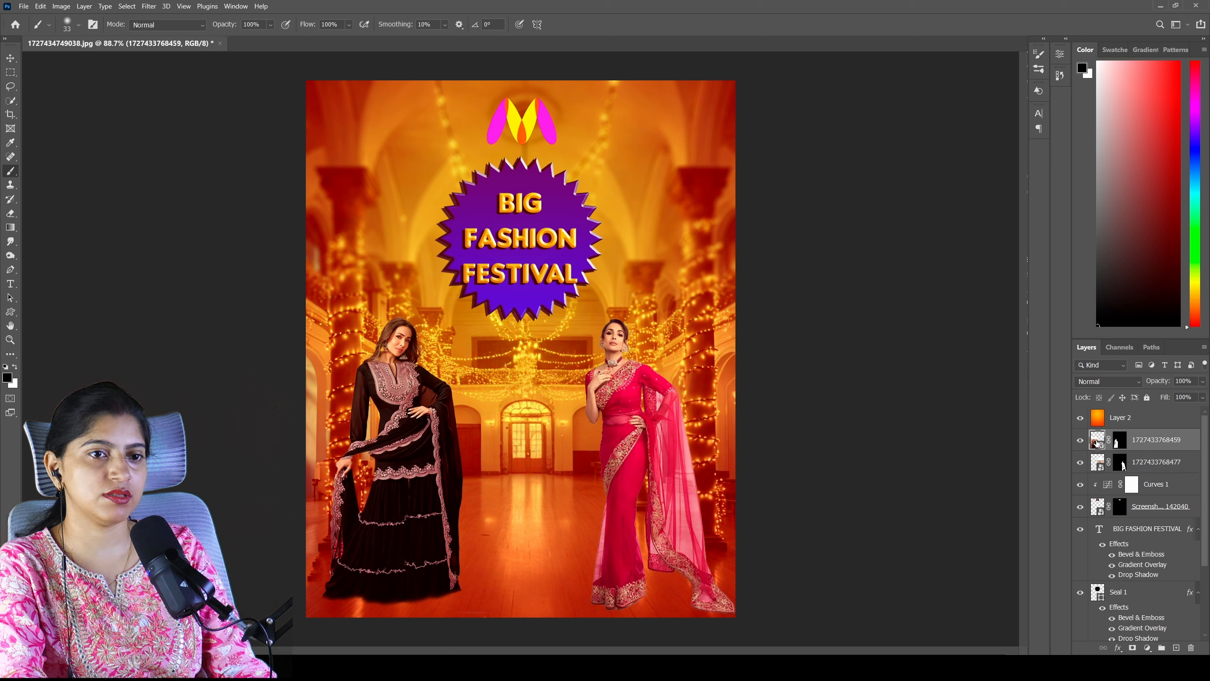
shift+click(1092, 463)
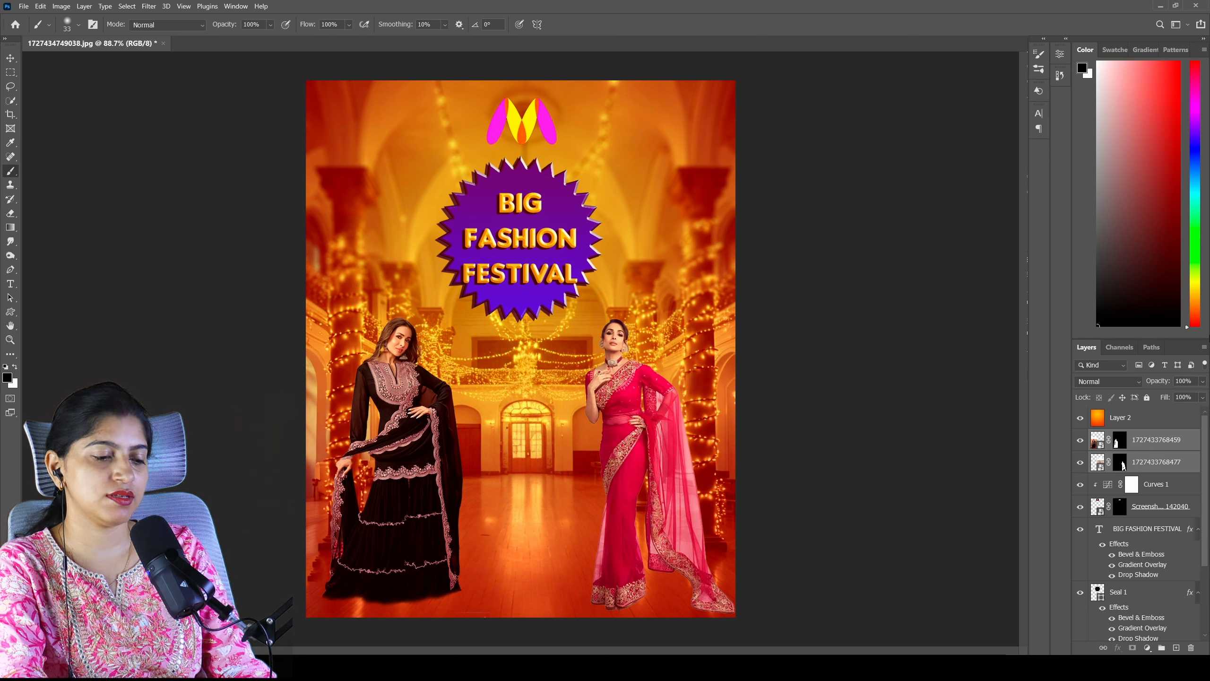
key(ctrl+e)
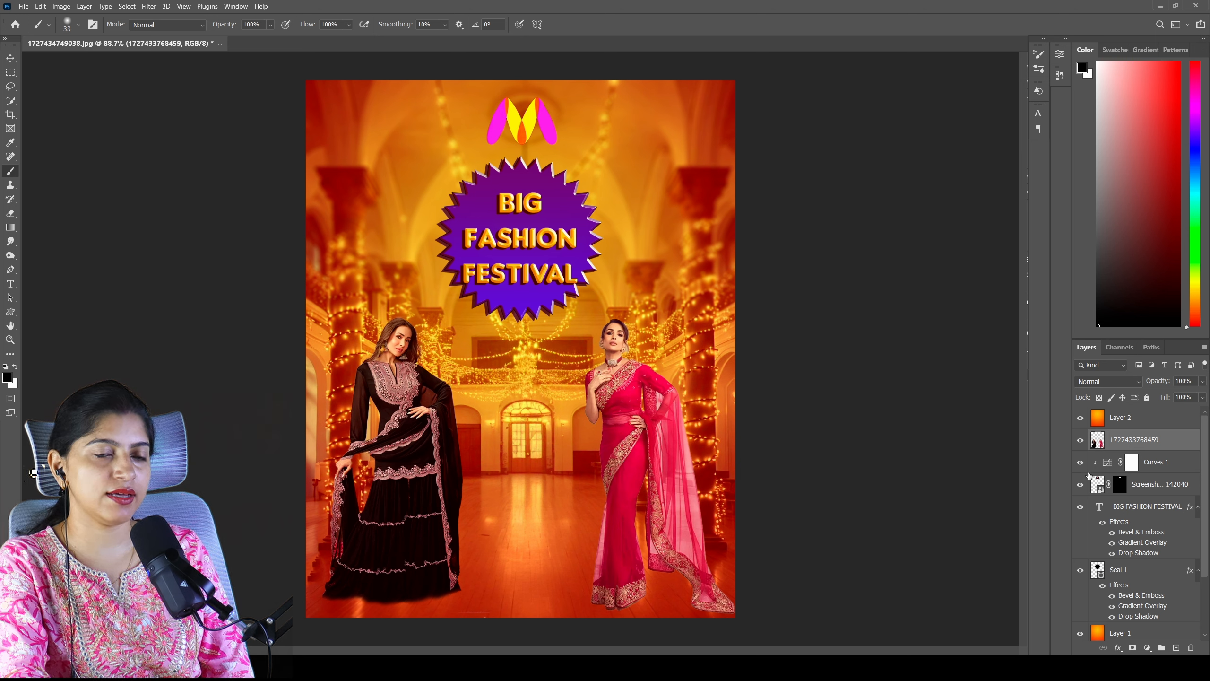
alt+click(1167, 428)
- Add the Banner 3 custom shape to the poster and scale it down to about 29% between the two models
click(1038, 94)
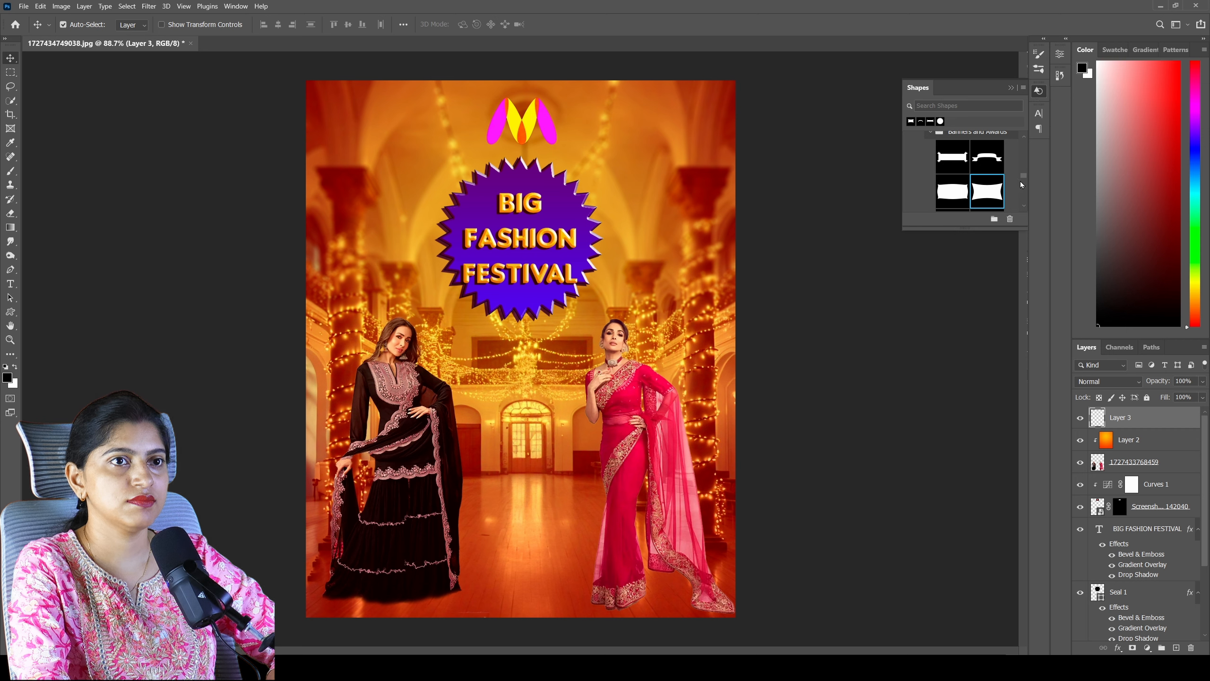
drag(1020, 182, 574, 320)
scroll(1023, 207, down, 5)
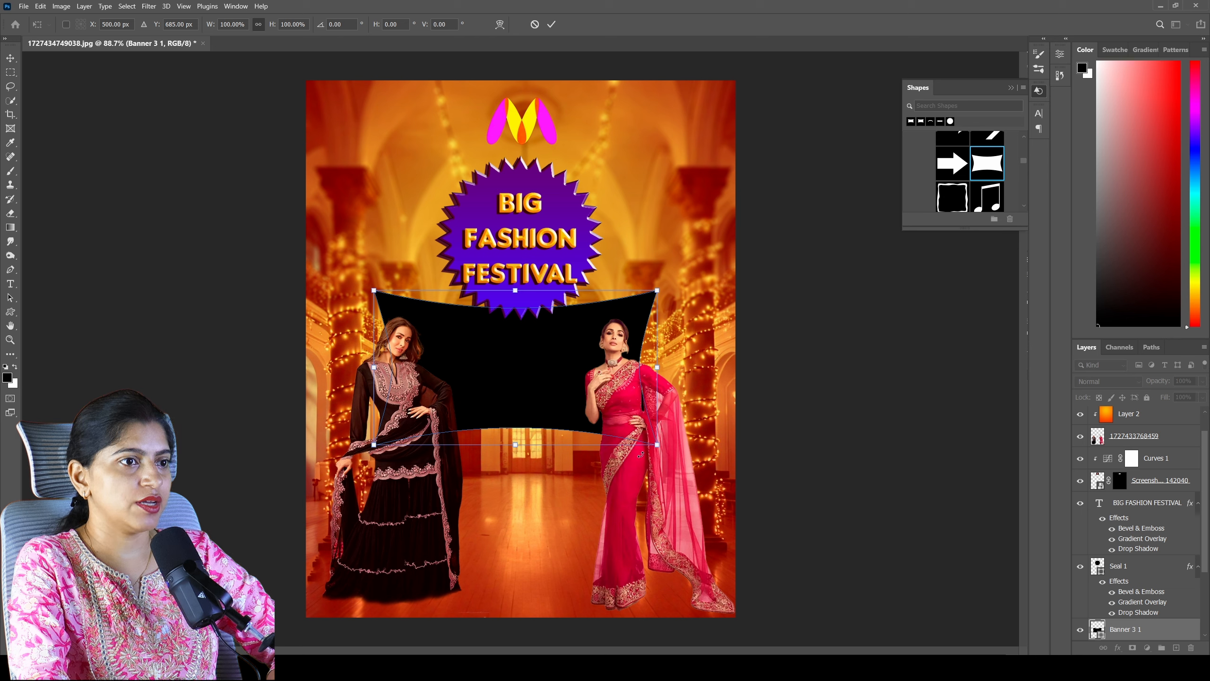
drag(658, 443, 558, 391)
drag(502, 337, 535, 344)
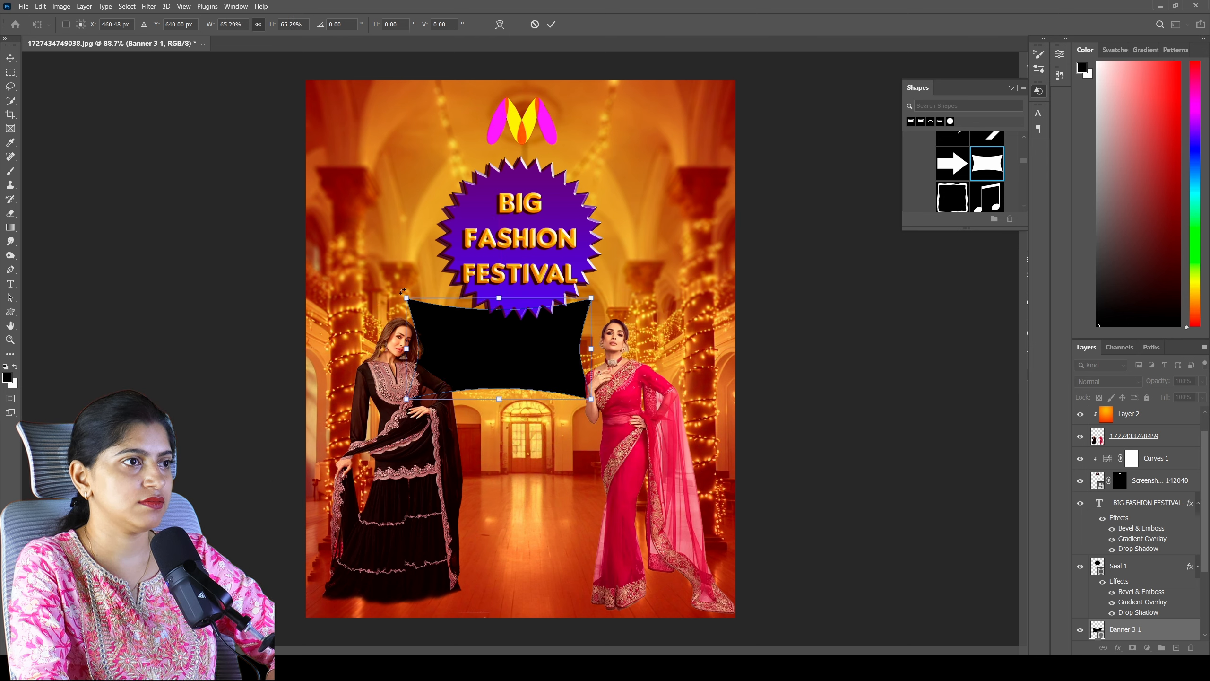
drag(406, 301, 475, 339)
- Distort the banner shape by stretching both sides outward and place it just under the seal
click(40, 6)
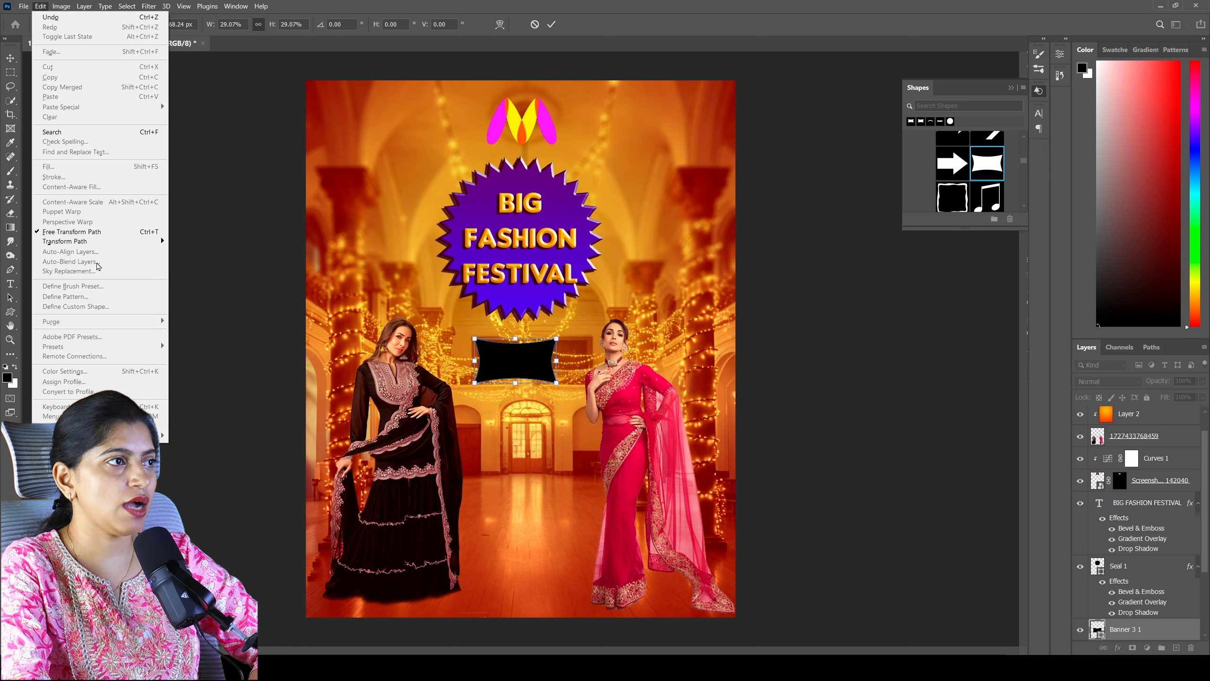
mouse_move(157, 247)
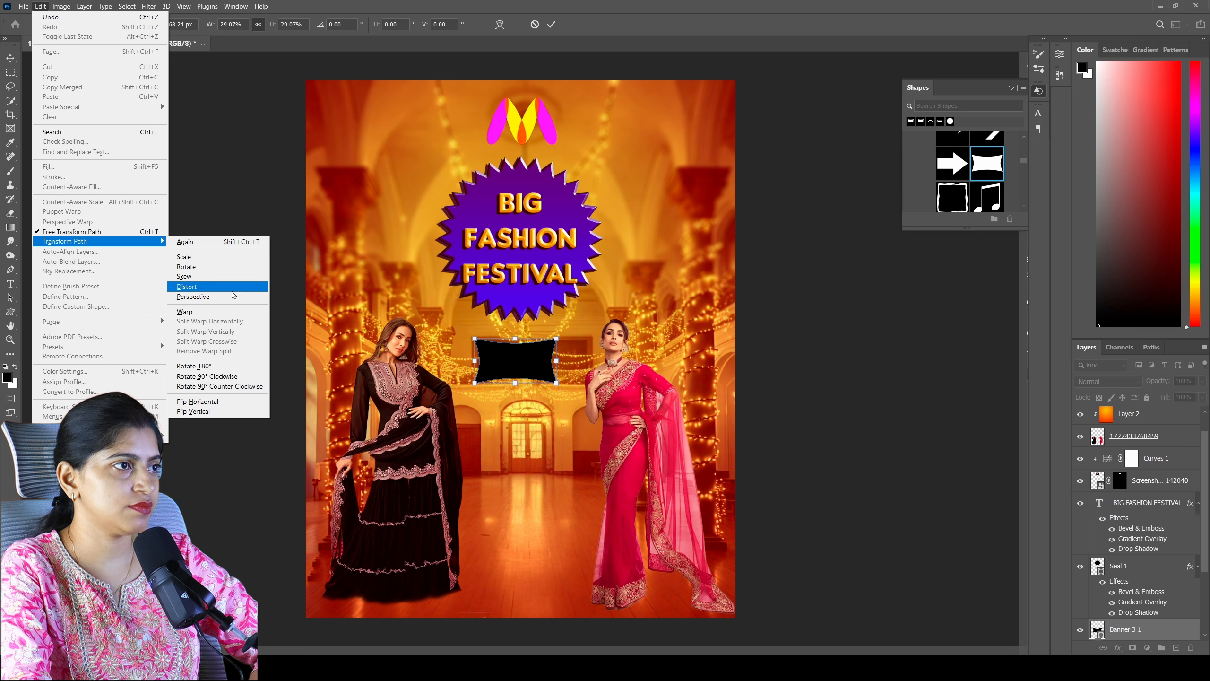
click(233, 289)
drag(558, 363, 577, 363)
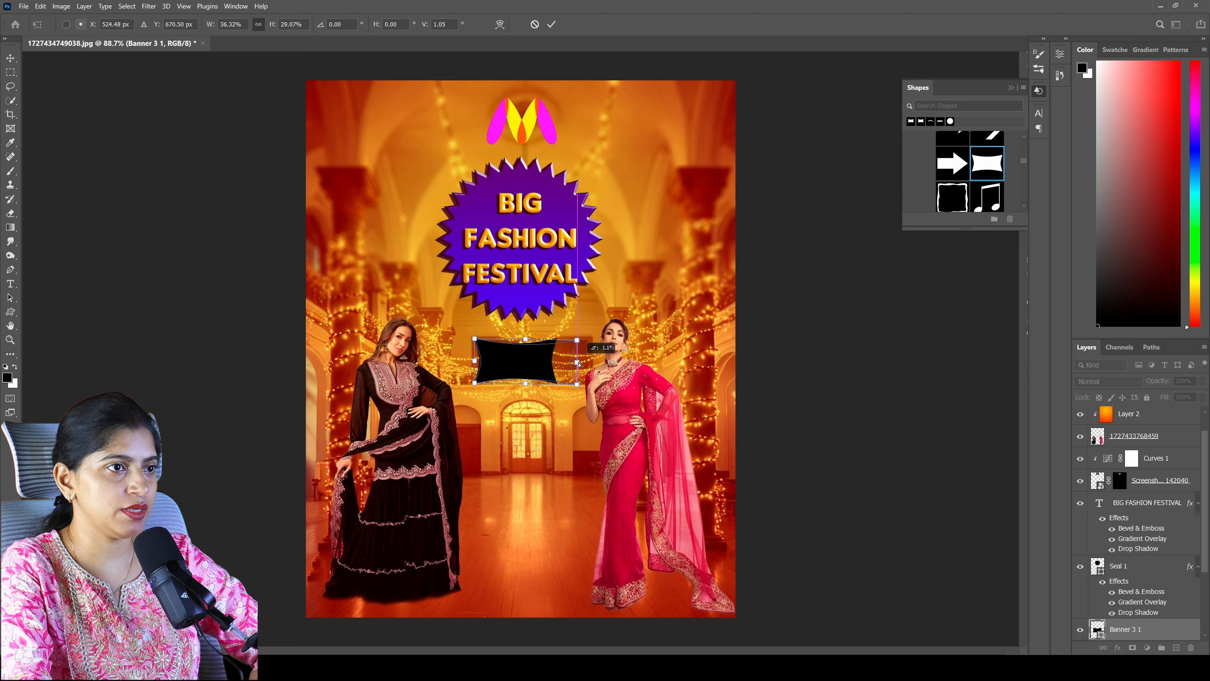
drag(472, 361, 451, 361)
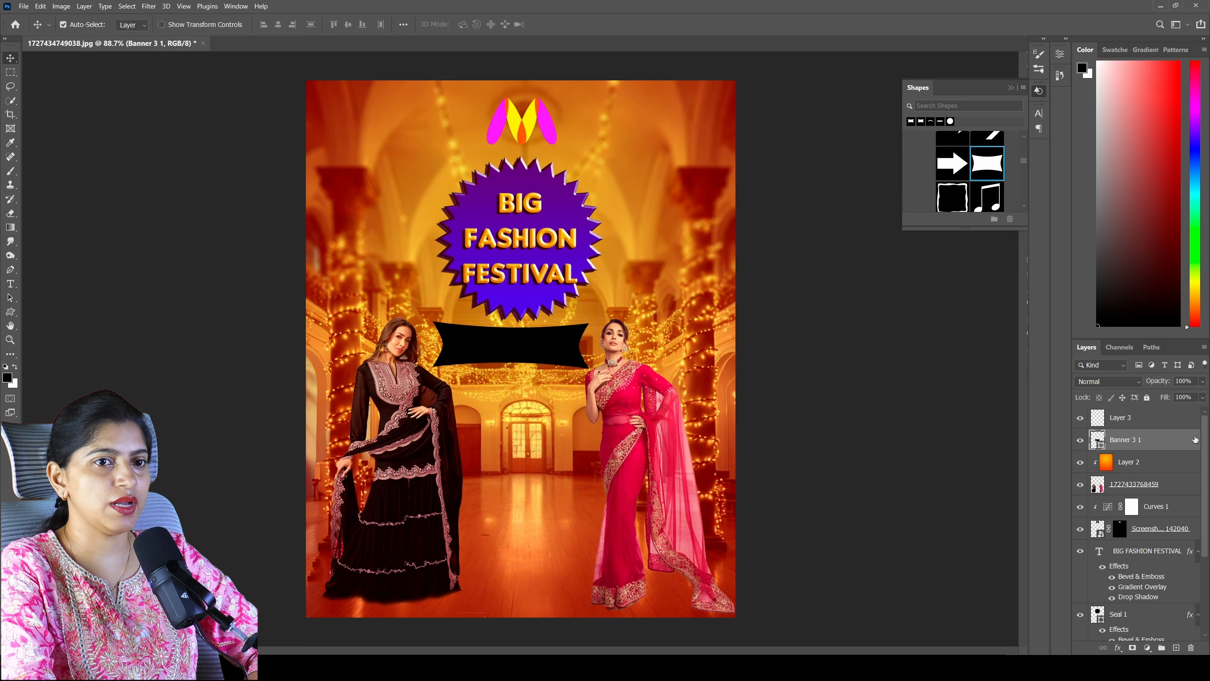
- Apply a Gradient Overlay to the Banner 3 1 layer, running from dark purple to magenta
double_click(1195, 439)
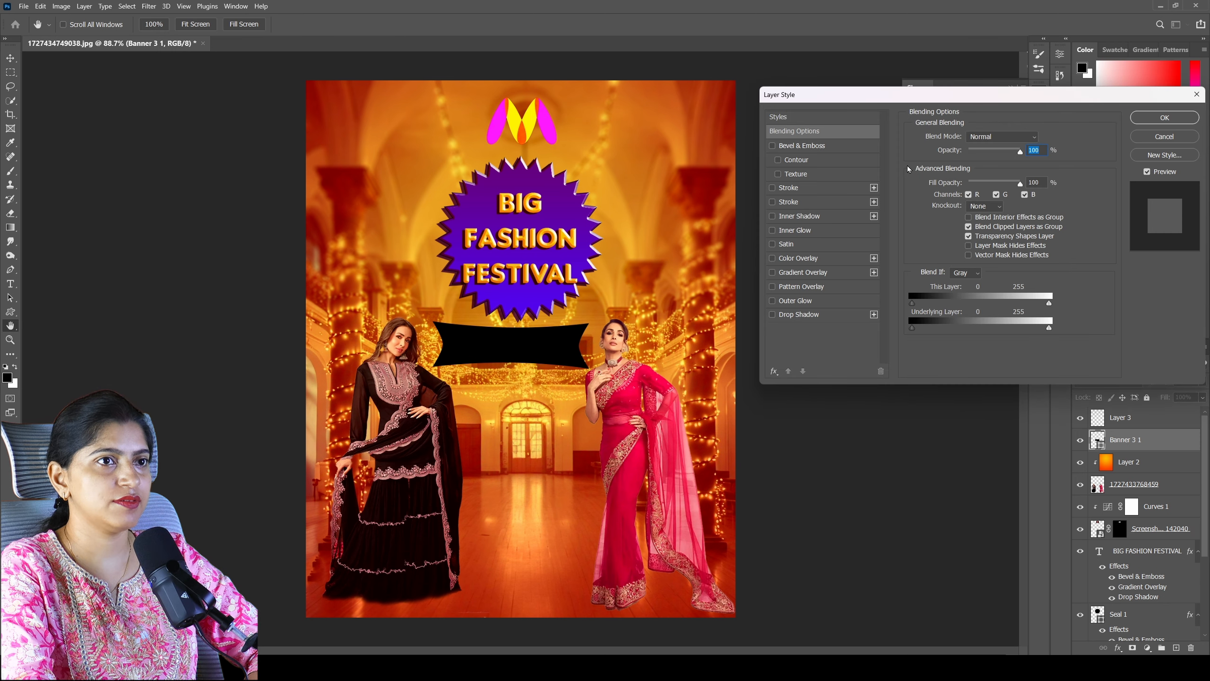
click(772, 273)
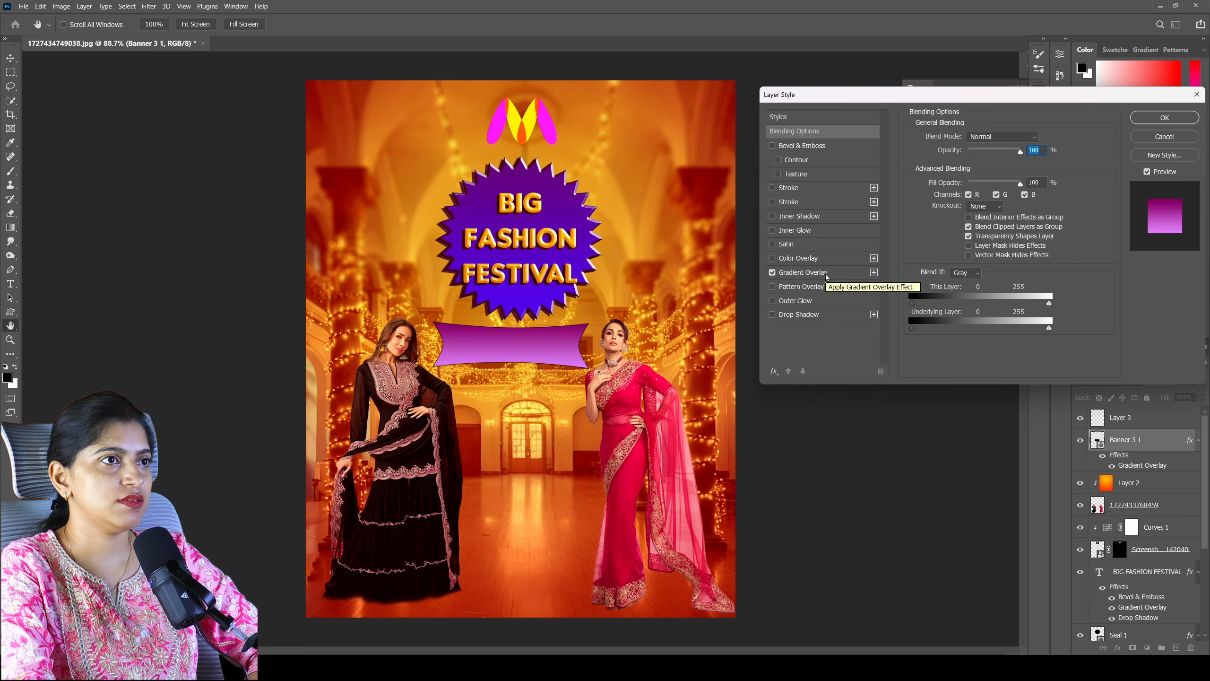
click(825, 274)
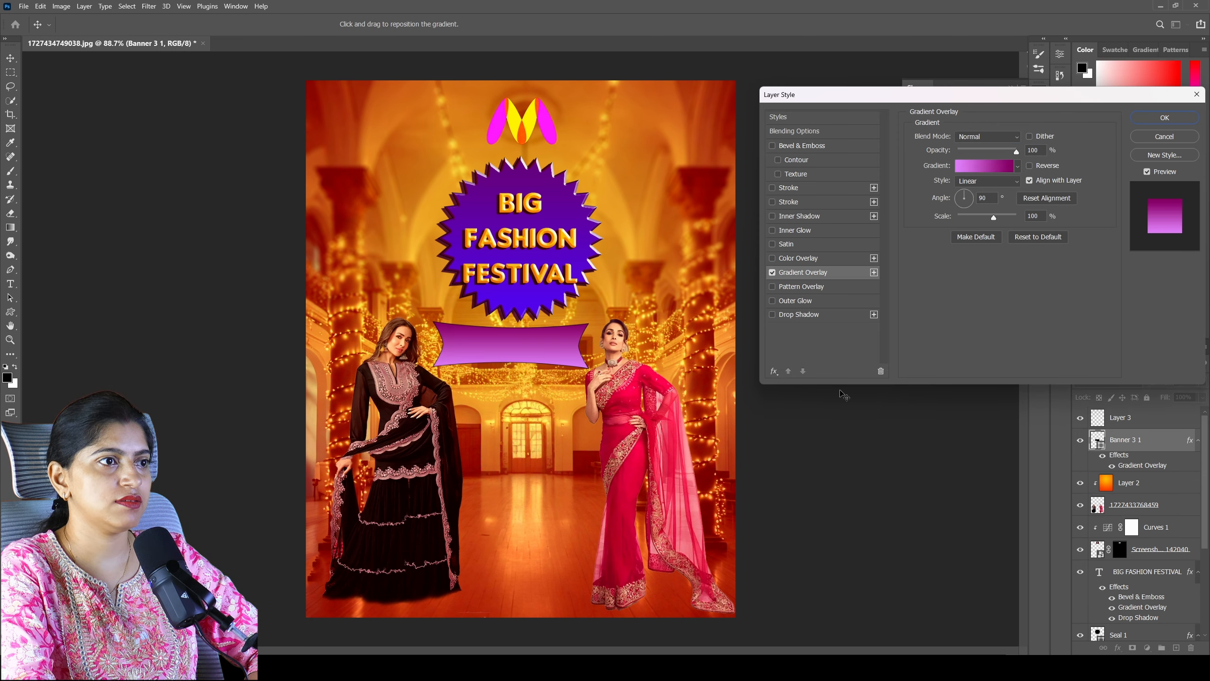
click(1003, 165)
double_click(804, 324)
click(906, 269)
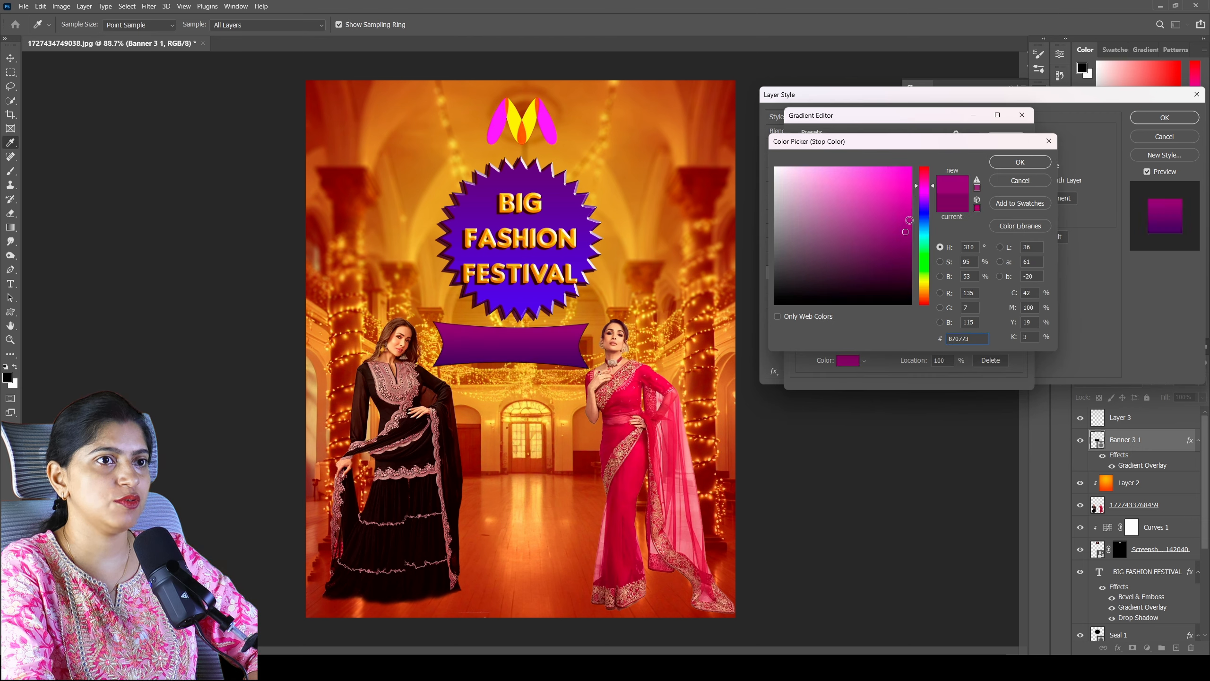
click(909, 220)
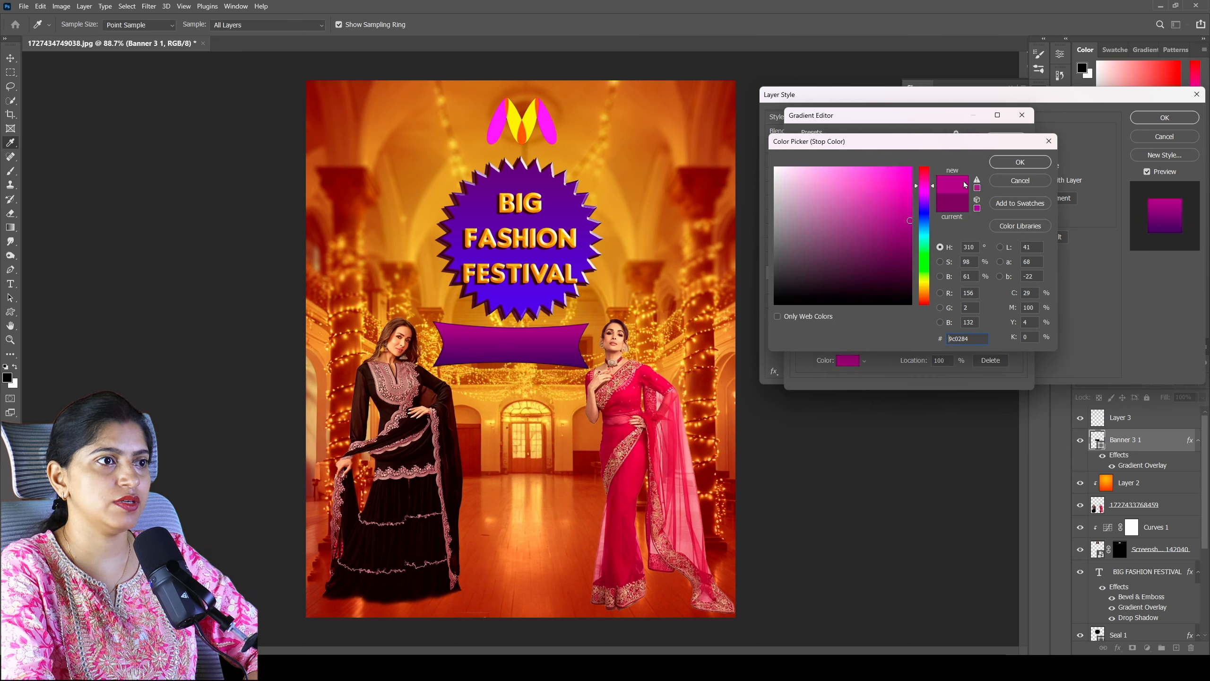
click(1014, 161)
click(1008, 155)
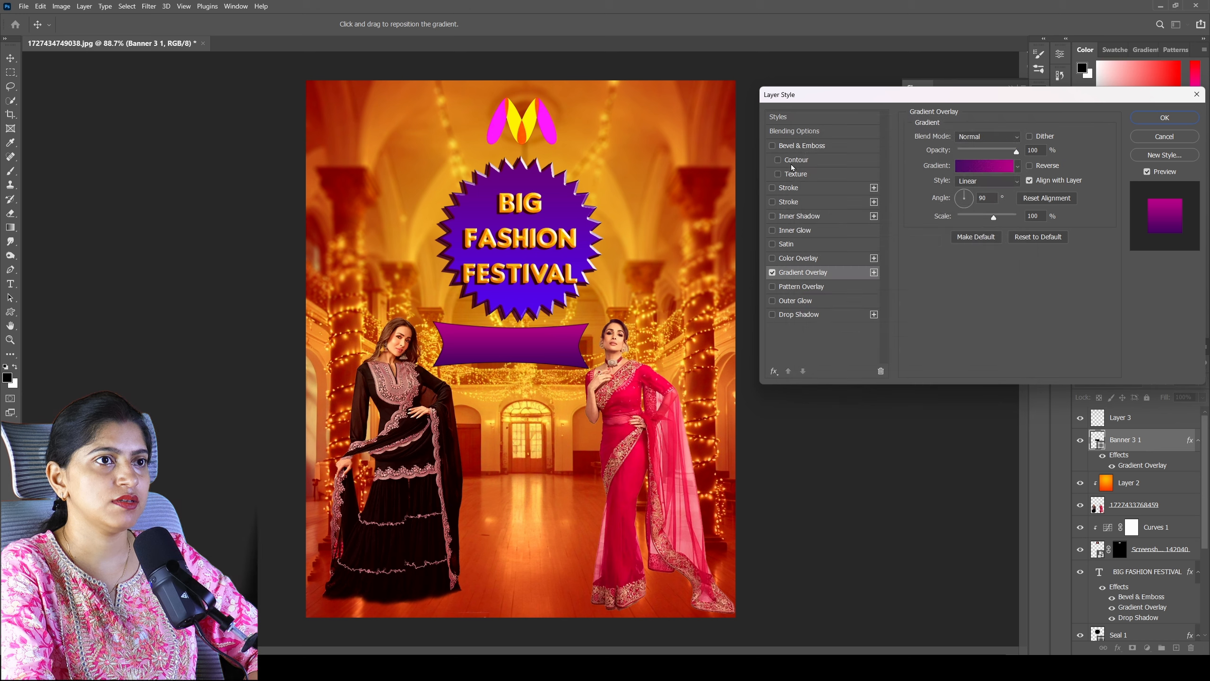
- Add Bevel & Emboss to the banner with size 9 px, soften 2 px and dark blue shadow colour 0d0133
click(773, 146)
click(830, 146)
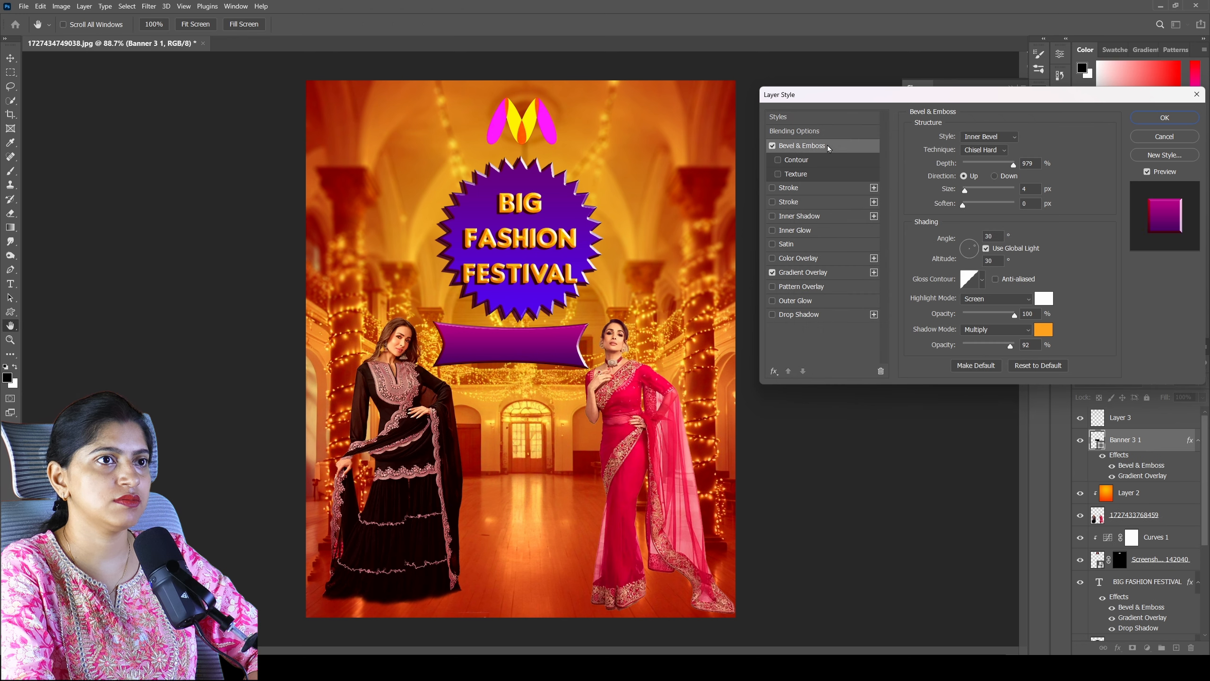
drag(965, 194, 969, 207)
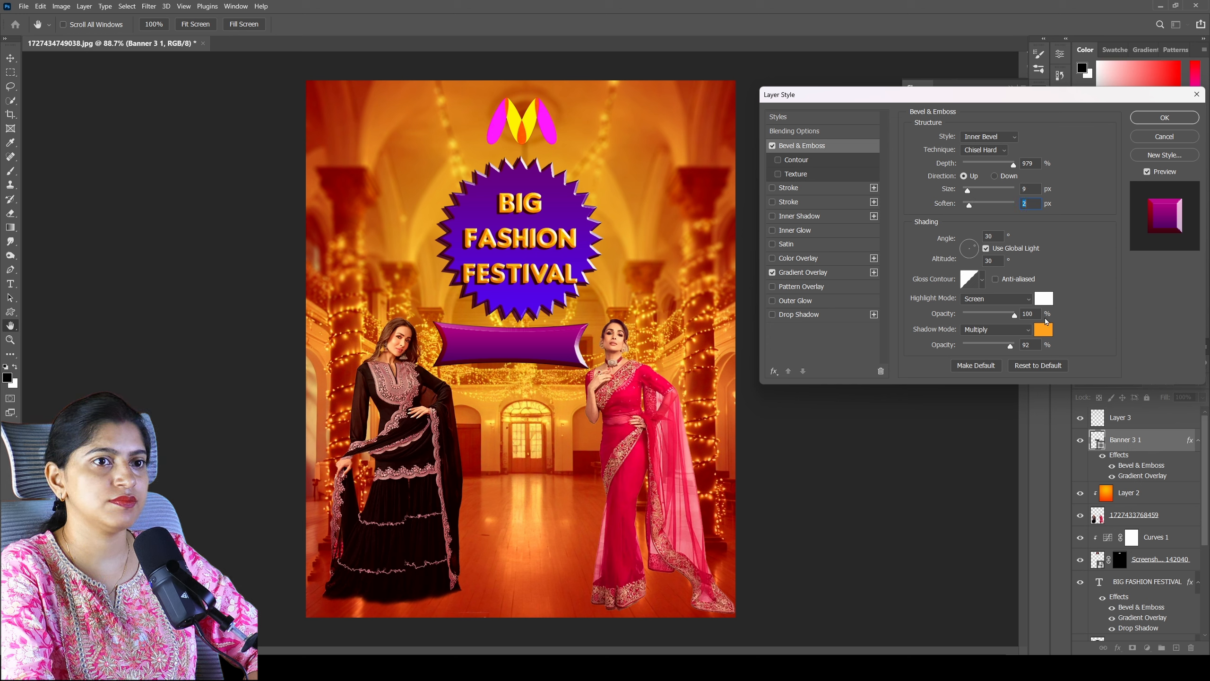
click(1048, 334)
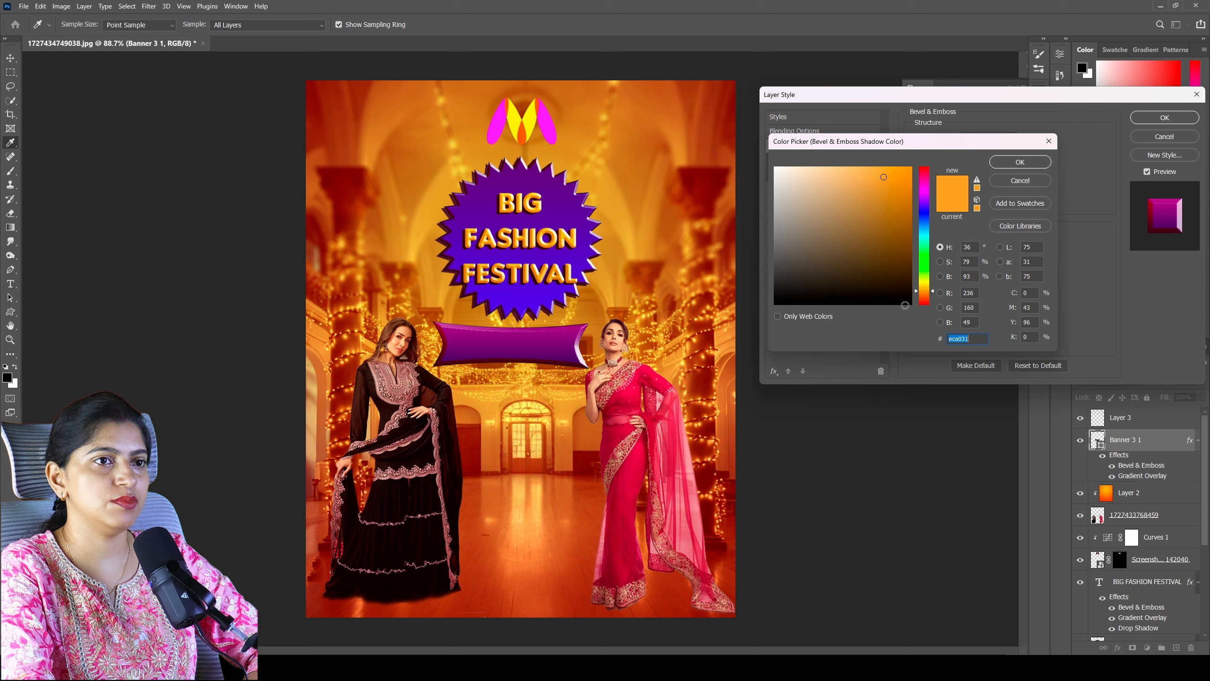
click(908, 299)
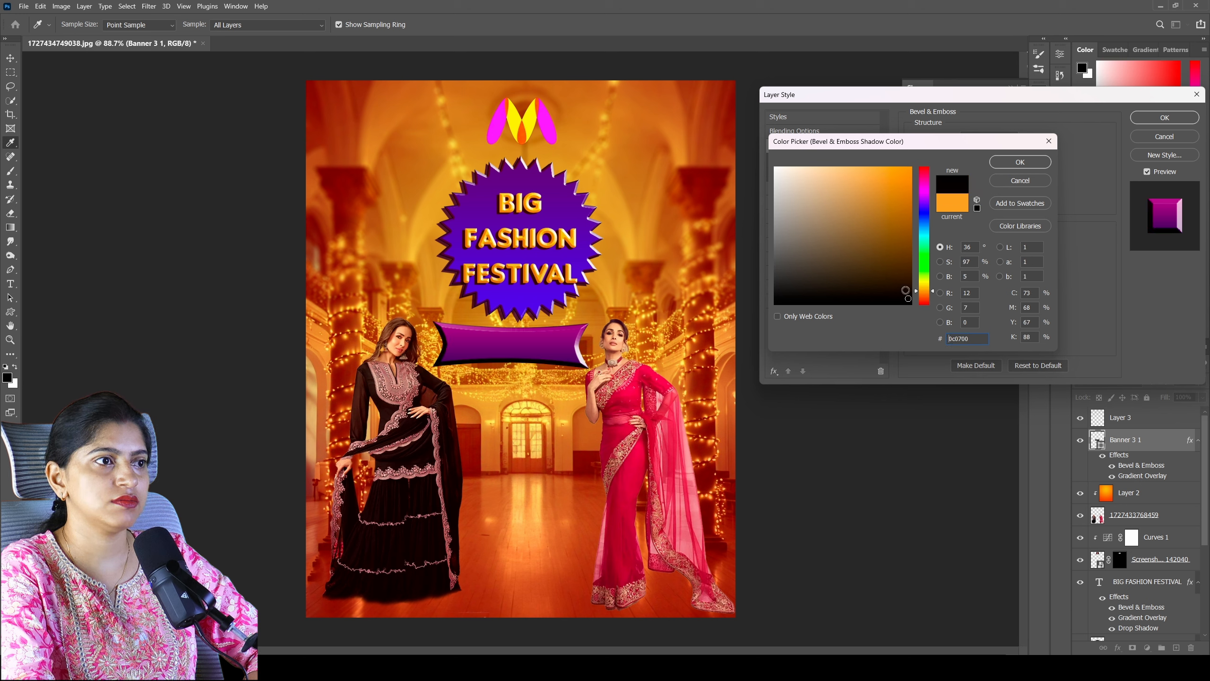
click(929, 208)
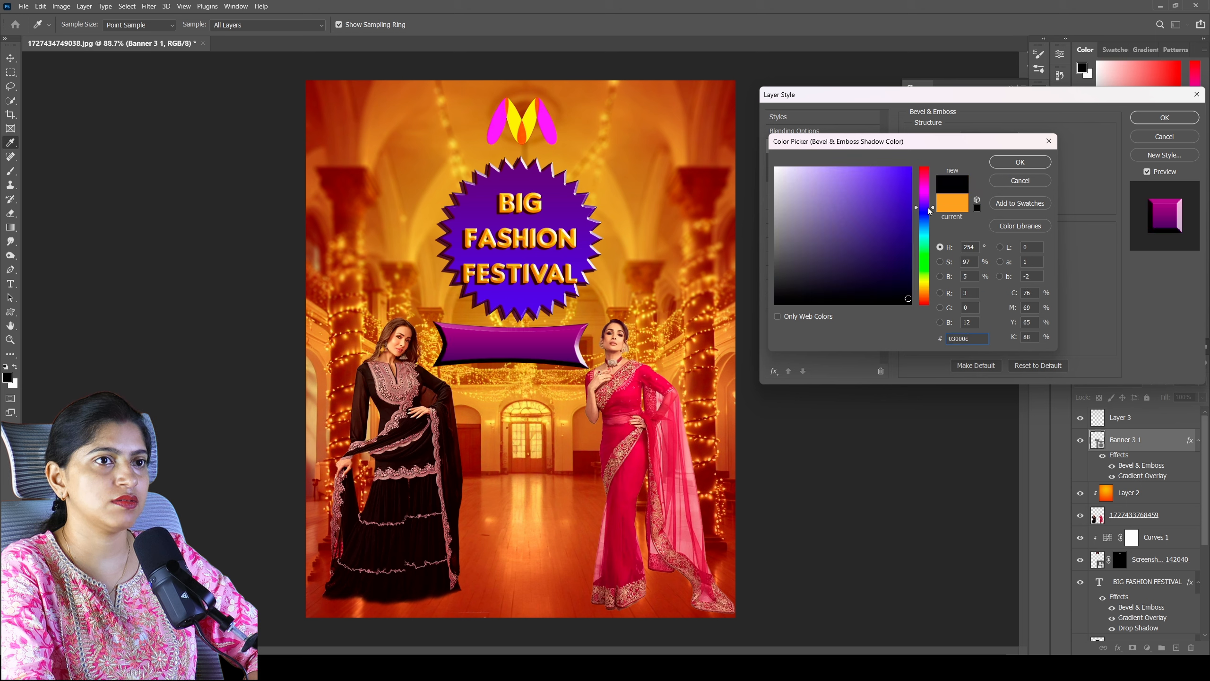
click(909, 285)
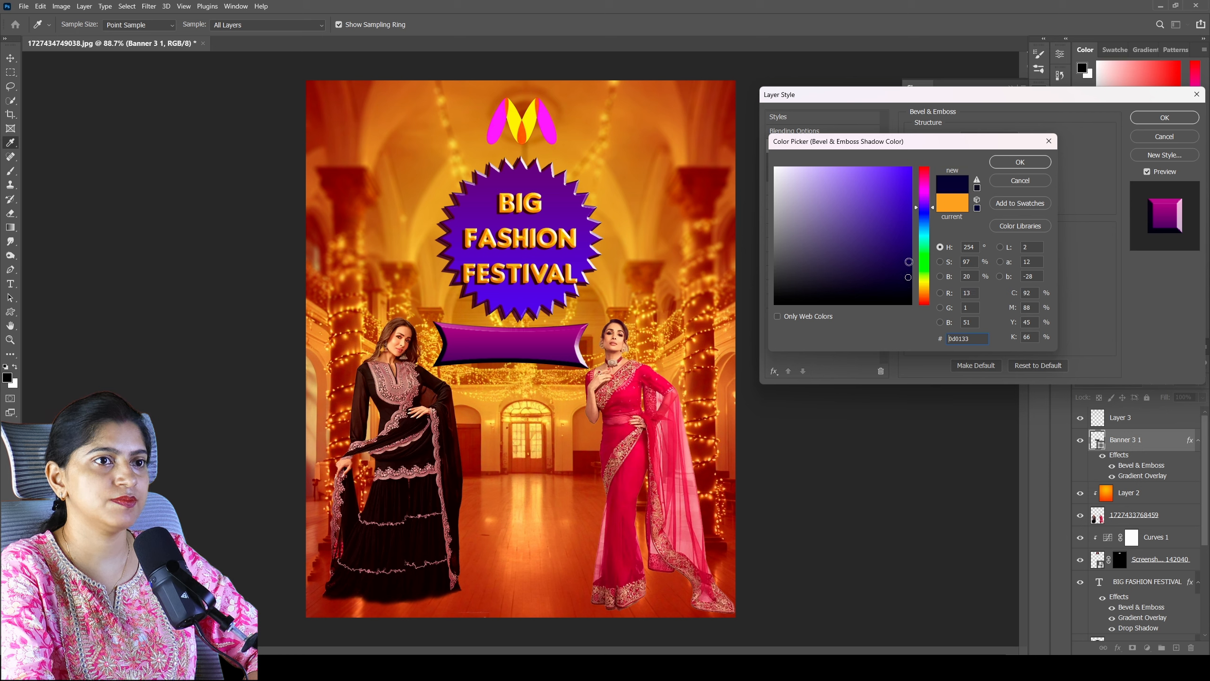
click(1009, 162)
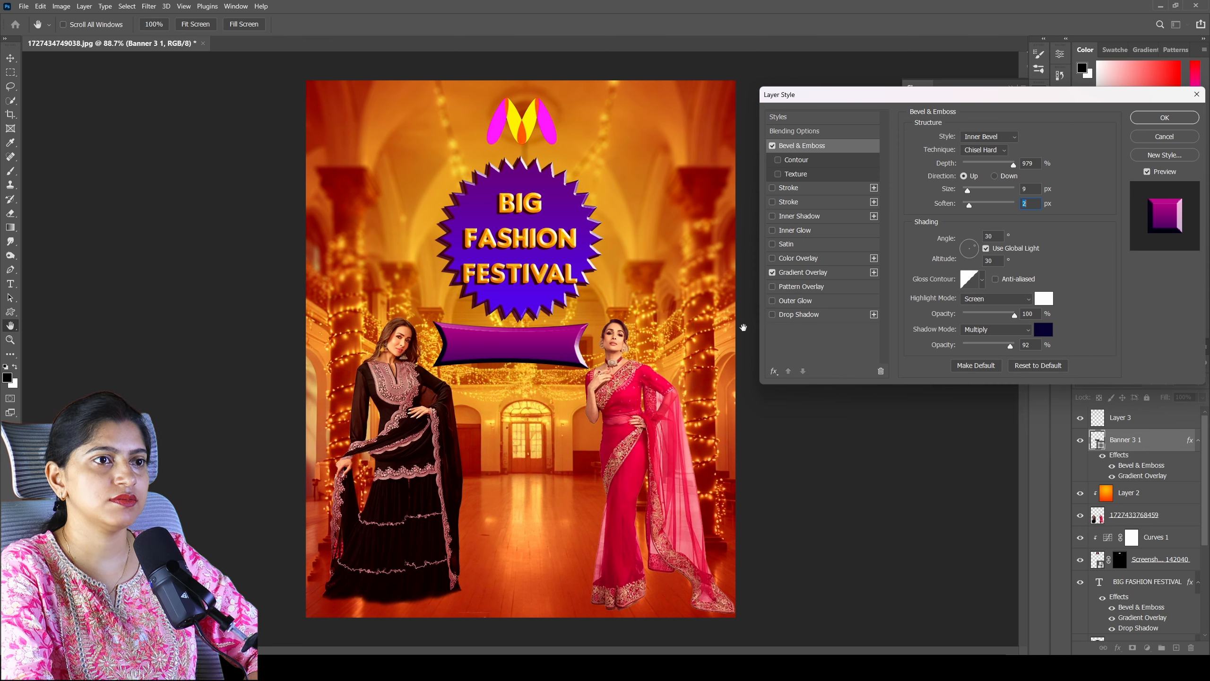
- Give the banner a dark blue Drop Shadow at 2 px distance and apply the layer style
click(772, 315)
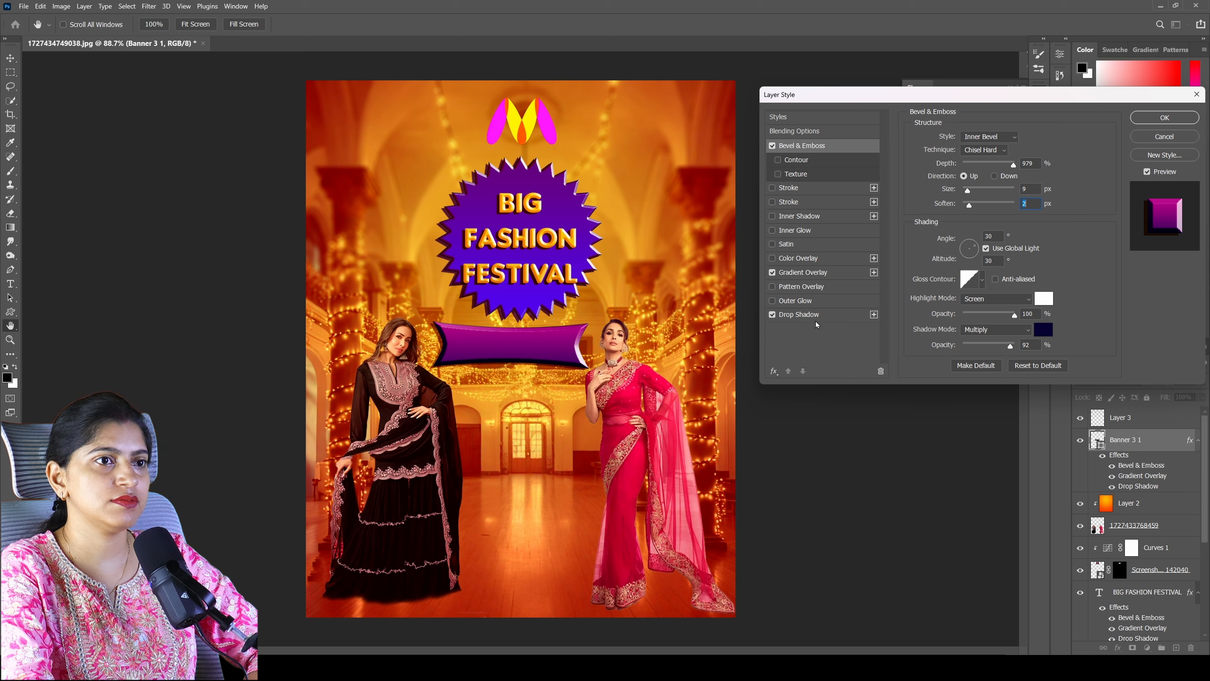
click(812, 316)
click(1036, 138)
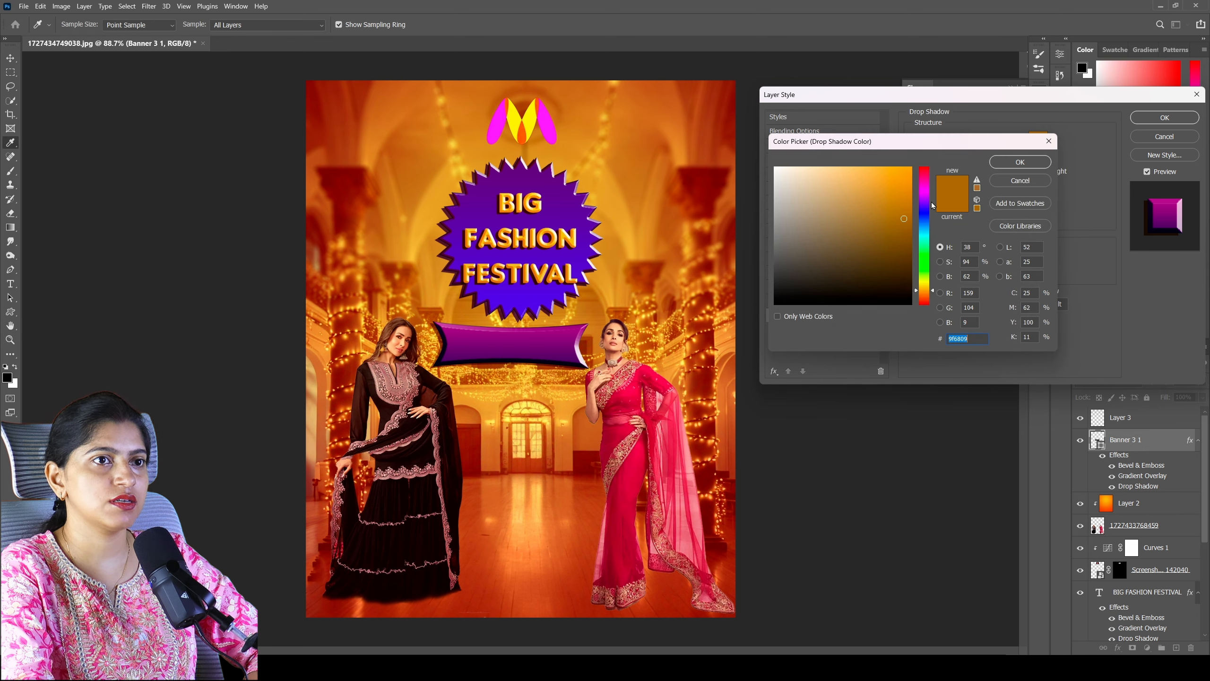
click(931, 208)
drag(905, 245, 907, 253)
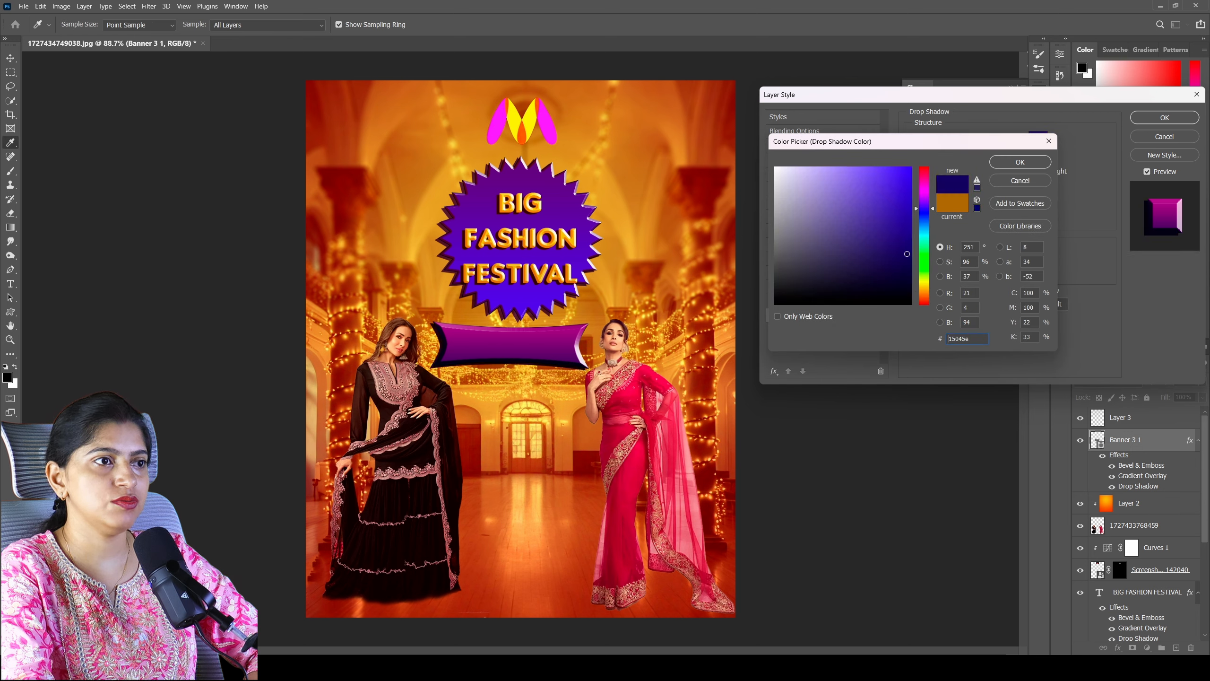
click(1013, 161)
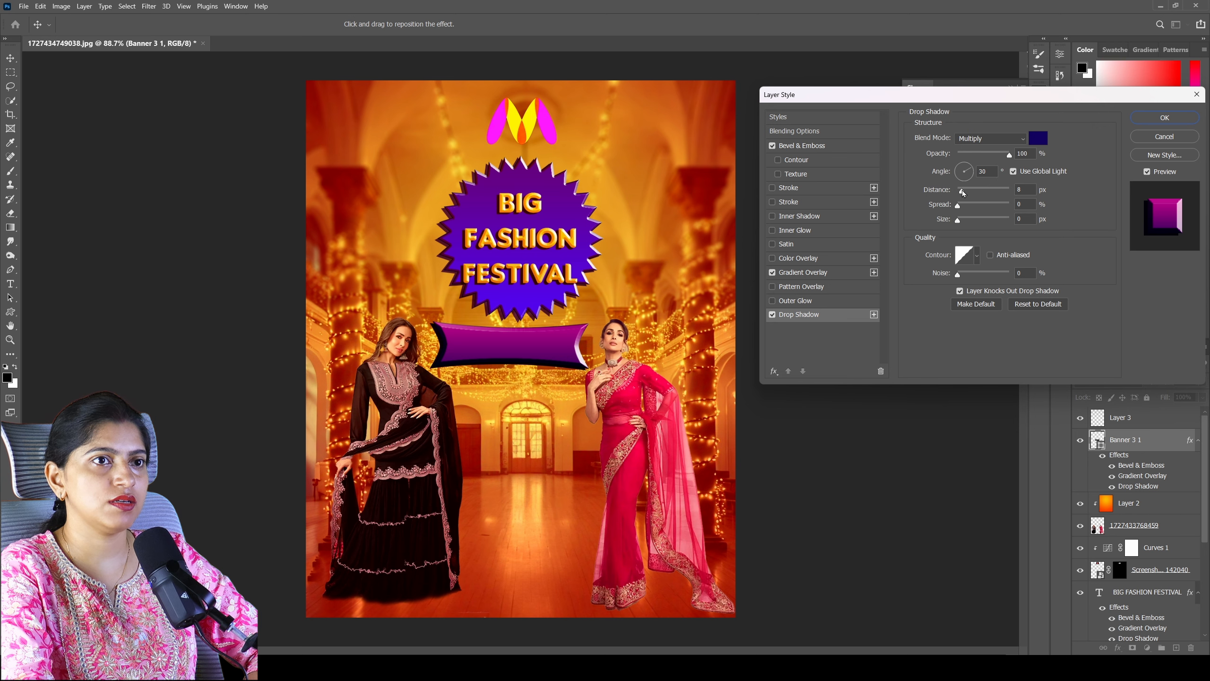
drag(963, 193, 960, 195)
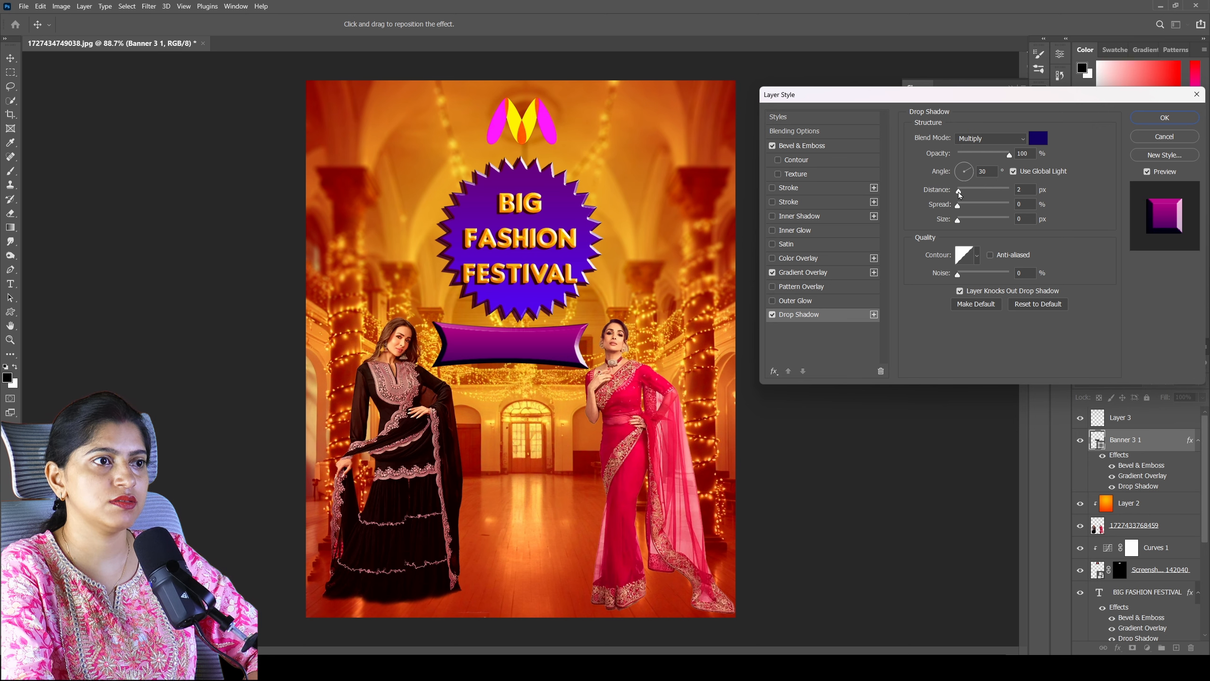
click(1162, 117)
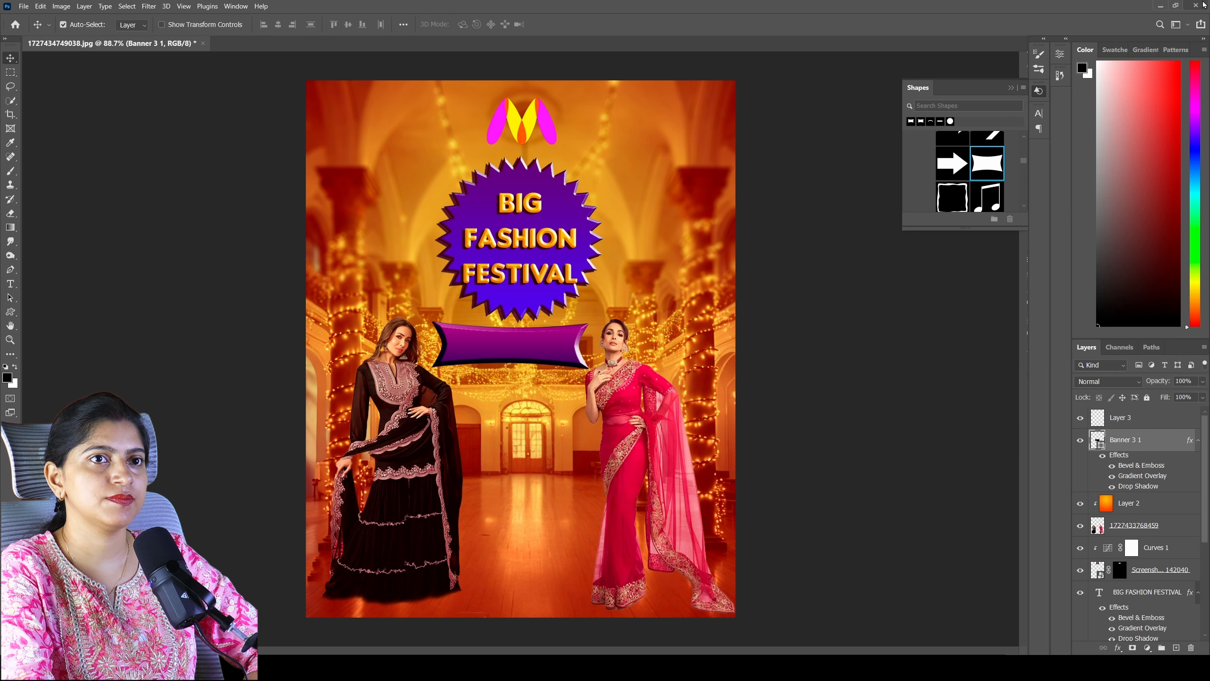
- Add the text "50-90% off" above Layer 3, enlarge it to about 52.3 pt and centre it on the banner
click(1130, 417)
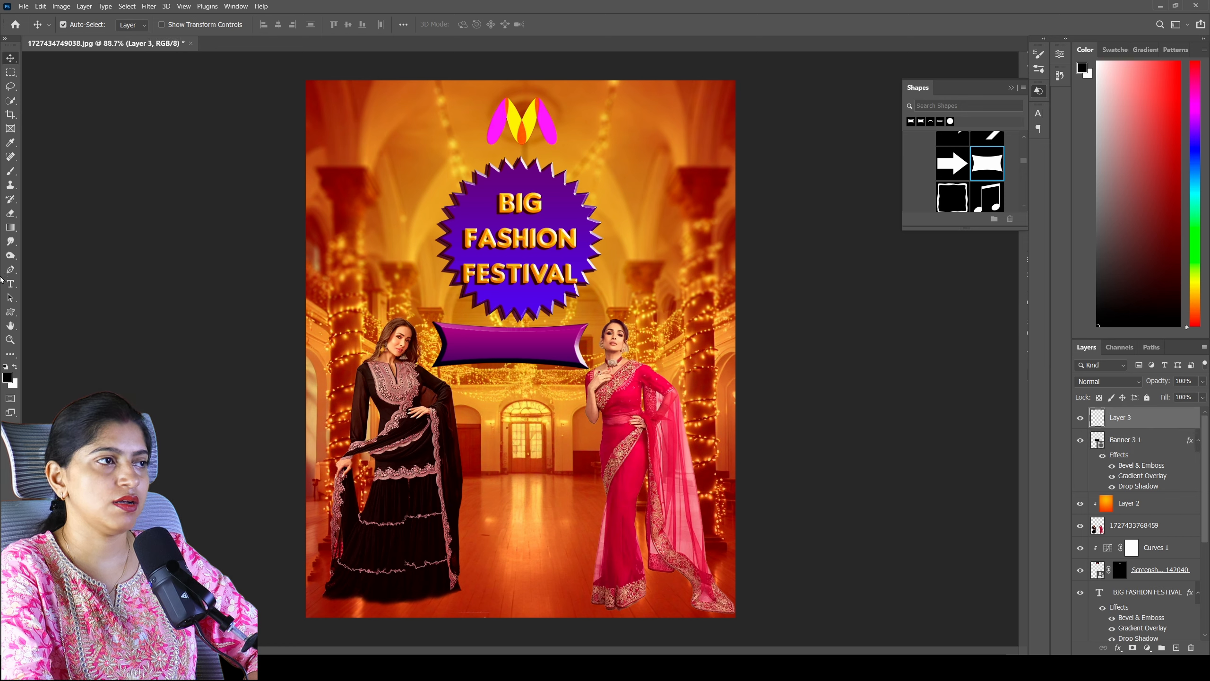
click(11, 283)
click(463, 352)
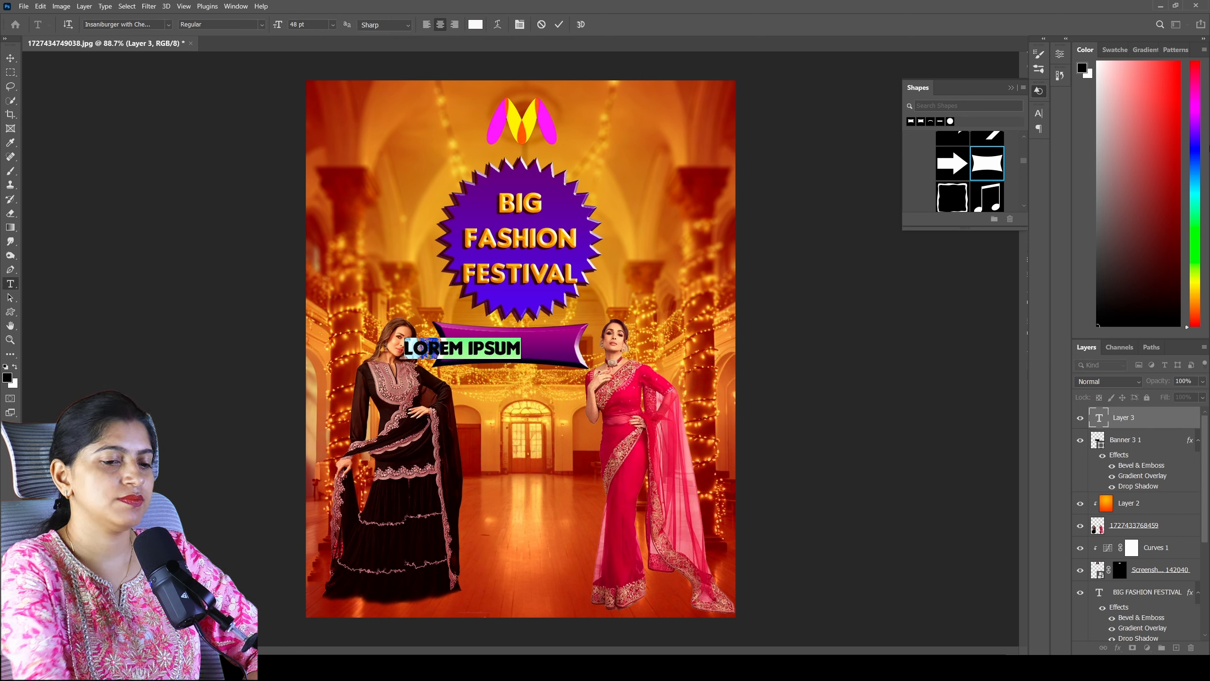
key(BackSpace)
text(50-90)
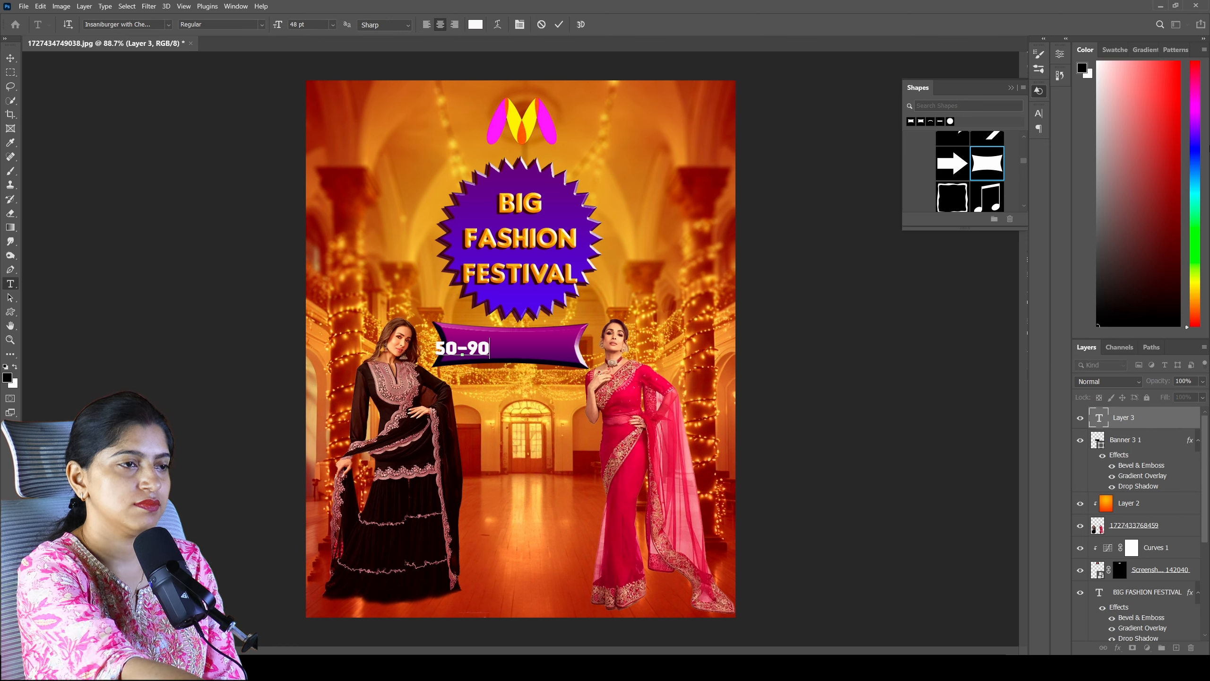
text(% off)
key(ctrl+t)
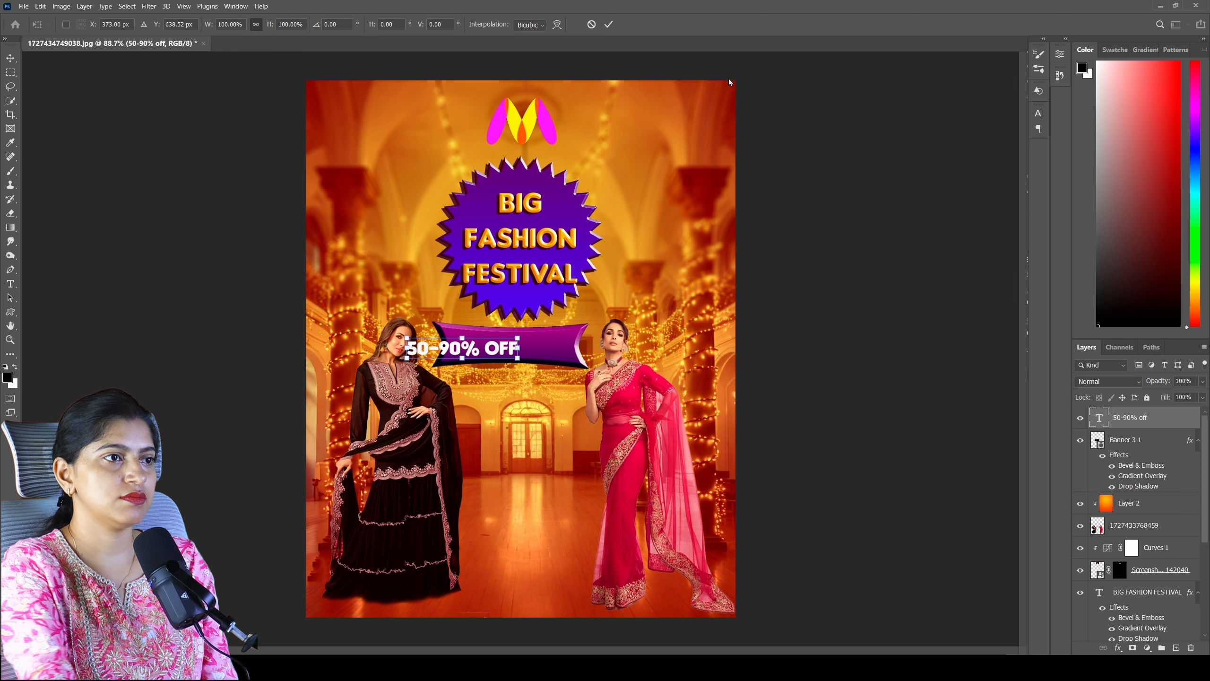
drag(468, 355, 524, 346)
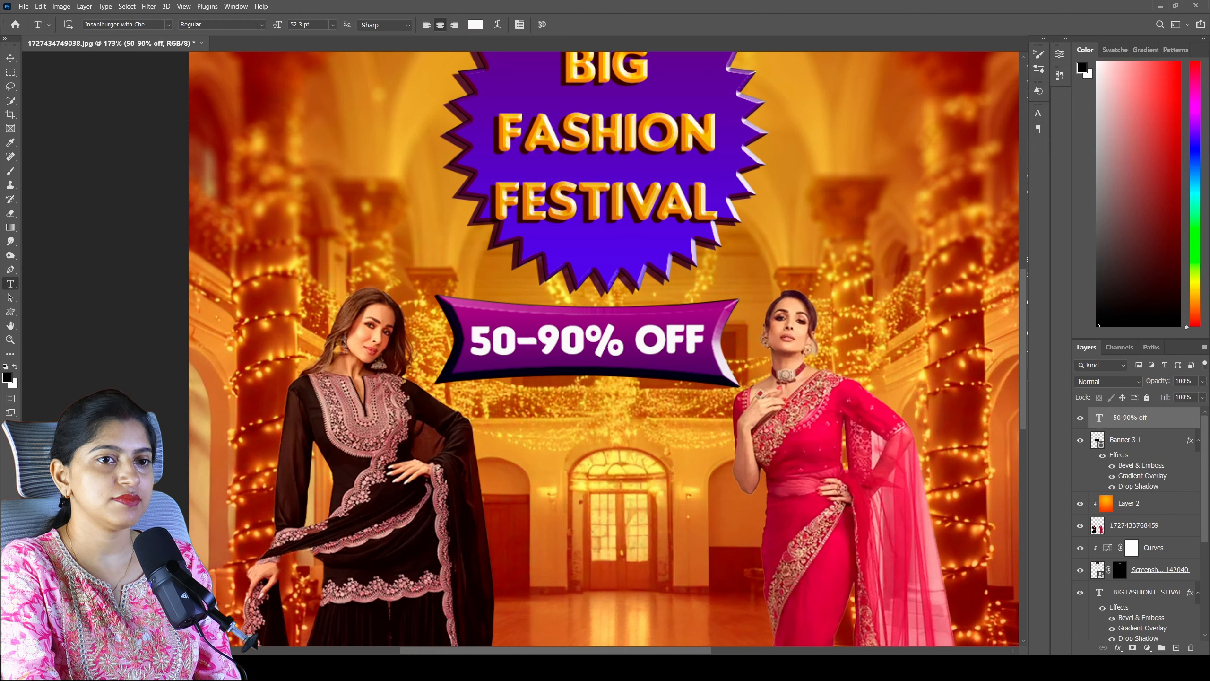
- Apply a Gradient Overlay to the 50-90% off text, running from golden yellow eeb503 to a lighter yellow
double_click(1190, 416)
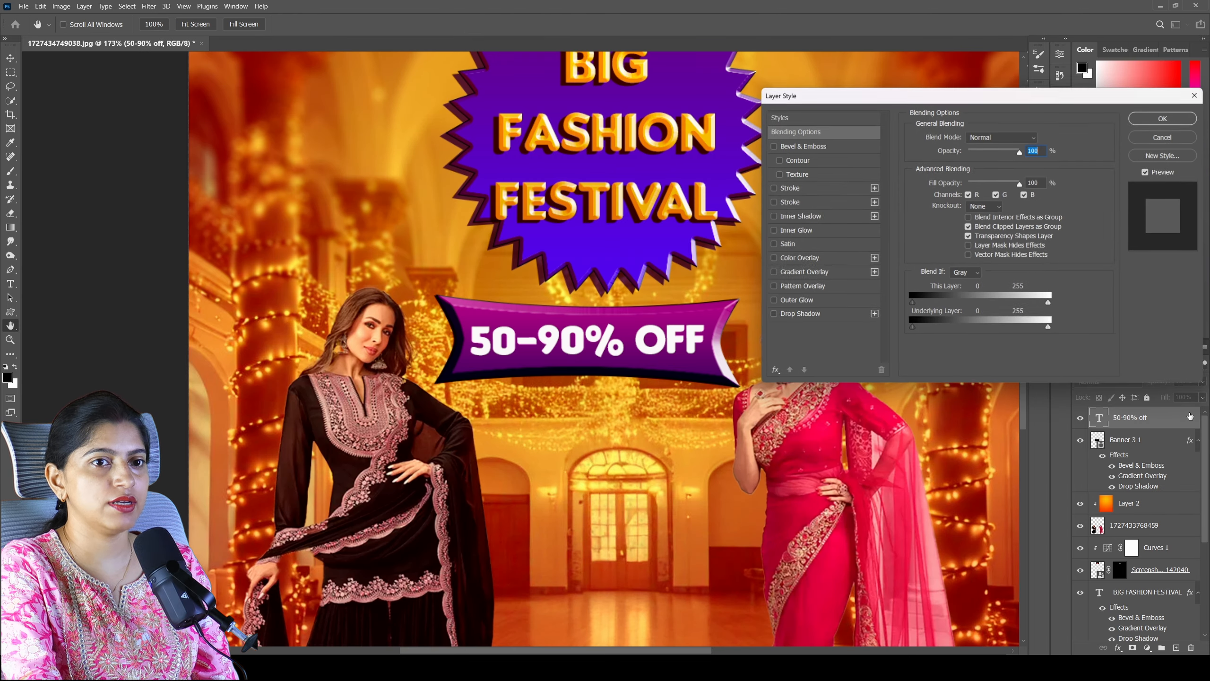
click(772, 273)
click(815, 273)
click(993, 168)
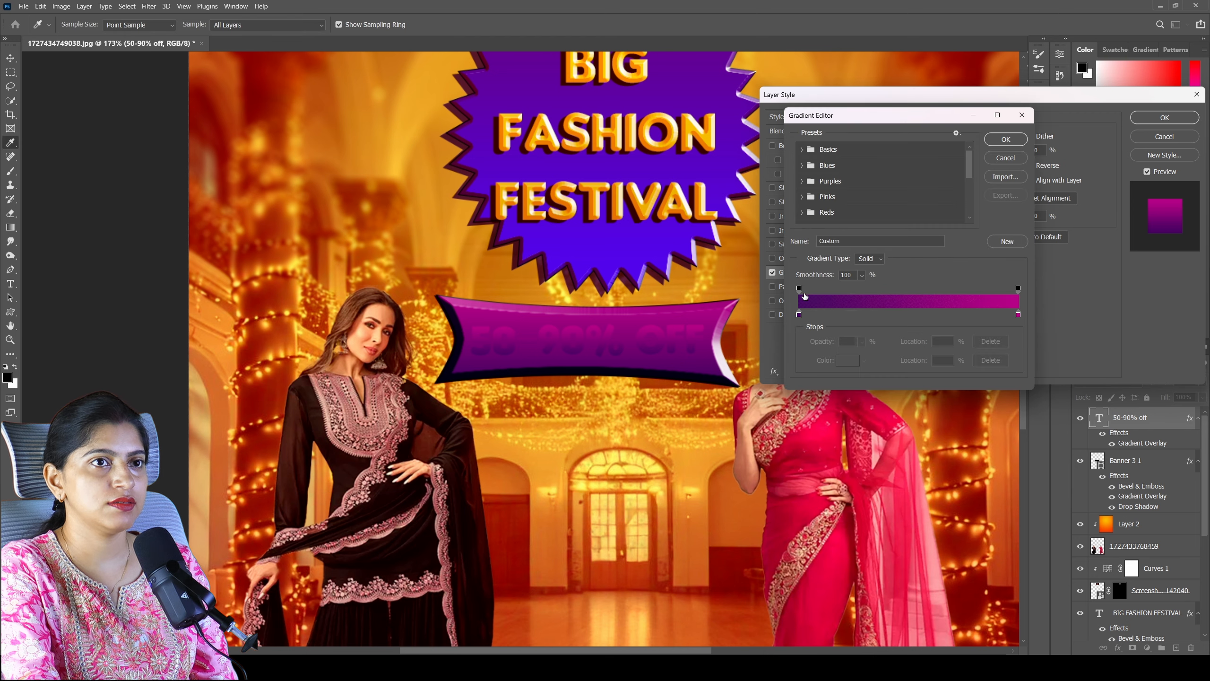
double_click(799, 315)
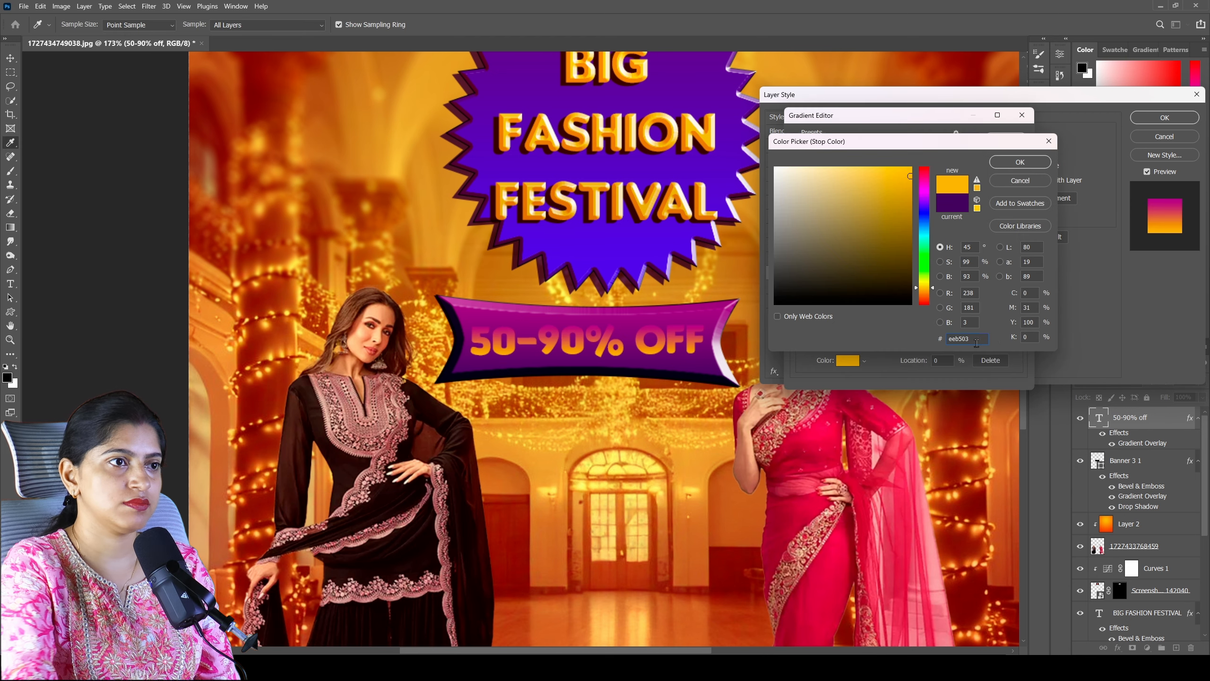
click(1021, 161)
double_click(1019, 316)
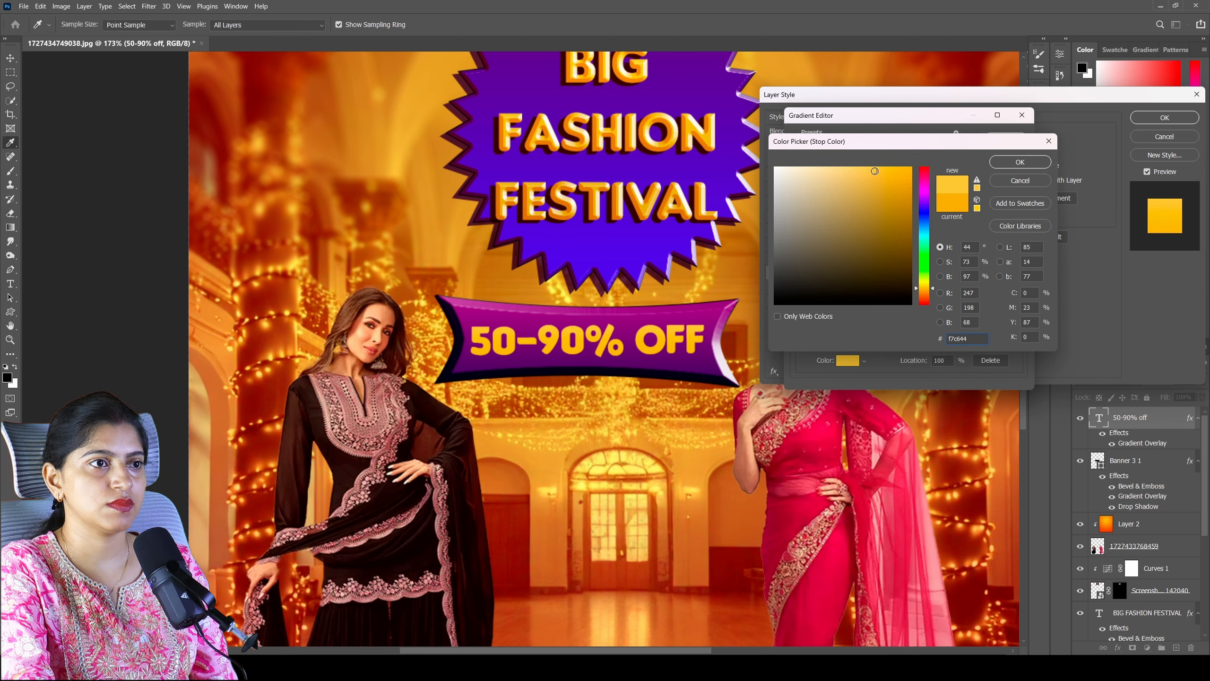
click(871, 170)
click(1010, 162)
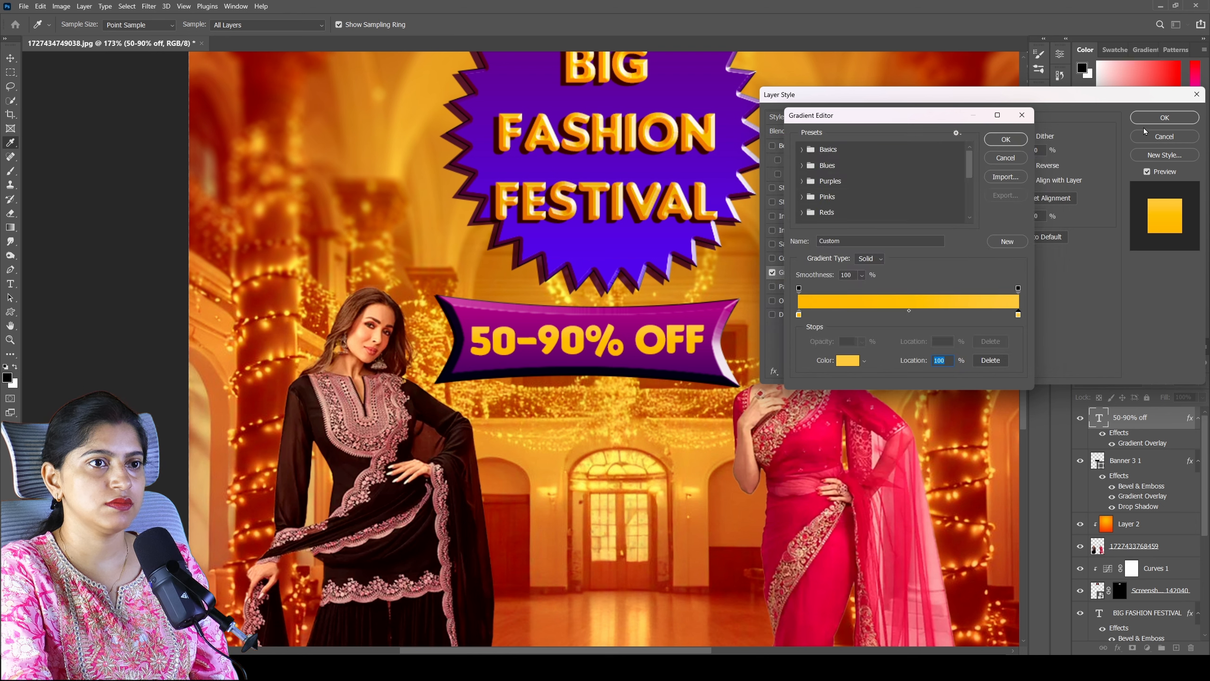
click(1006, 139)
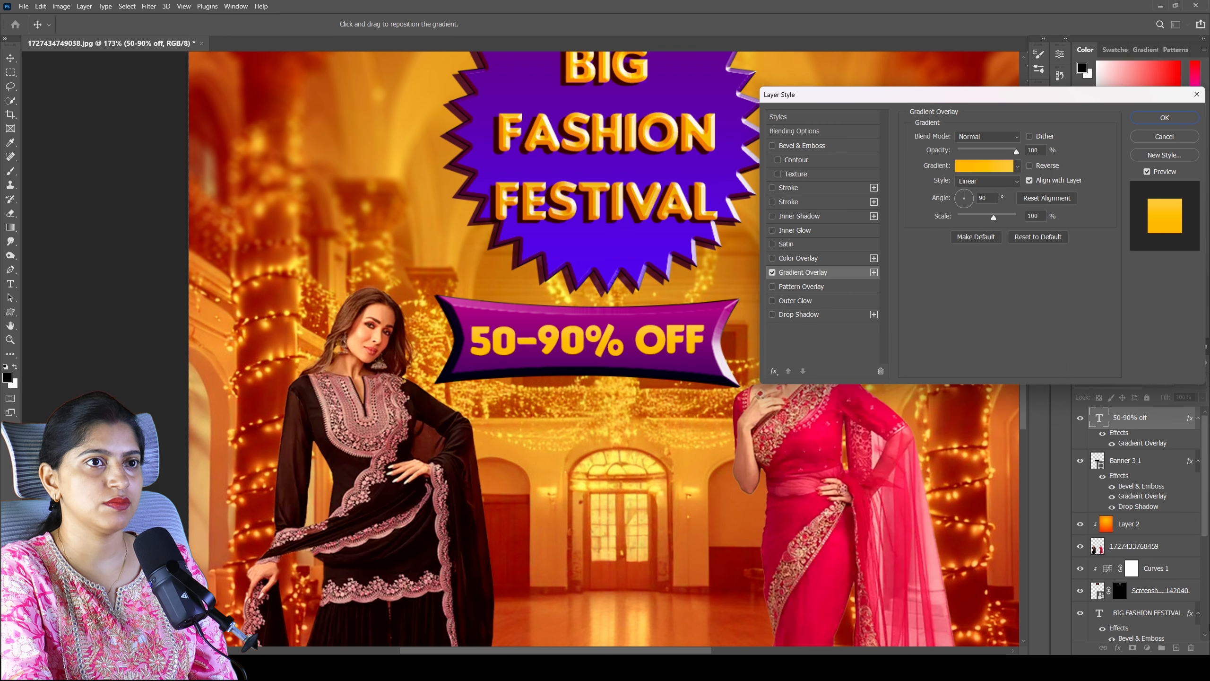
- Add Bevel & Emboss to the 50-90% off text with a dark yellow shadow colour and soften 0 px
click(773, 149)
click(809, 149)
click(1041, 335)
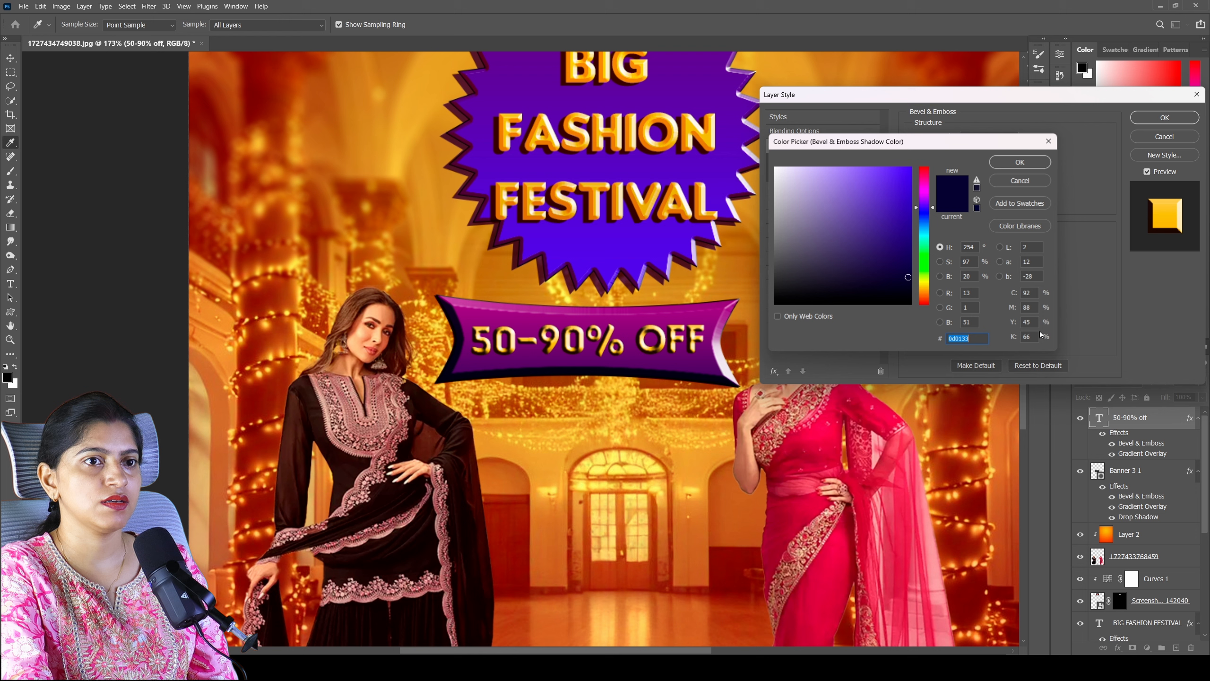
click(928, 285)
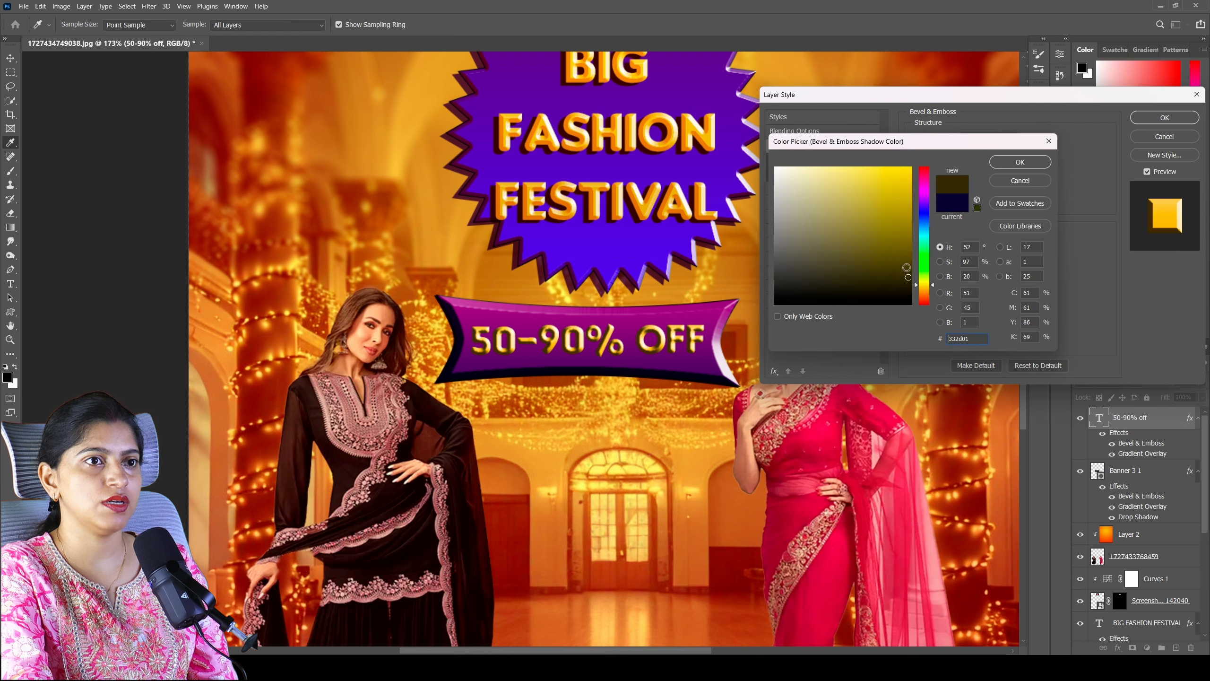
click(908, 235)
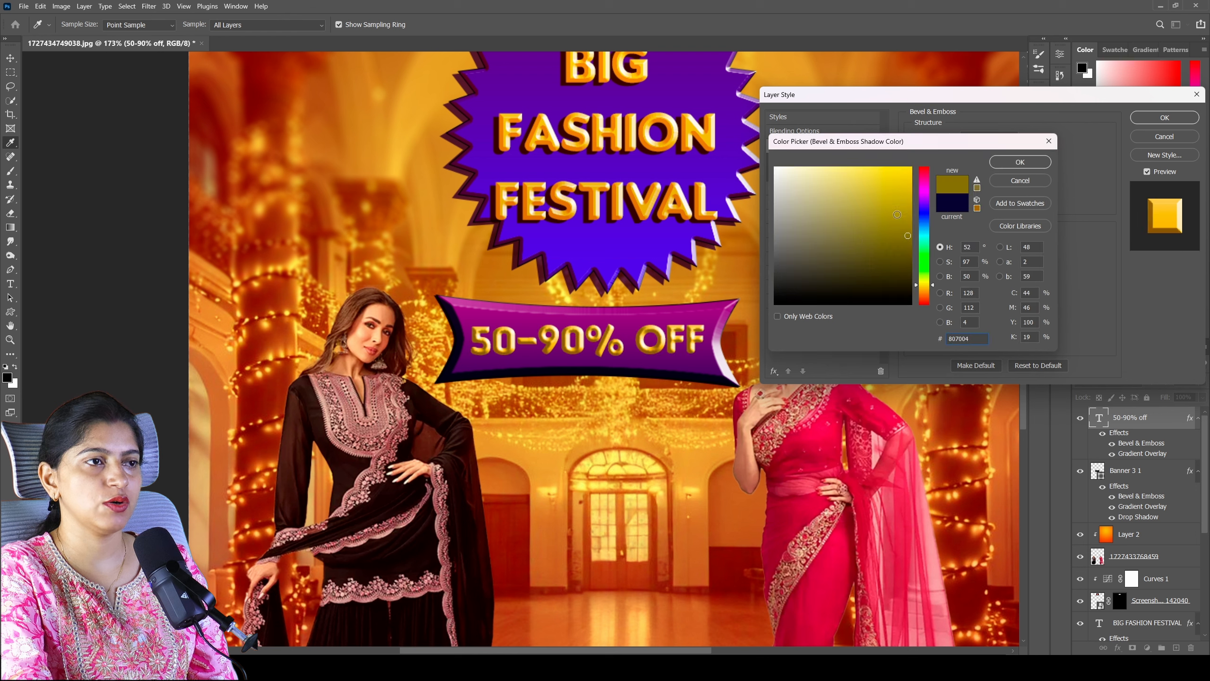
click(1029, 165)
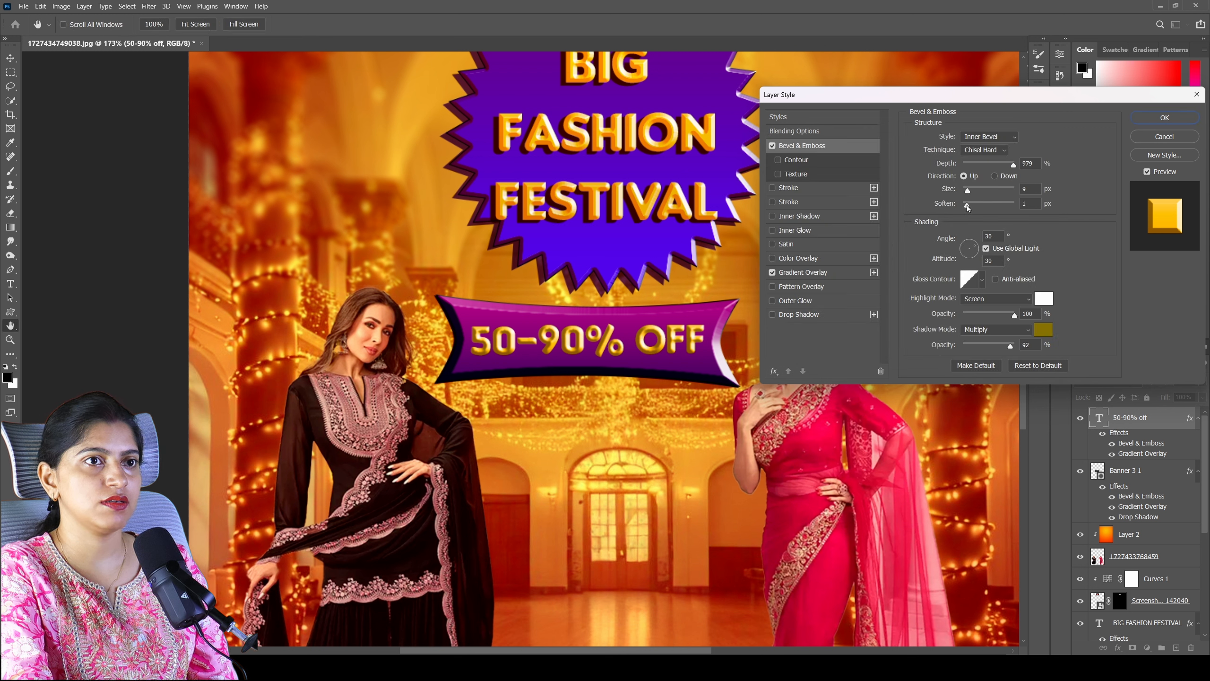
drag(966, 204, 962, 204)
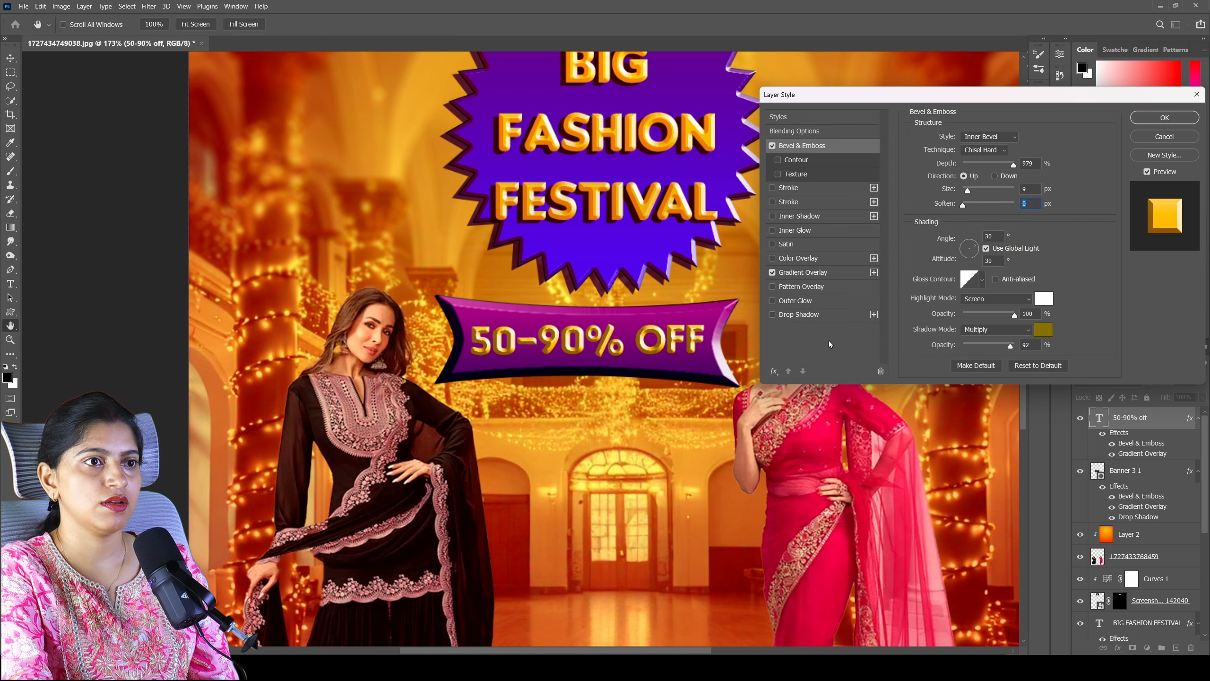
- Add a Drop Shadow in very dark blue 09012d to the 50-90% off text and apply the layer style
click(773, 314)
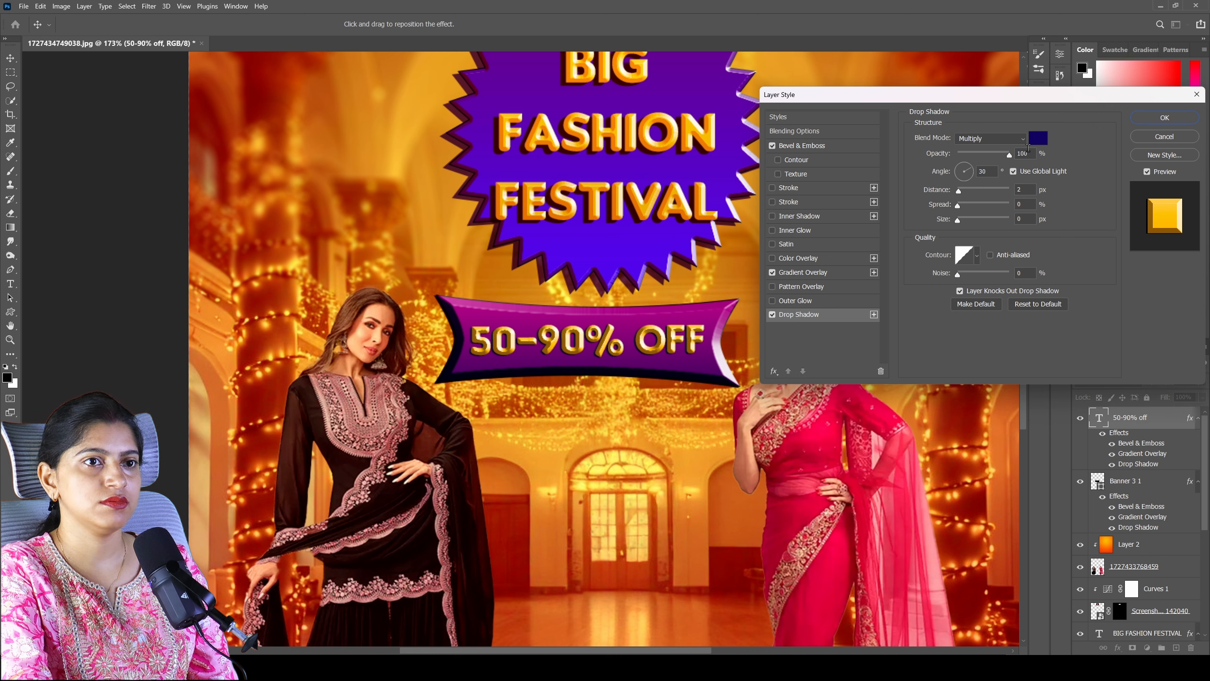
click(1038, 138)
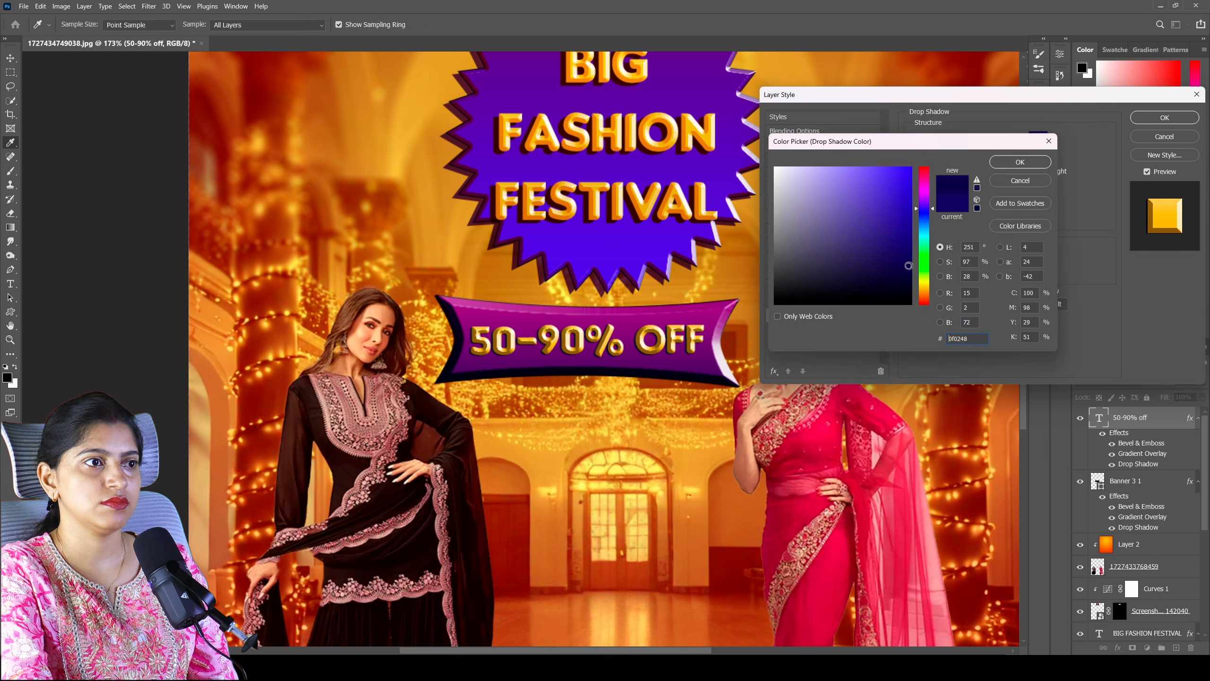
click(908, 280)
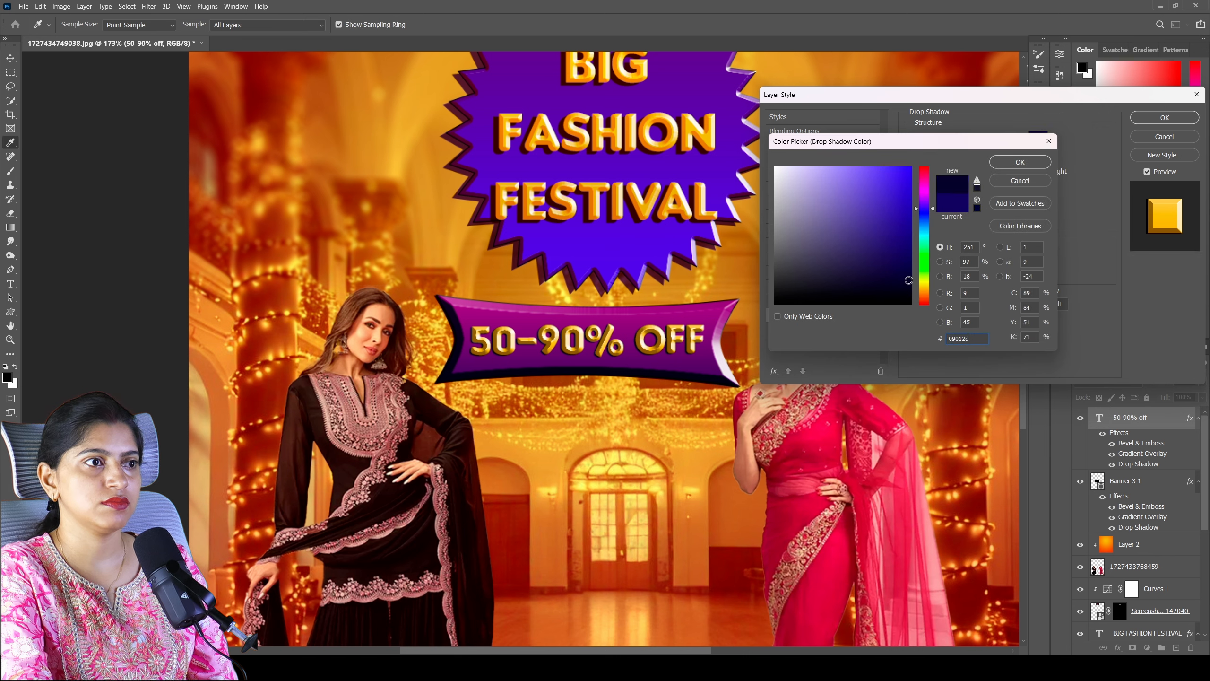
click(1022, 163)
click(1164, 118)
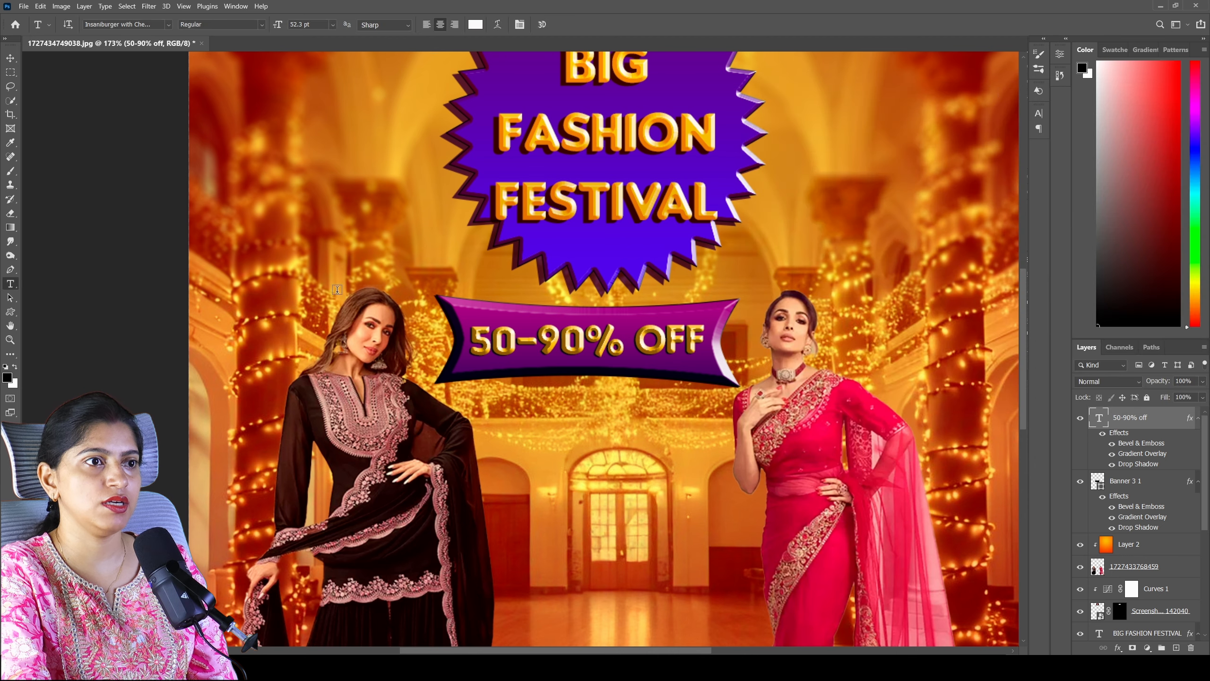
- Add the three-line text "ON ETHNIC WEAR" between the two models and enlarge it to about 101.38 pt
scroll(428, 305, down, 8)
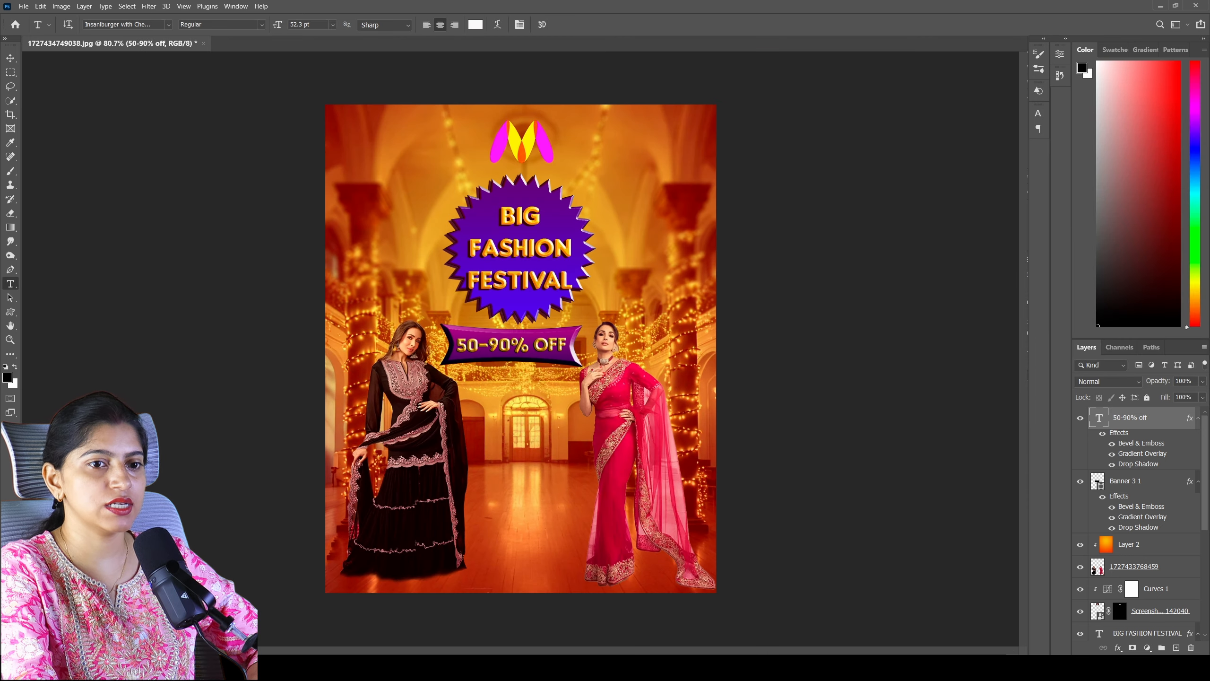
click(516, 436)
text(ON)
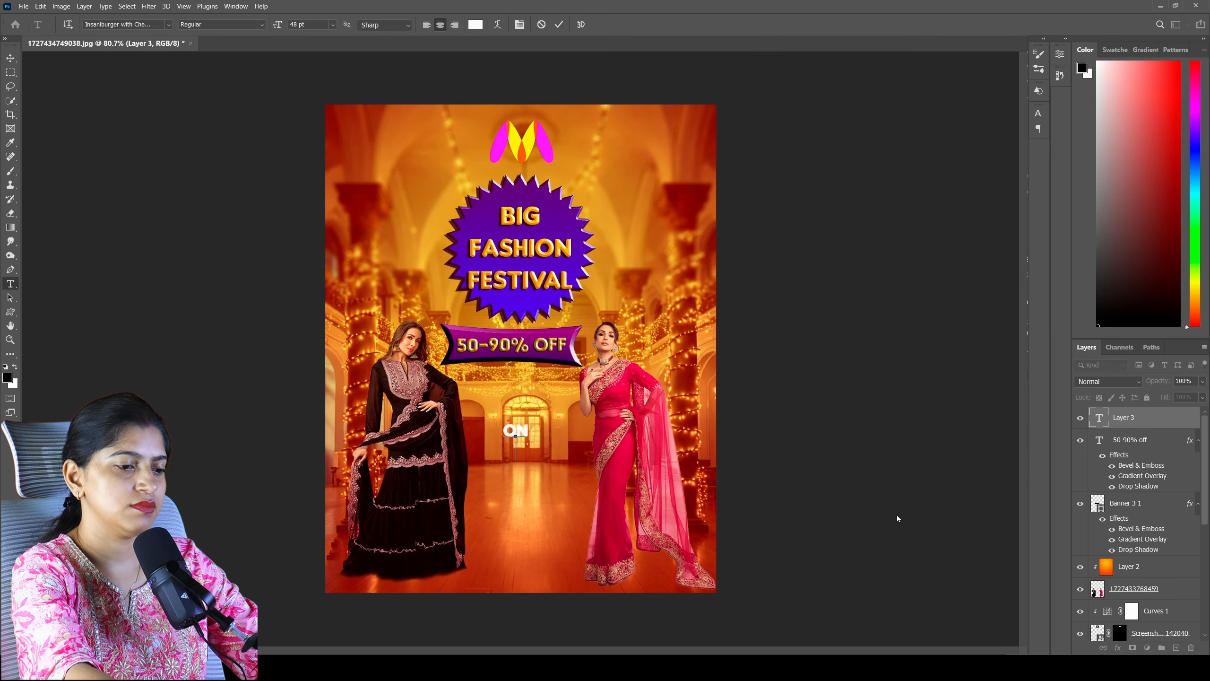
key(Return)
text(ETHNIC)
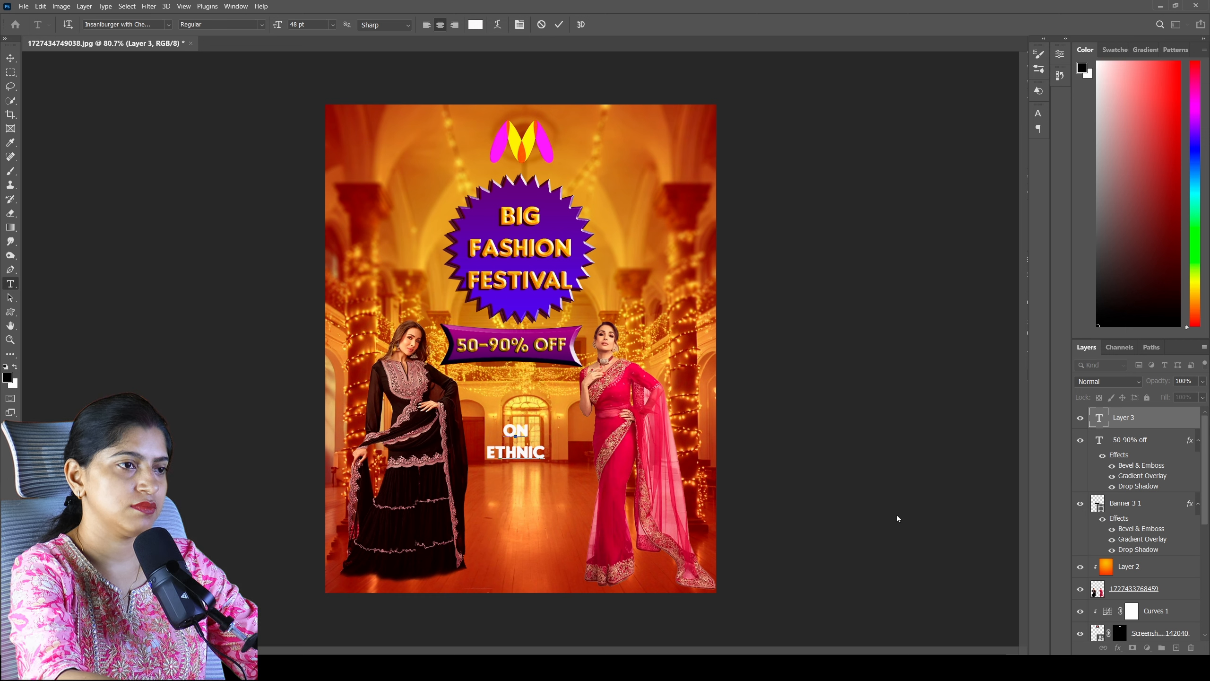
key(Return)
text(WEAR)
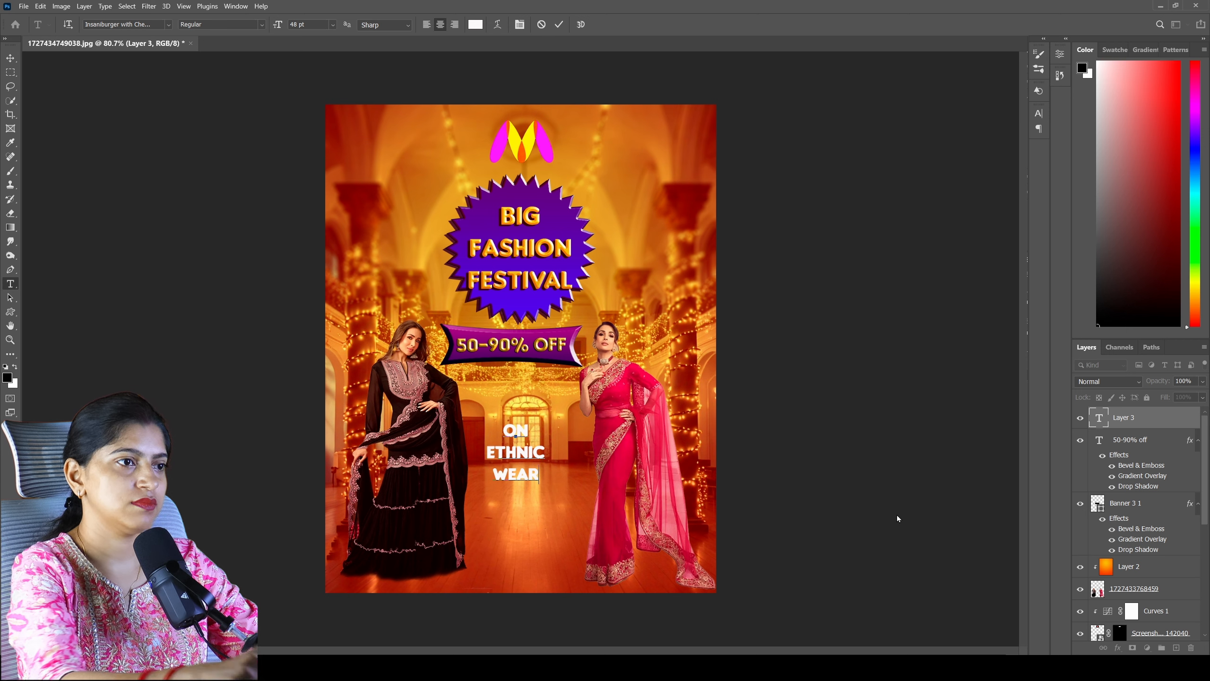
click(1181, 432)
click(1143, 421)
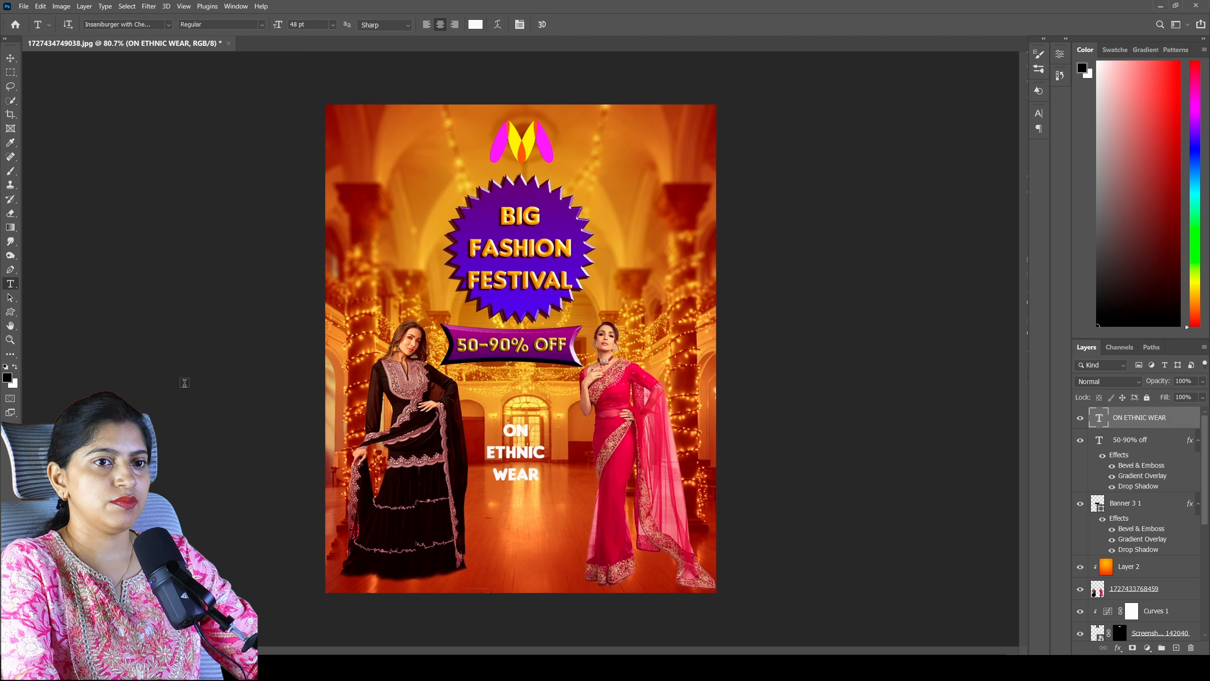
key(ctrl+t)
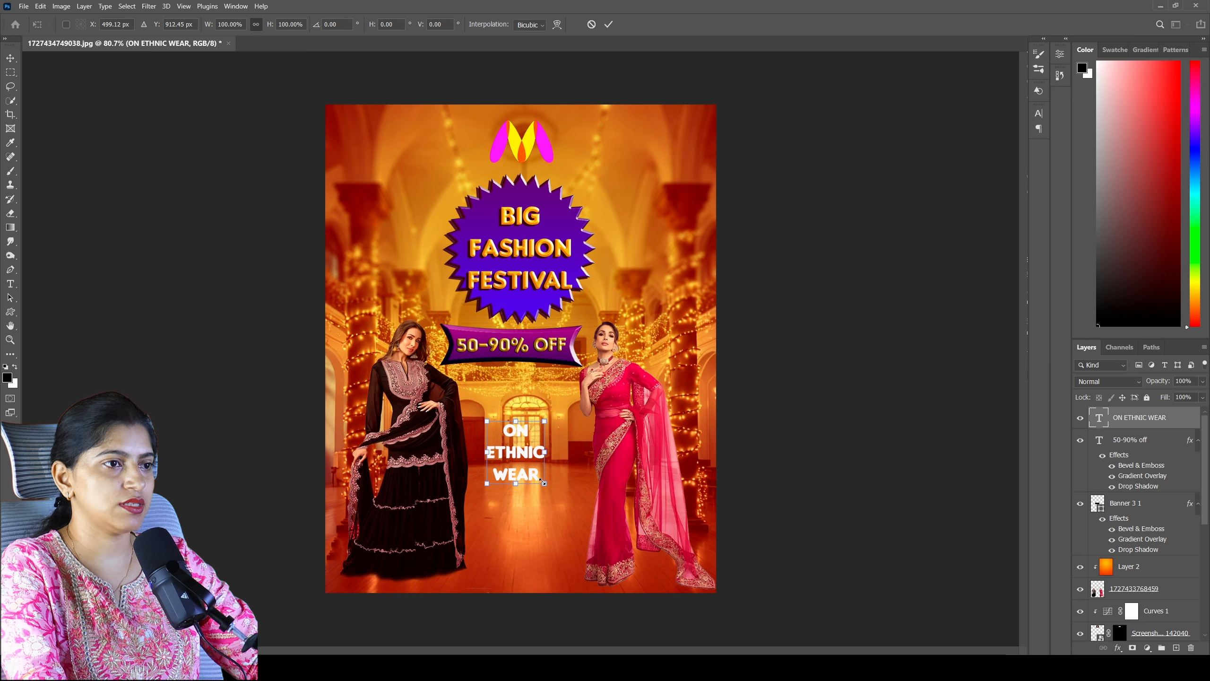
drag(543, 482, 620, 565)
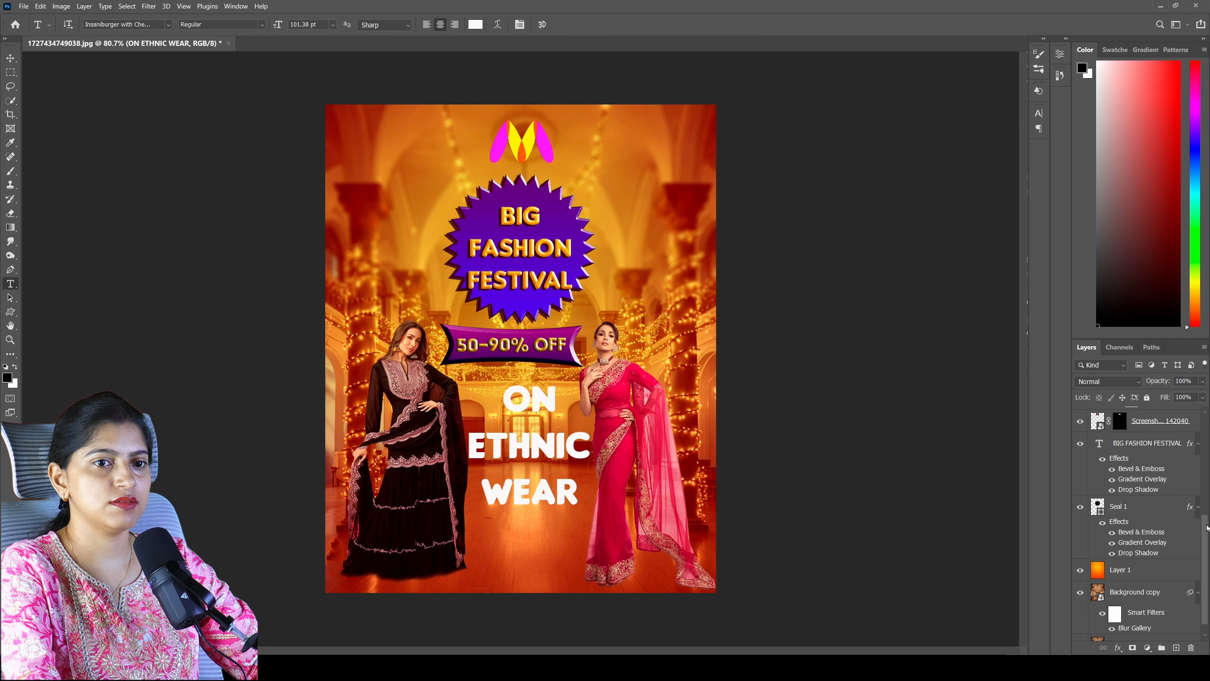
- Open the layer style of the ON ETHNIC WEAR text and enable Drop Shadow and Gradient Overlay
drag(1208, 527, 1073, 311)
double_click(1188, 418)
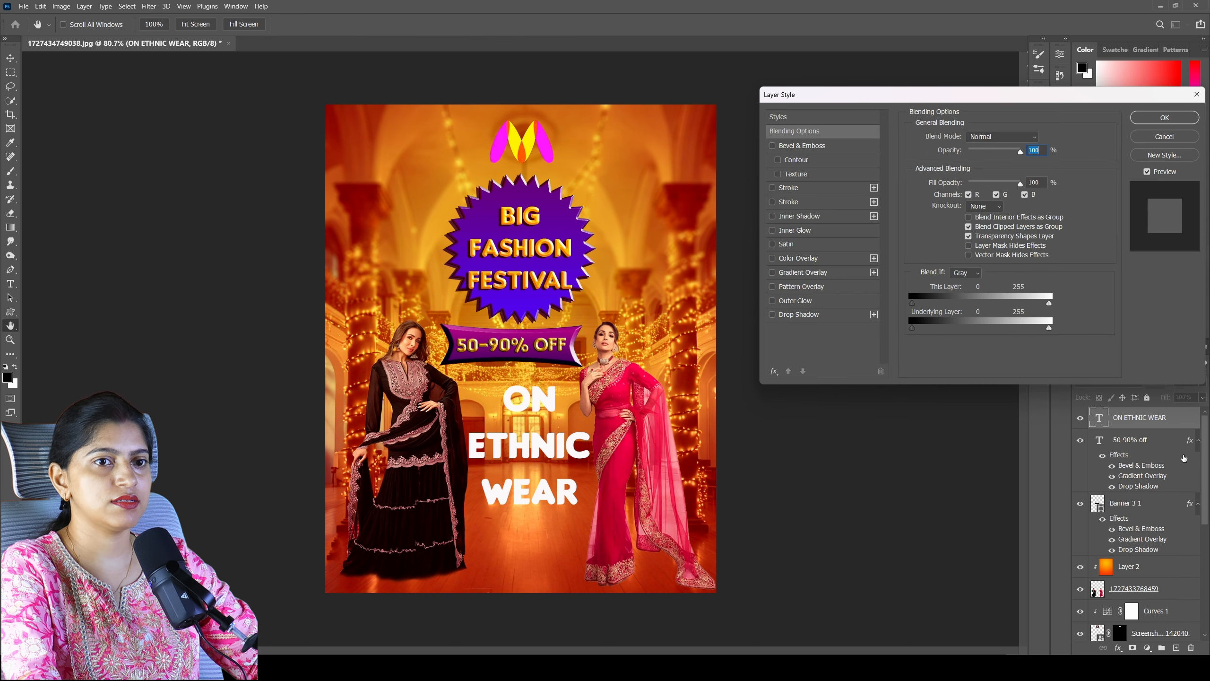
drag(905, 102, 935, 109)
click(801, 323)
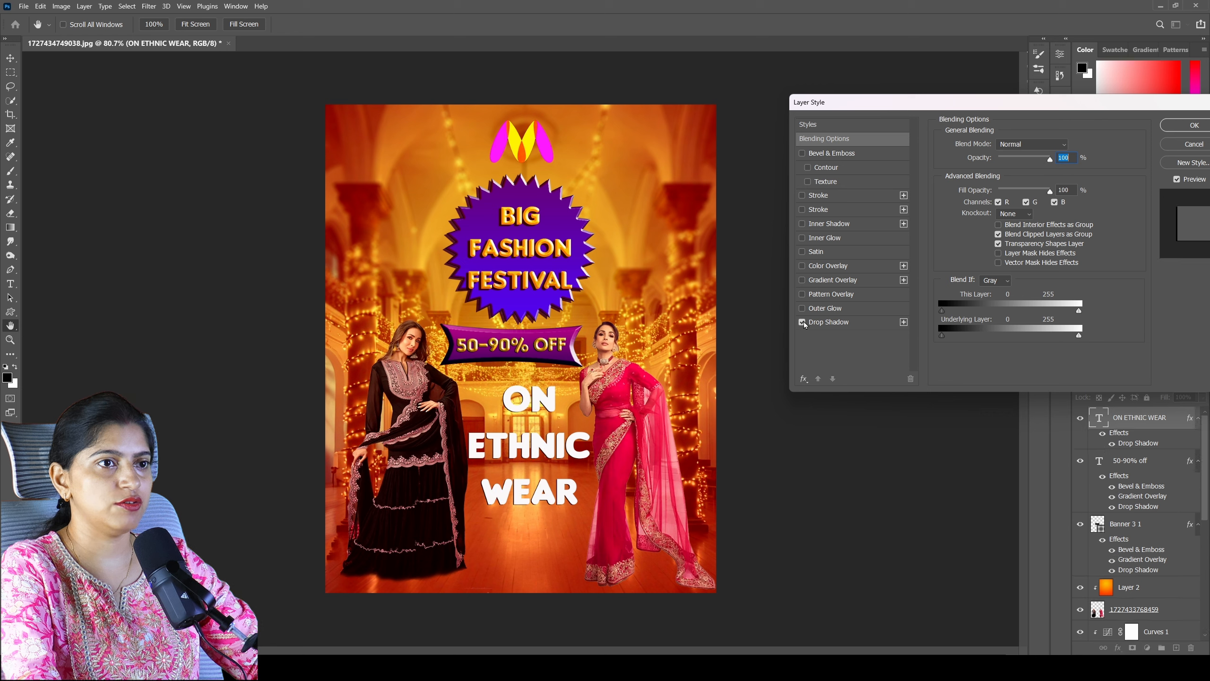
click(802, 280)
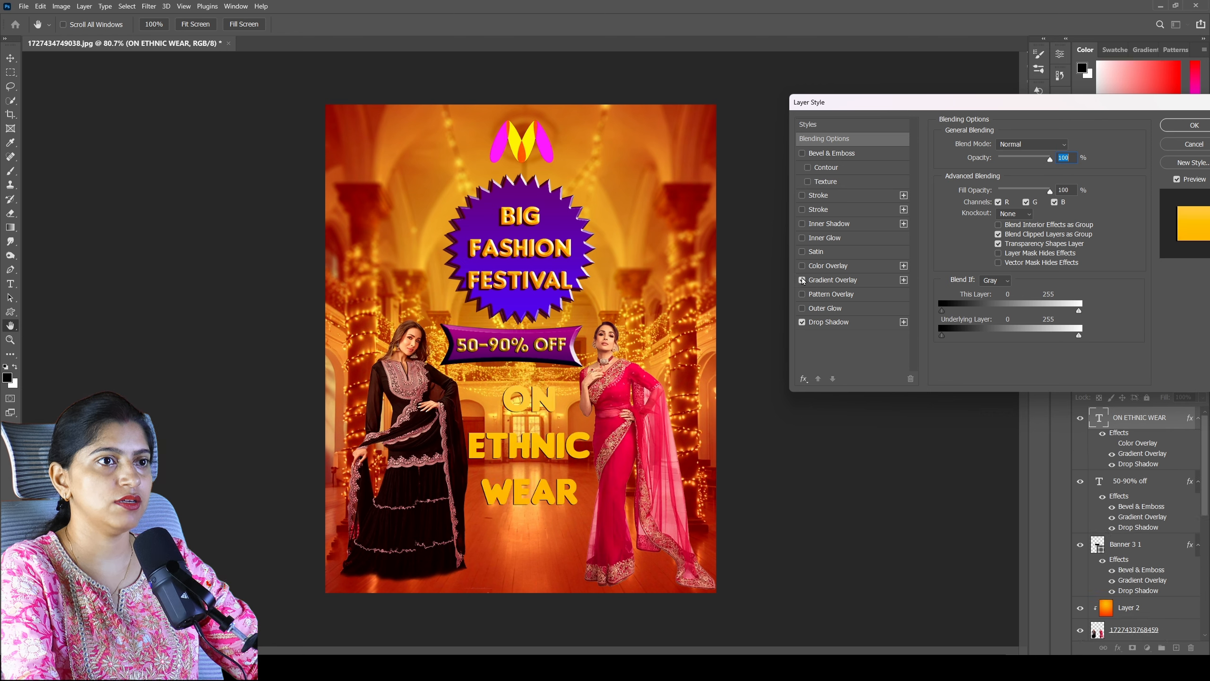
- Lighten the end colour of the ON ETHNIC WEAR gradient to a paler yellow and reduce the Bevel & Emboss size
click(853, 281)
click(1021, 174)
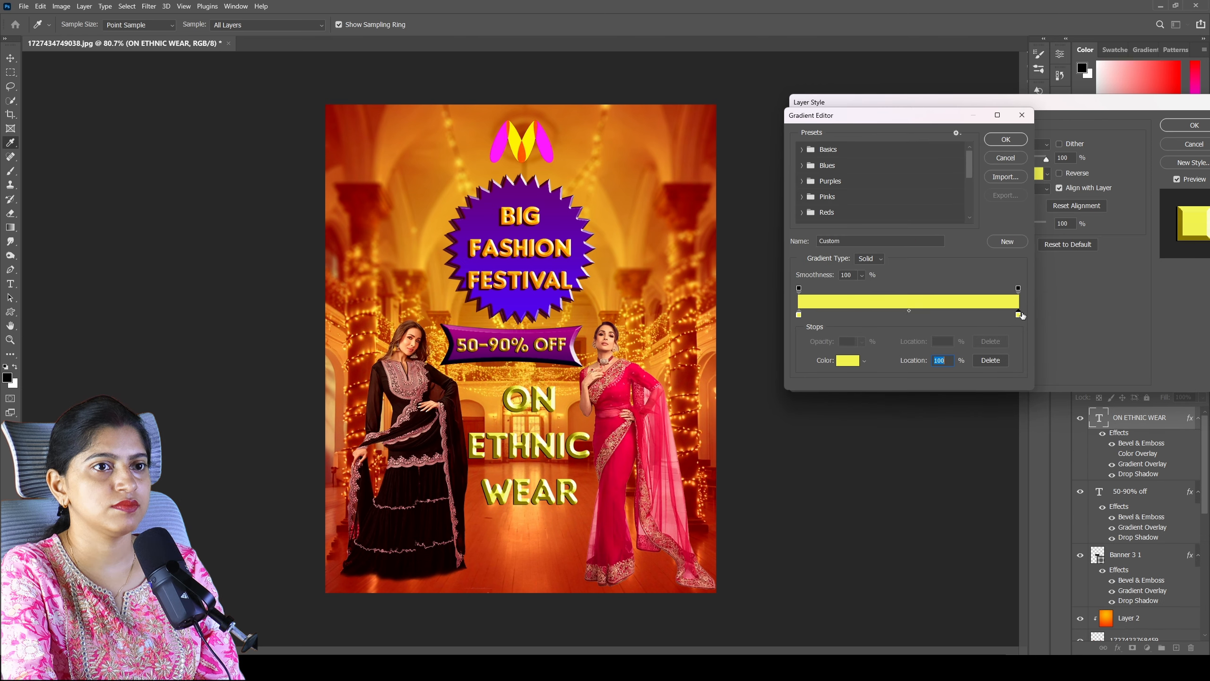
double_click(1021, 319)
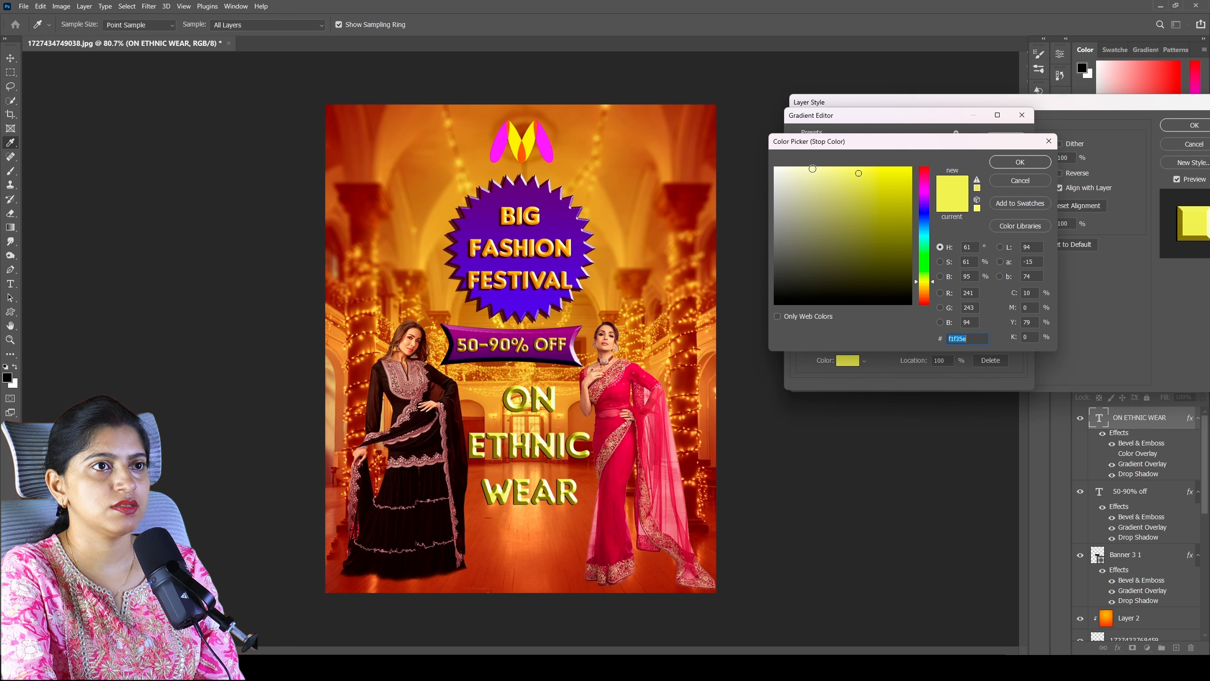
drag(812, 170, 799, 170)
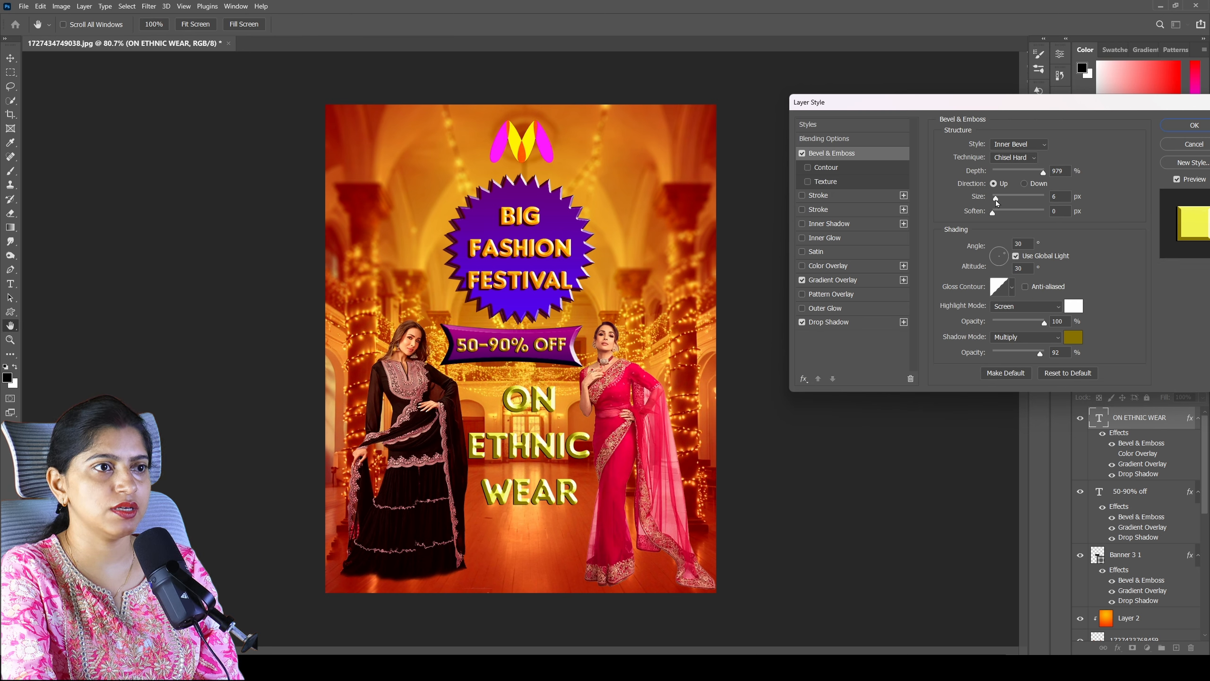
drag(997, 200, 993, 197)
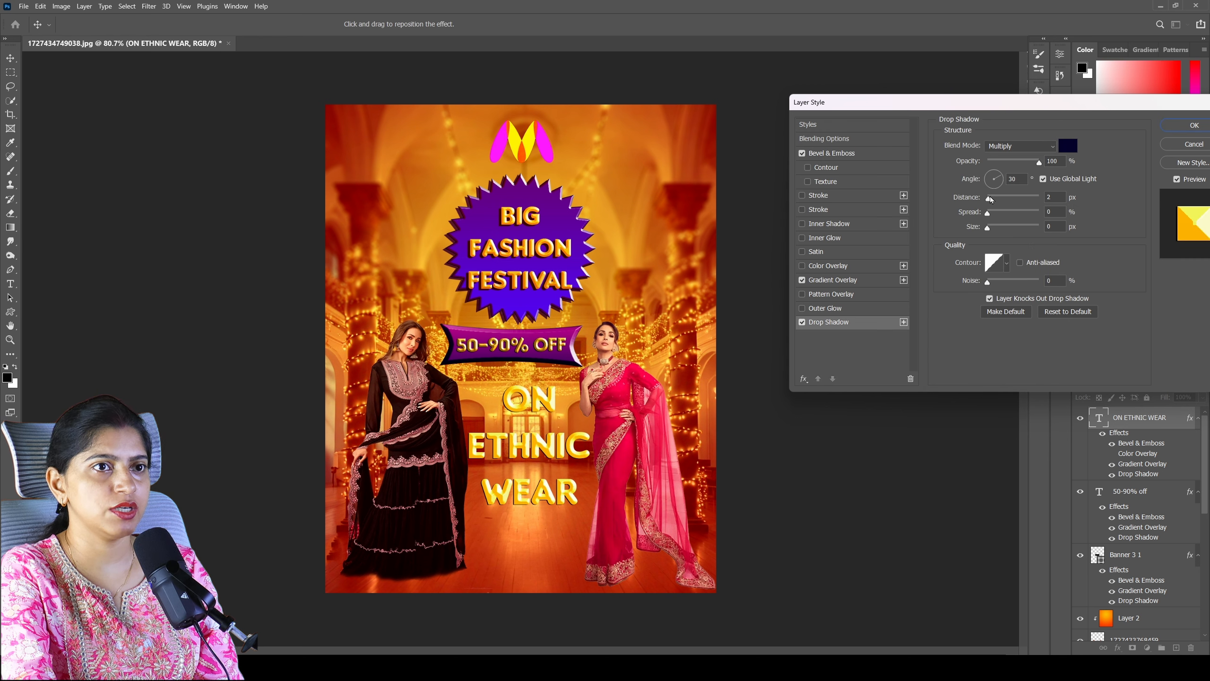
- Set the ON ETHNIC WEAR text's Drop Shadow distance to 11 px and the global light angle to 90°
drag(989, 198, 995, 202)
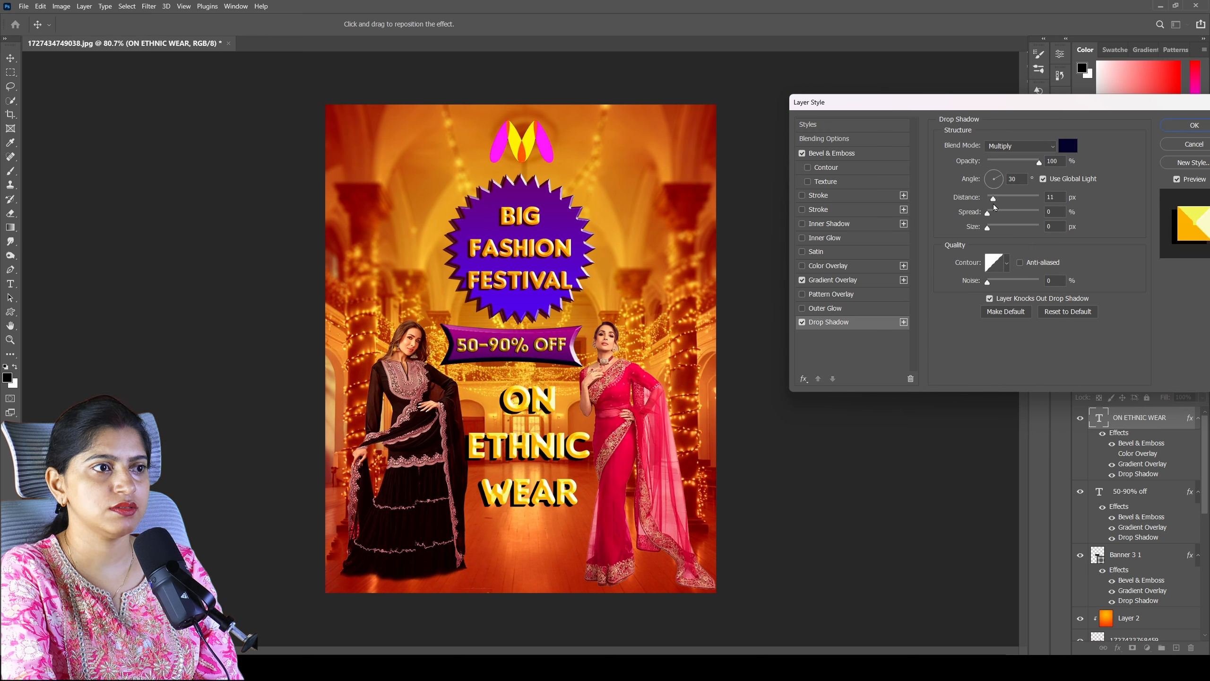
click(998, 179)
key(BackSpace)
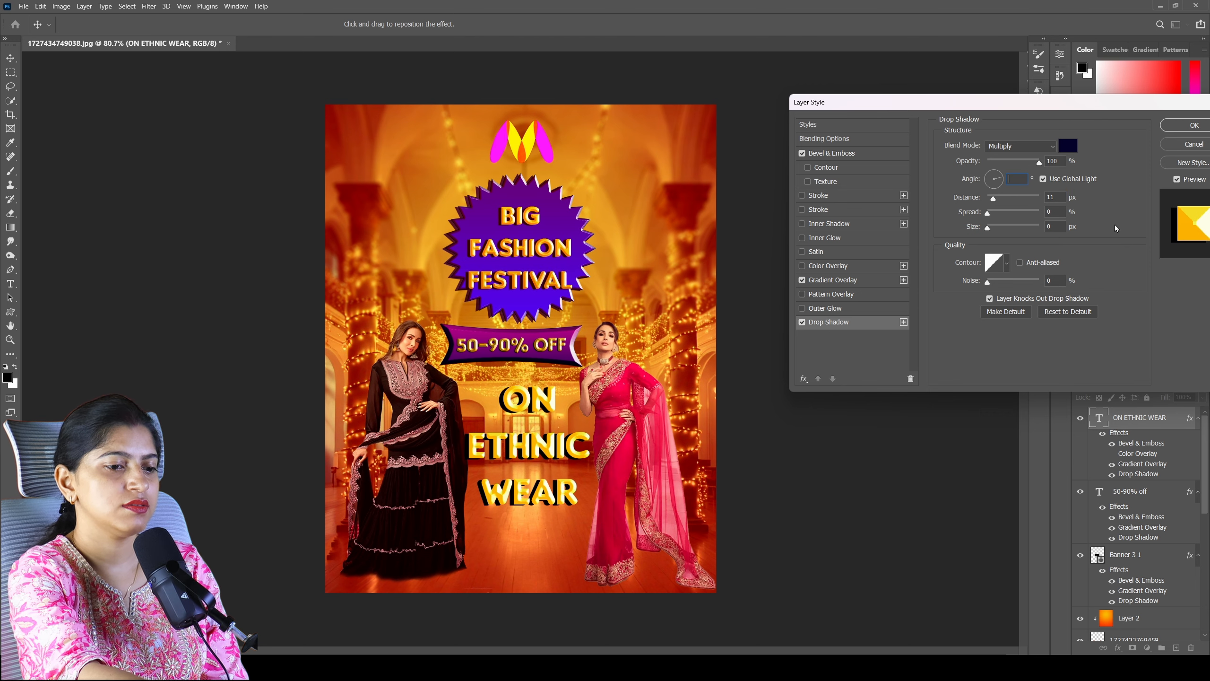
text(90)
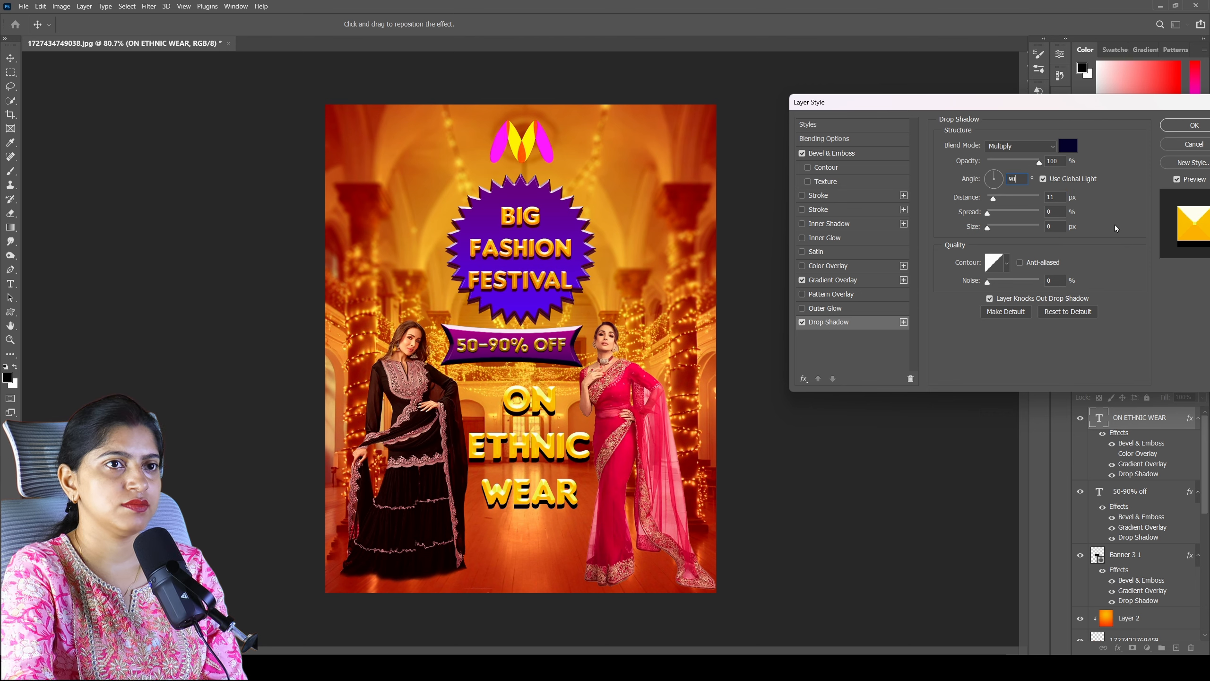